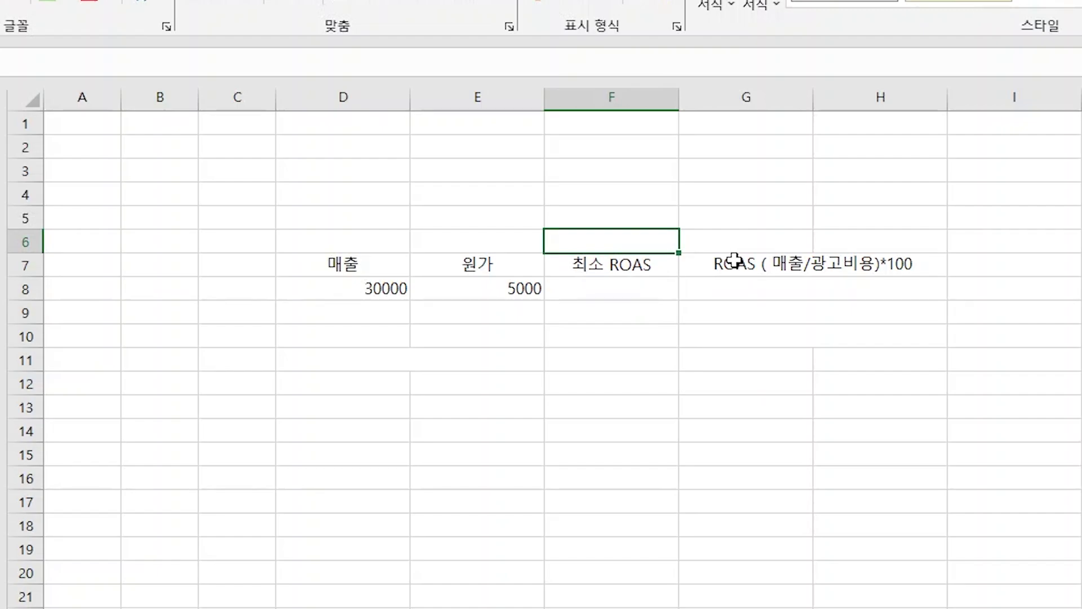
Enter 25000 in cell F8 under the 최소 ROAS heading.
key("Down")
key("Down")
type("25000")
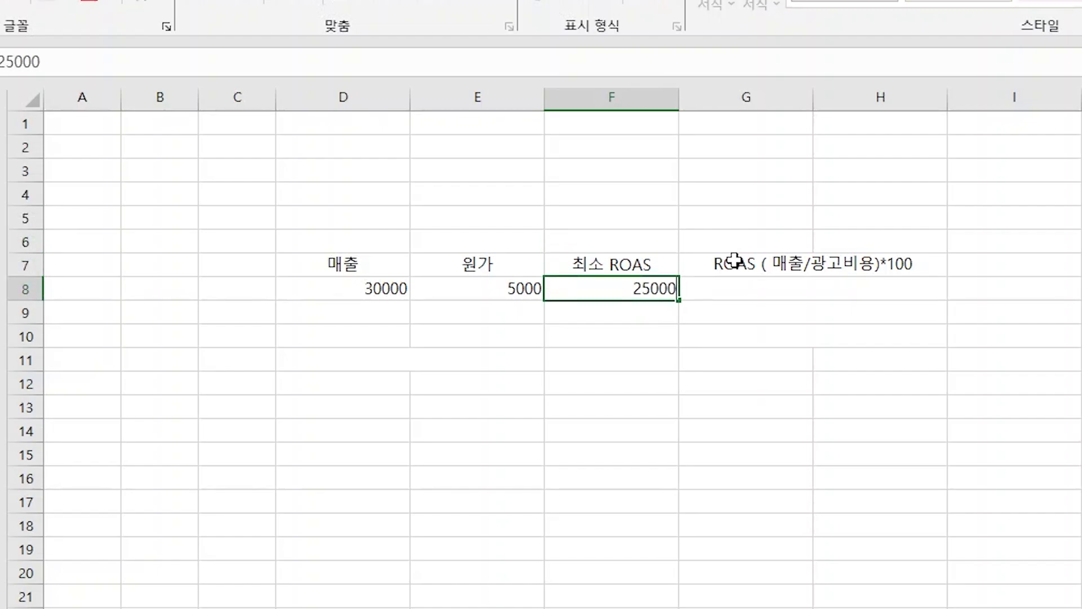
key("Right")
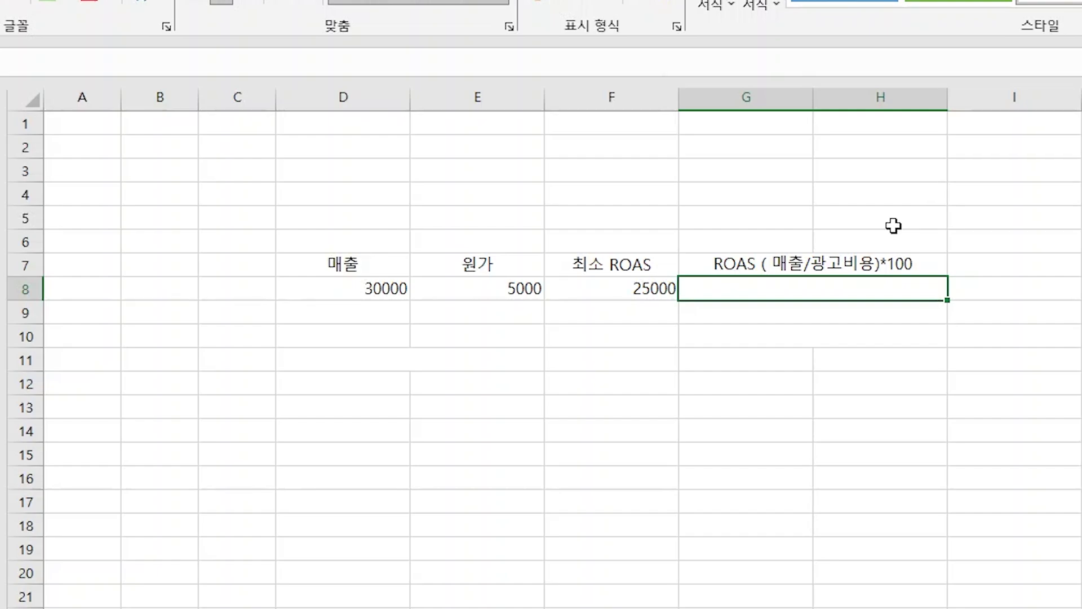
Enter the formula =D8/F8 in the merged cell G8 under the ROAS heading to divide sales by ad cost.
type("=")
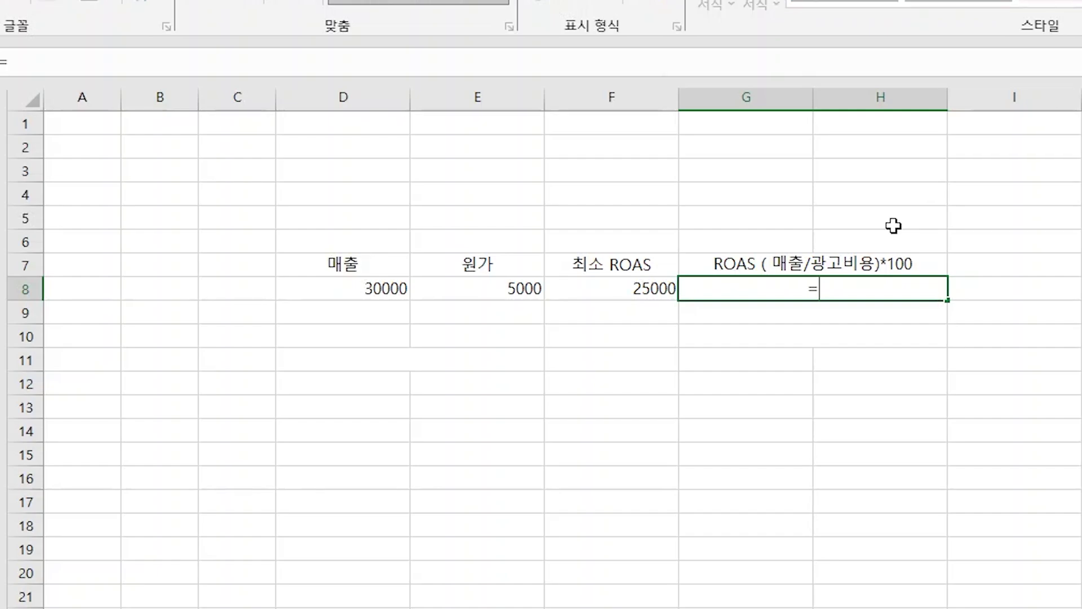
left_click(362, 283)
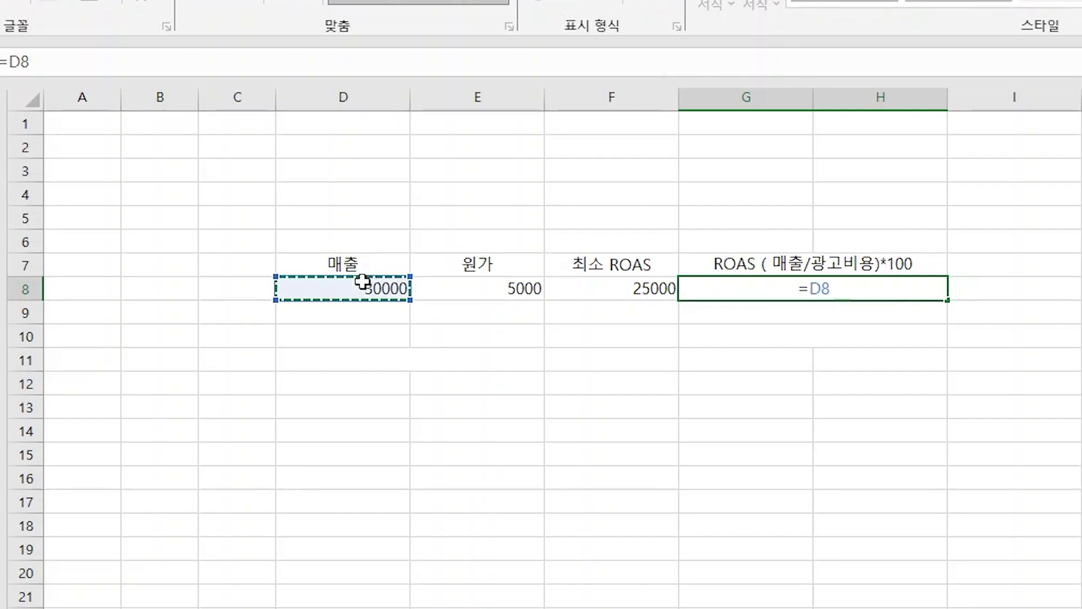
type("/")
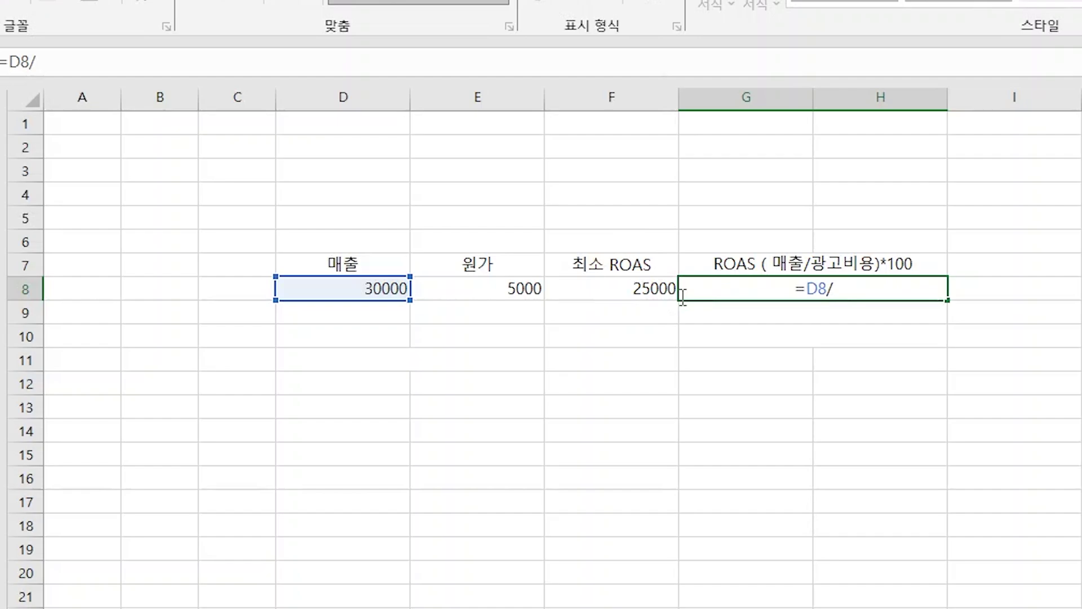
left_click(589, 297)
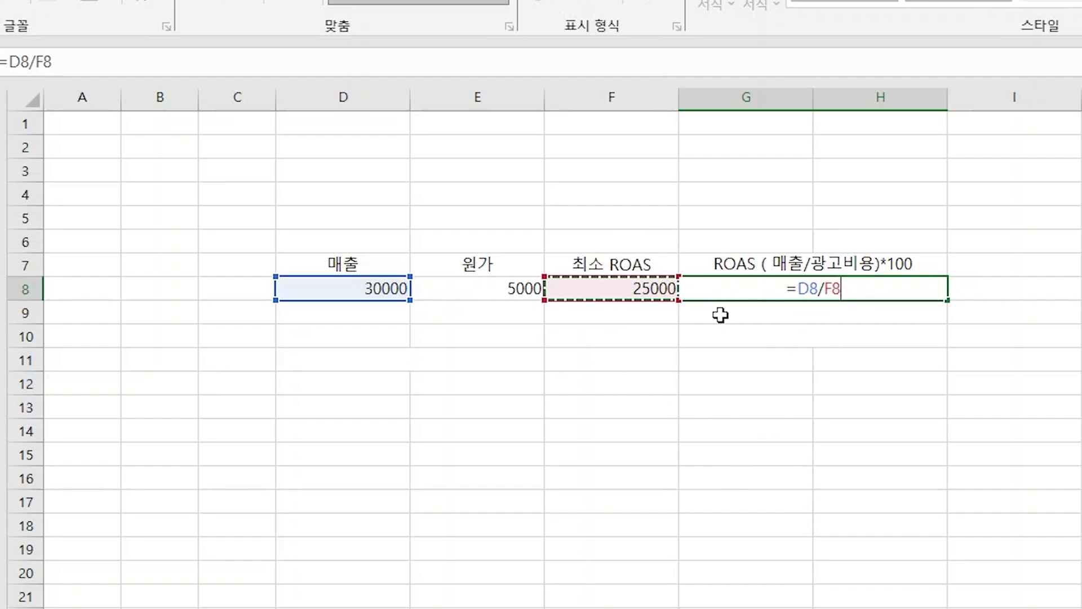
key("Return")
left_click(733, 285)
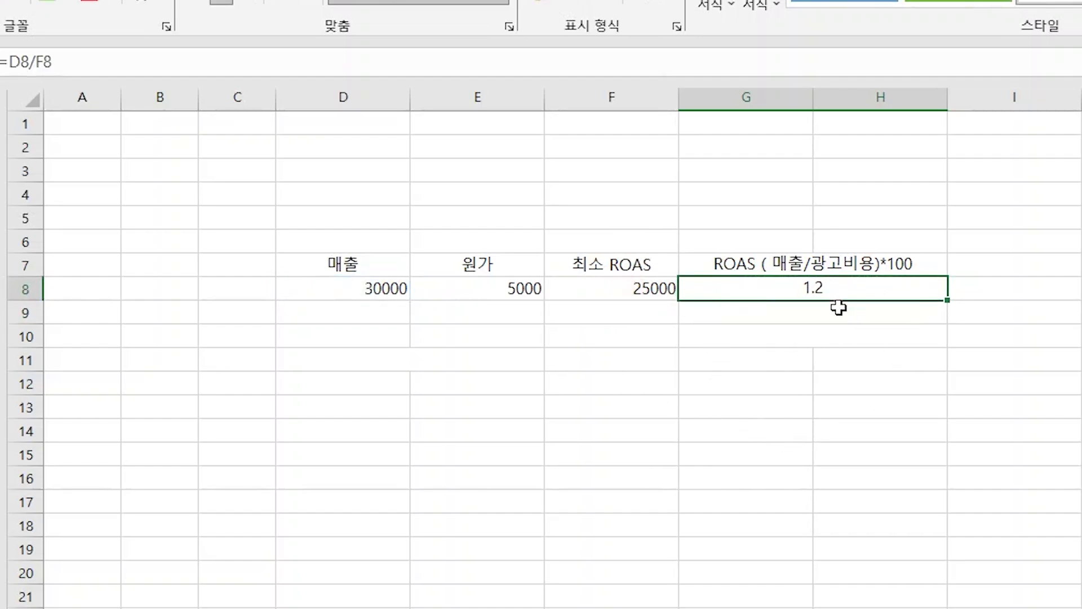
Format the ROAS result in G8 as a percentage.
double_click(854, 288)
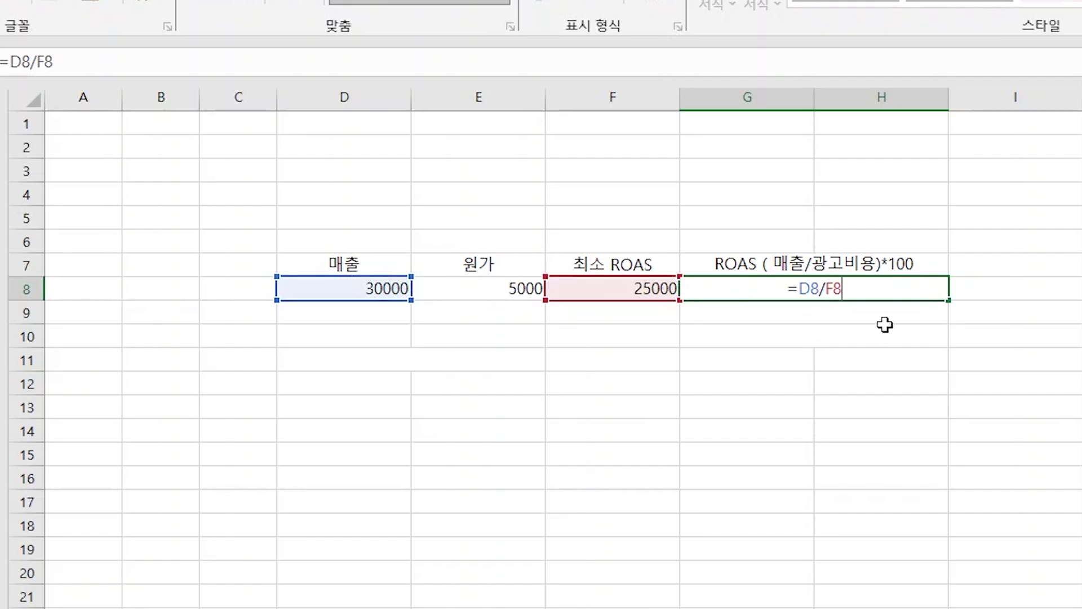
key("Escape")
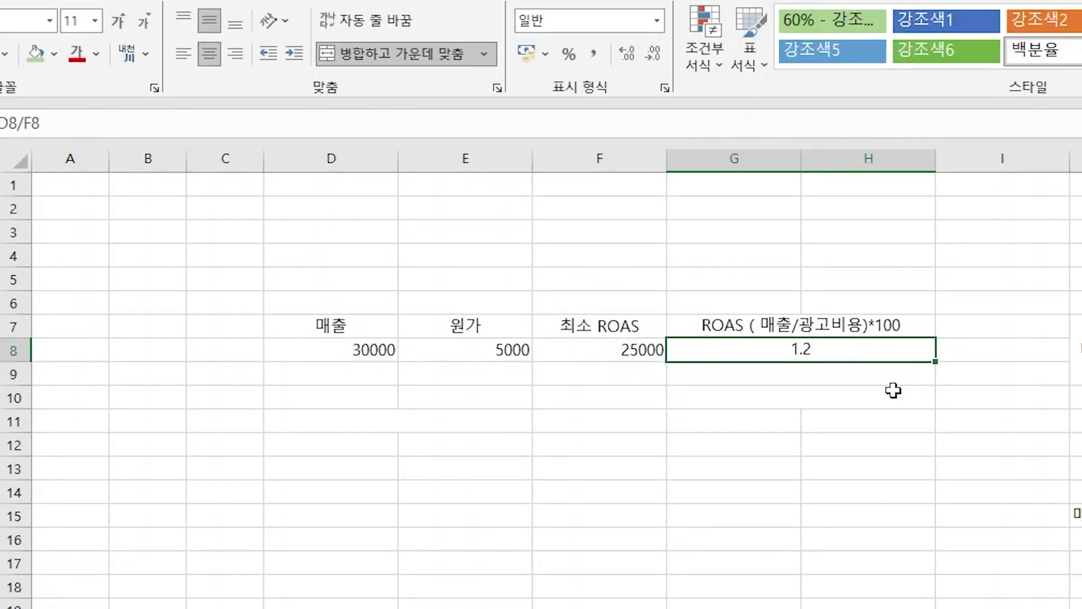
left_click(569, 54)
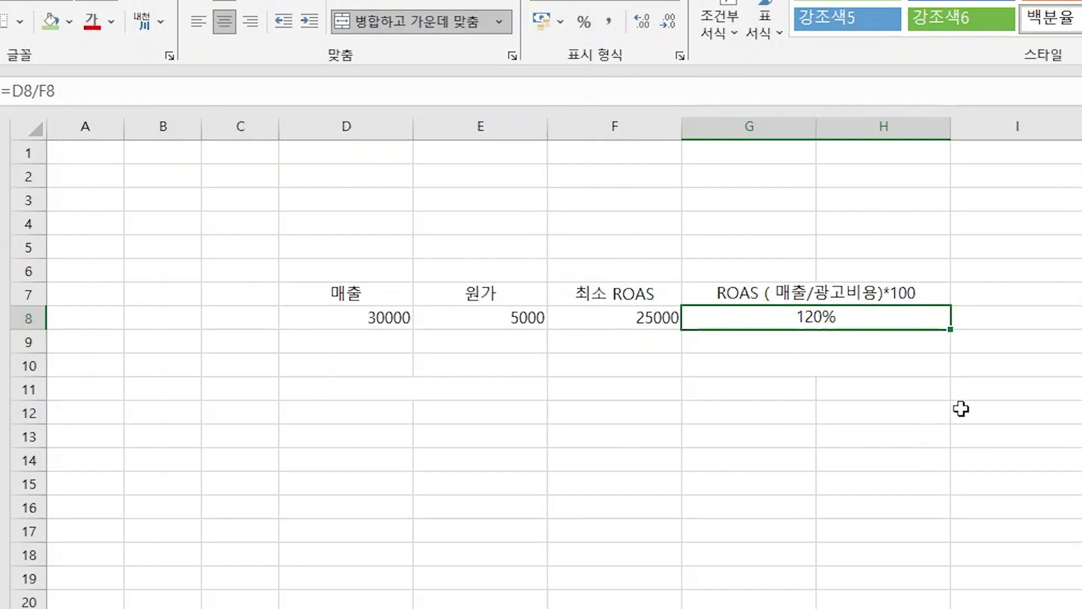
Return G8 to a plain number format and extend its formula to =D8/F8*100.
left_click(628, 68)
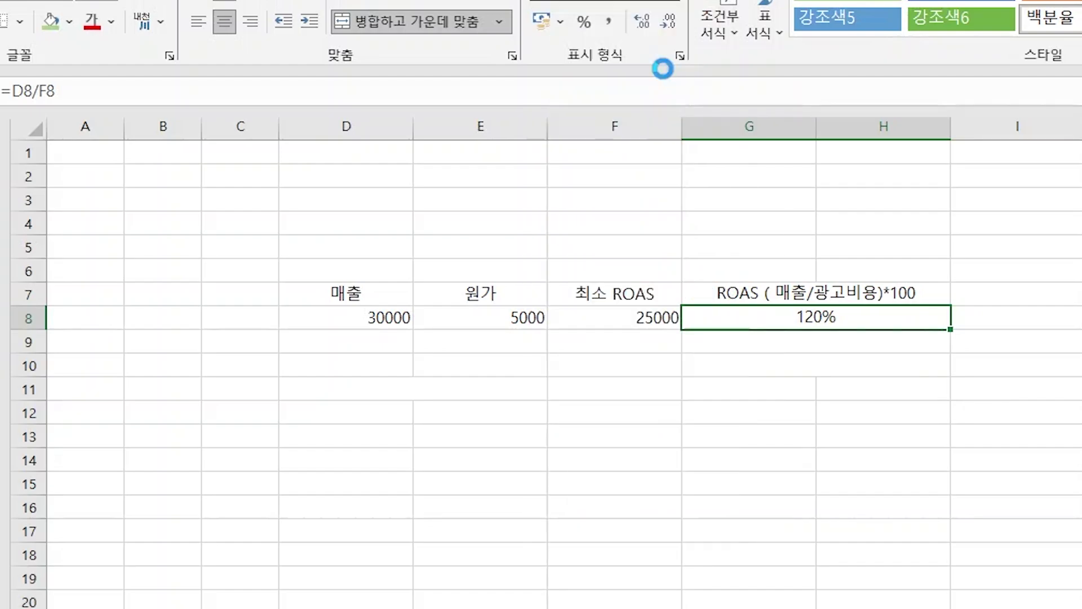
double_click(885, 323)
type("*100")
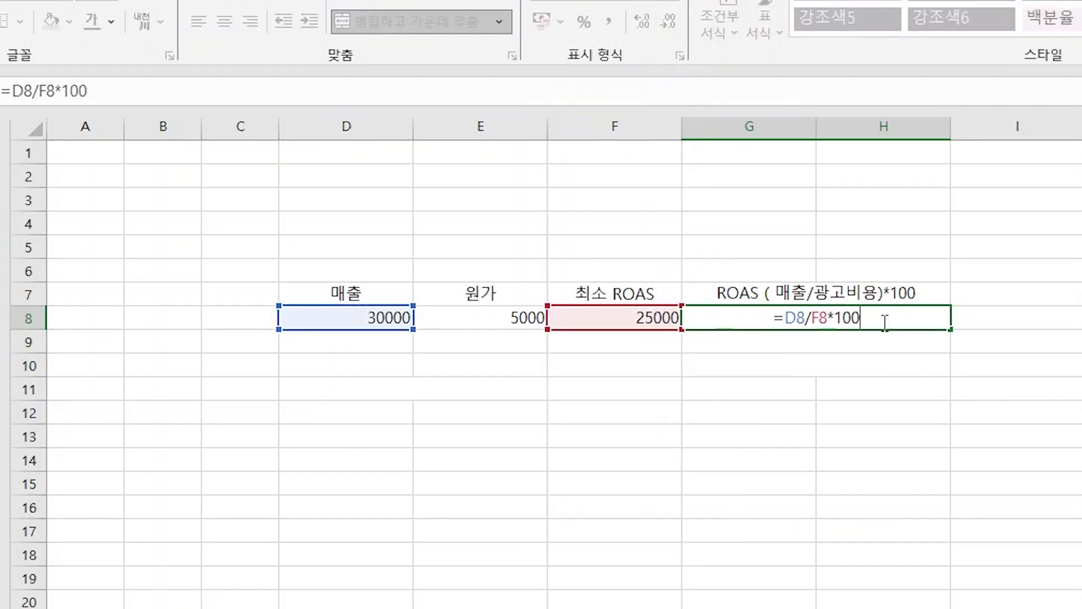
key("Return")
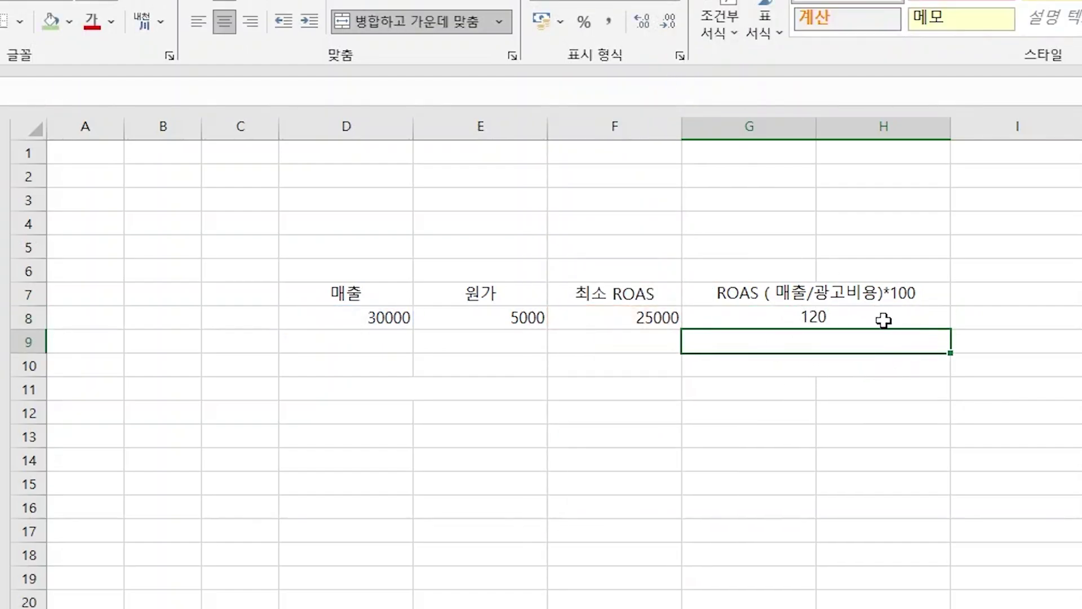
Examine the sales, cost and ROAS cells in rows 7 and 8 together with the 최소로아스 formula note.
left_click(398, 316)
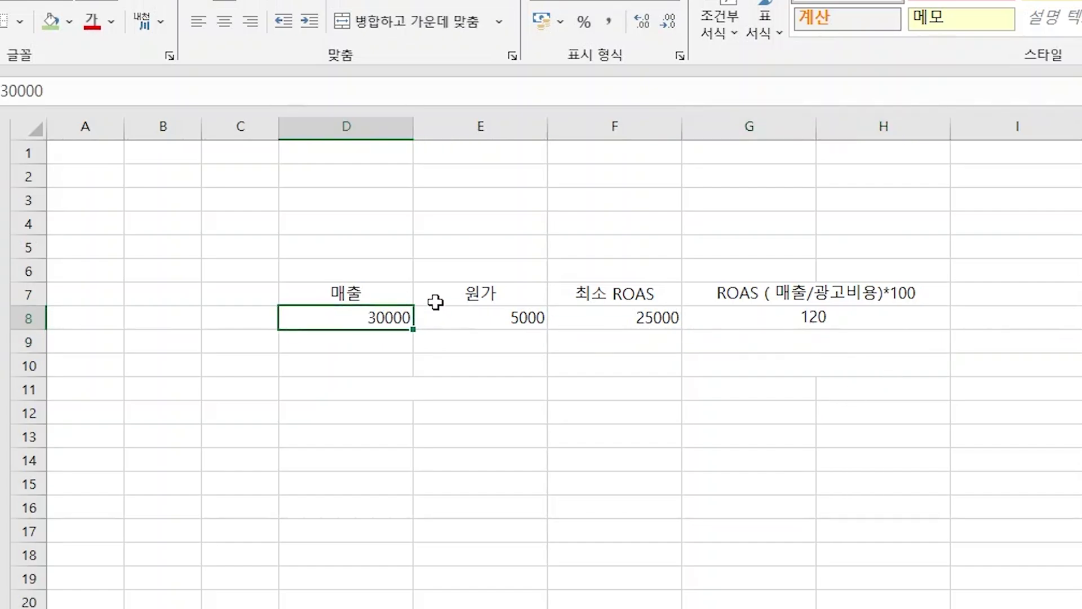
left_click(518, 350)
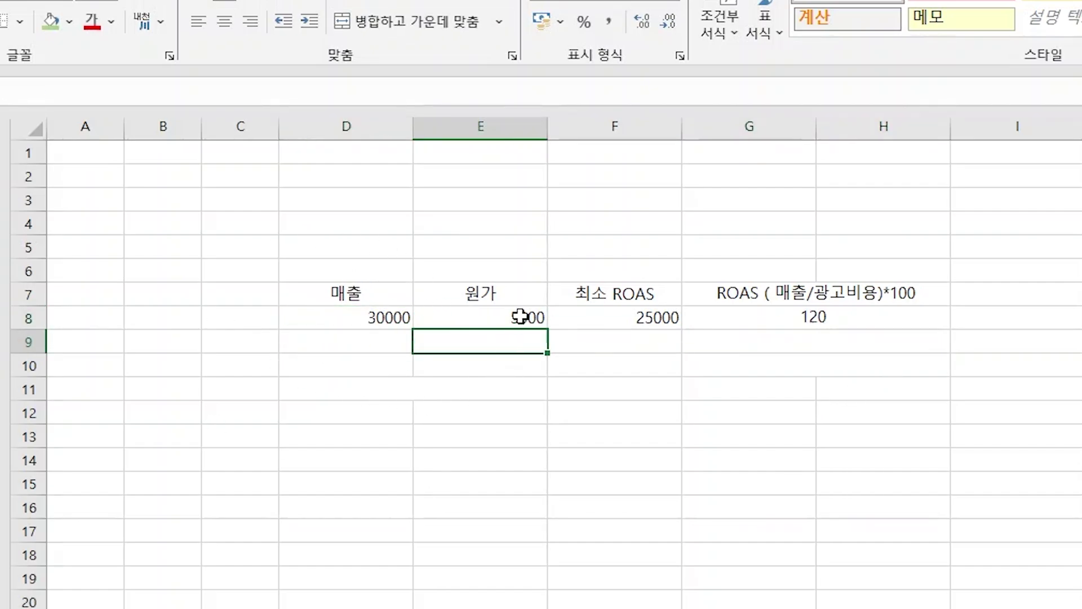
left_click(523, 314)
key("Right")
key("Right")
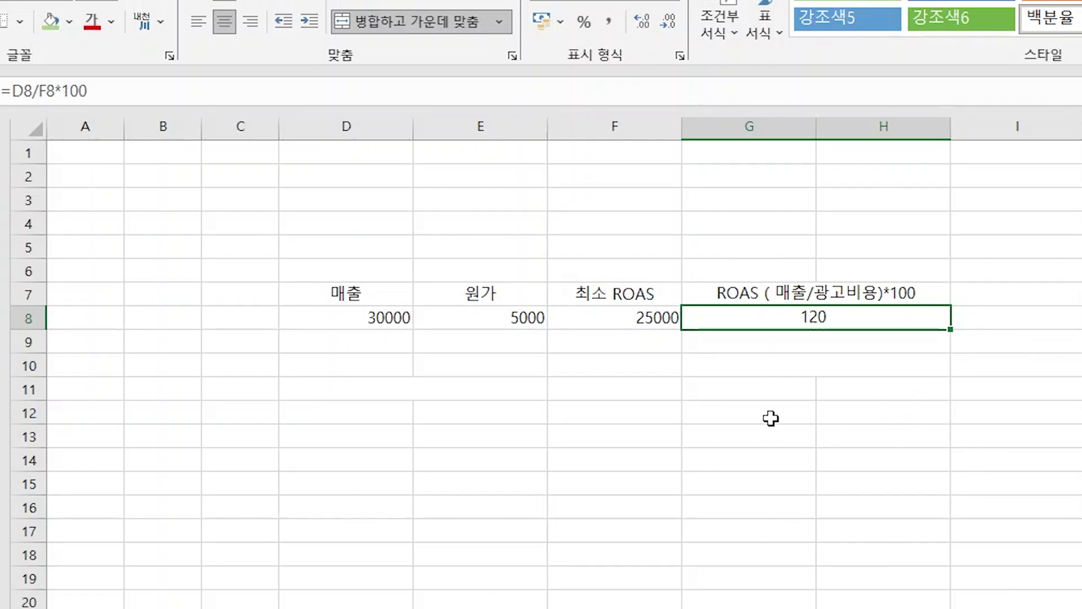
key("Down")
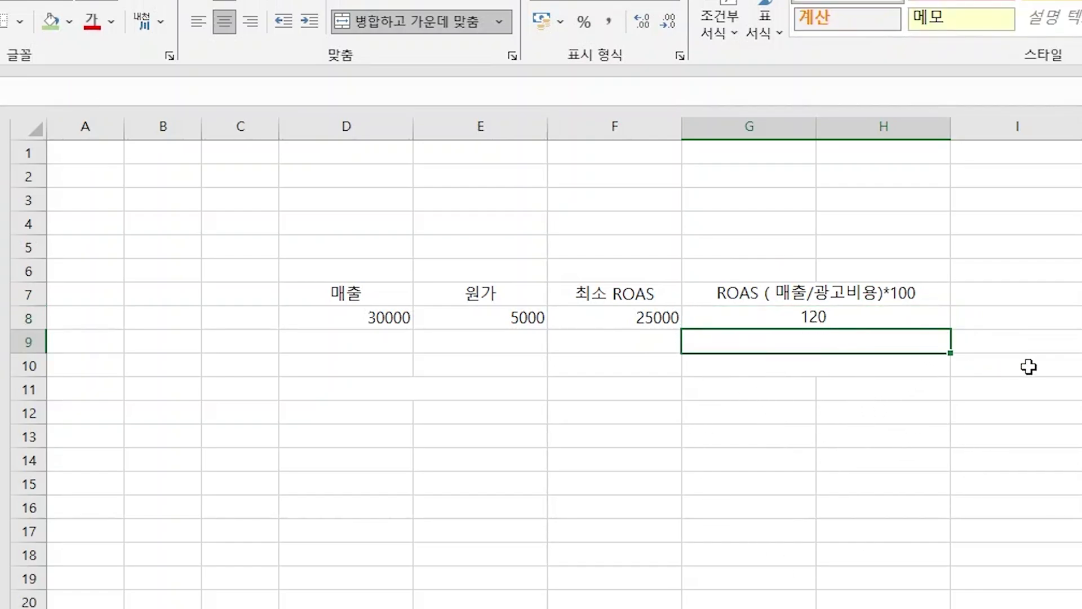
left_click(1047, 248)
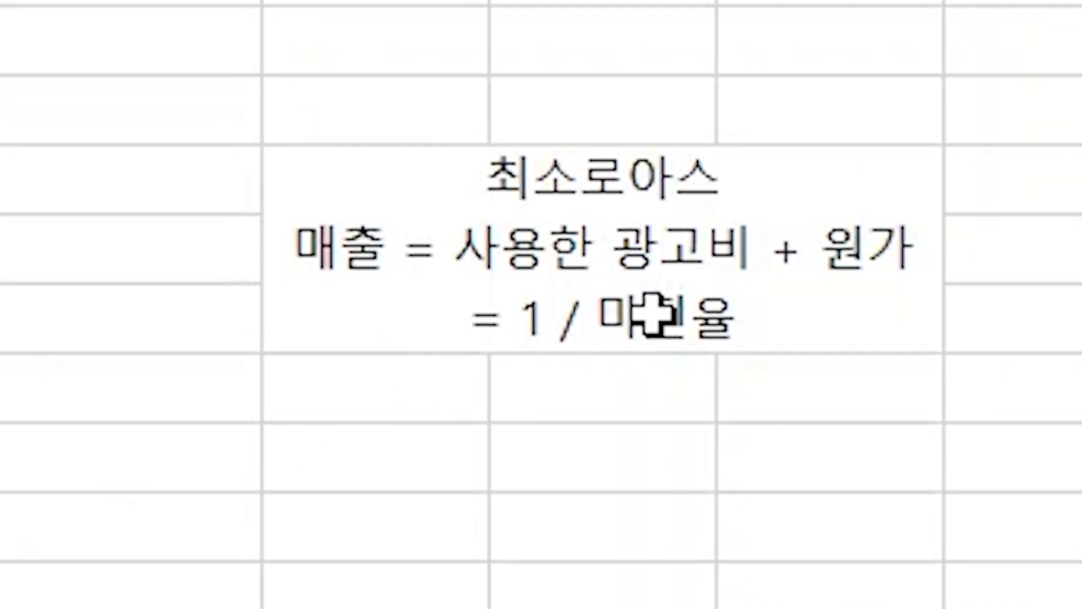
left_click(654, 316)
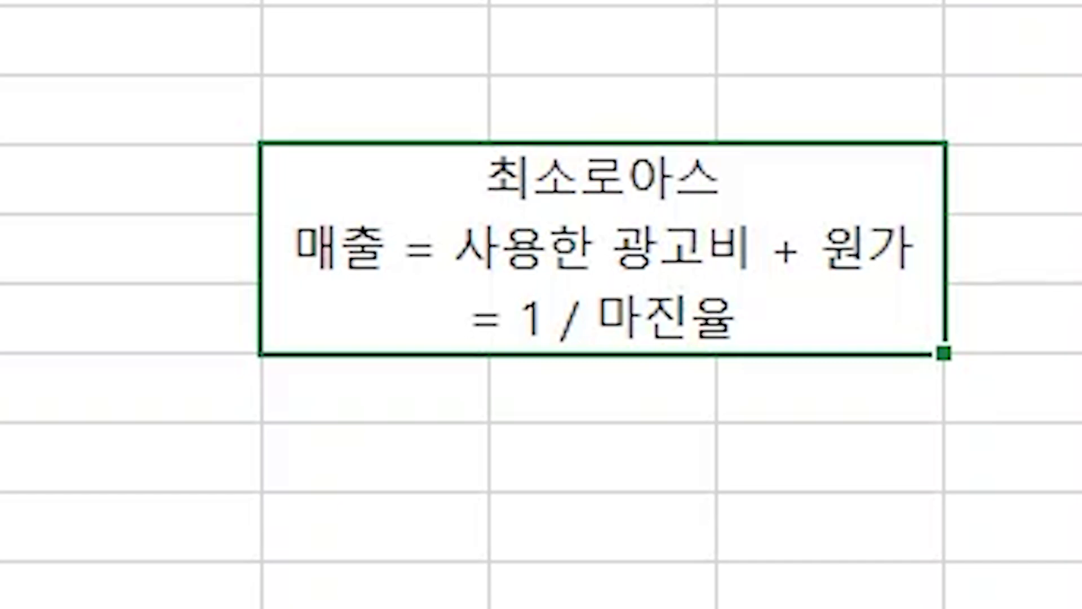
left_click(129, 248)
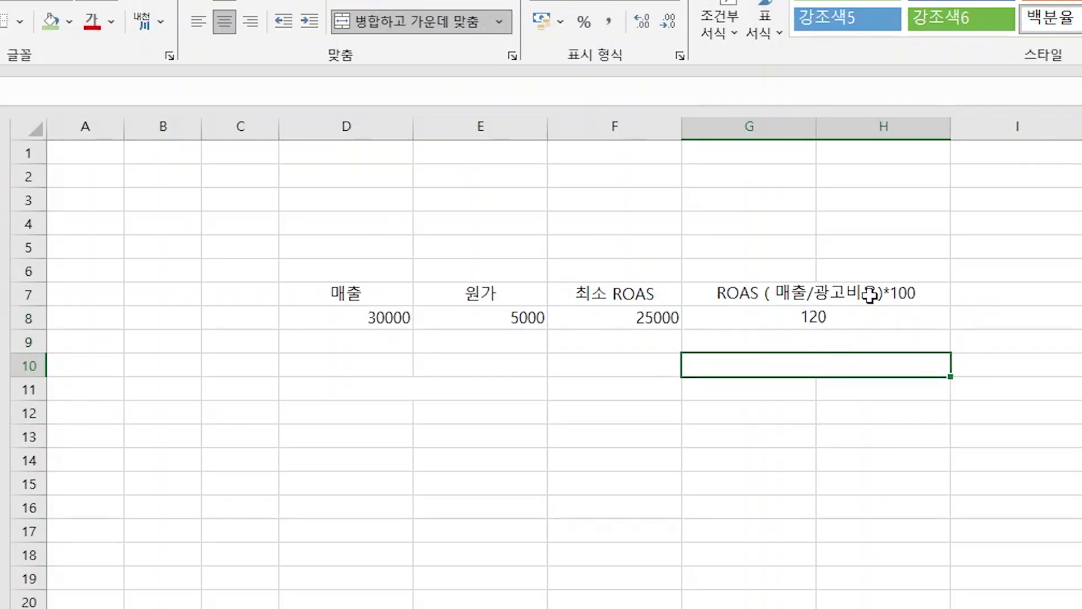
left_click(866, 292)
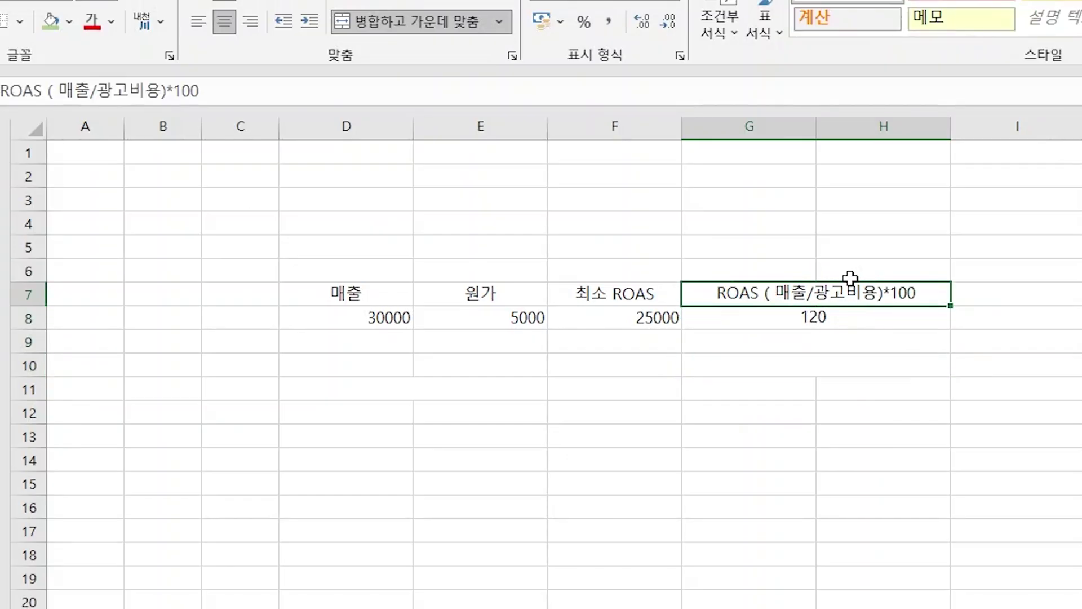
left_click(631, 319)
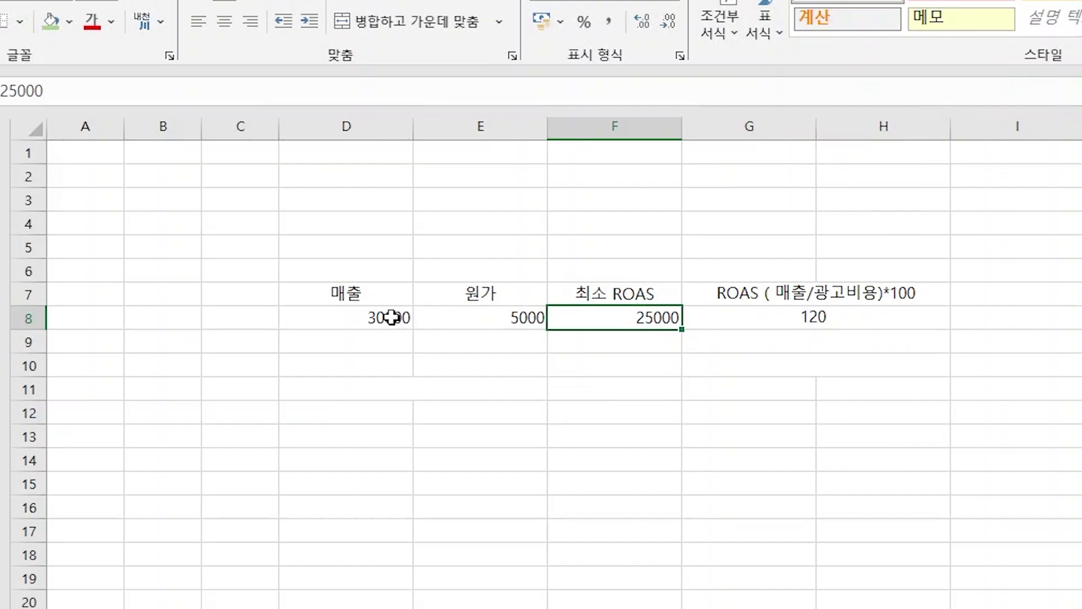
left_click(393, 317)
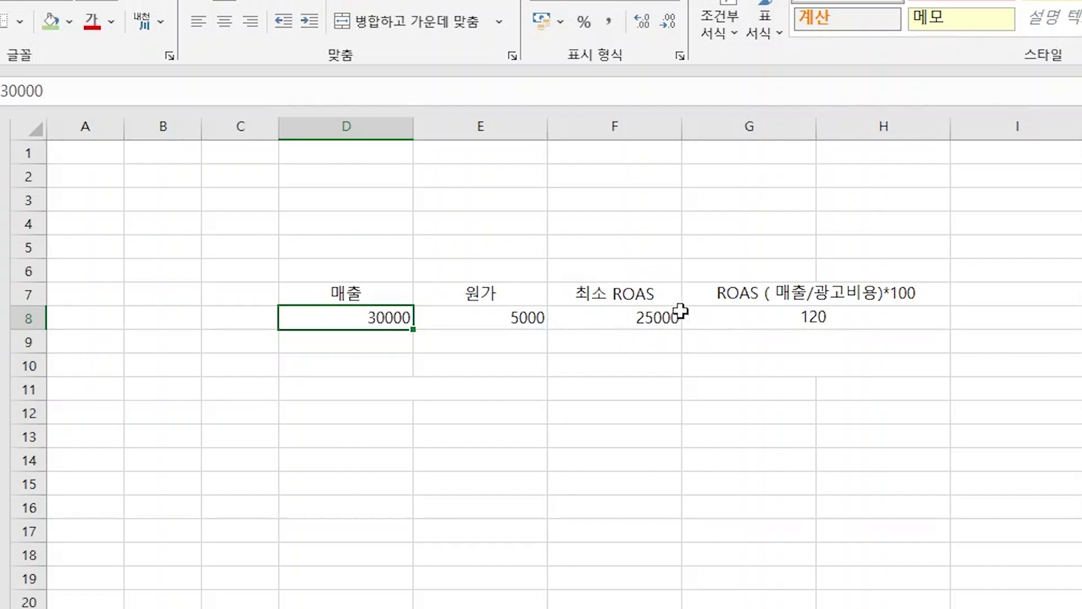
Write the note "광고비용 = 매출-원가" in merged cell G9, directly below the ROAS result.
left_click(834, 354)
type("광곱")
type("비용 = 매출-")
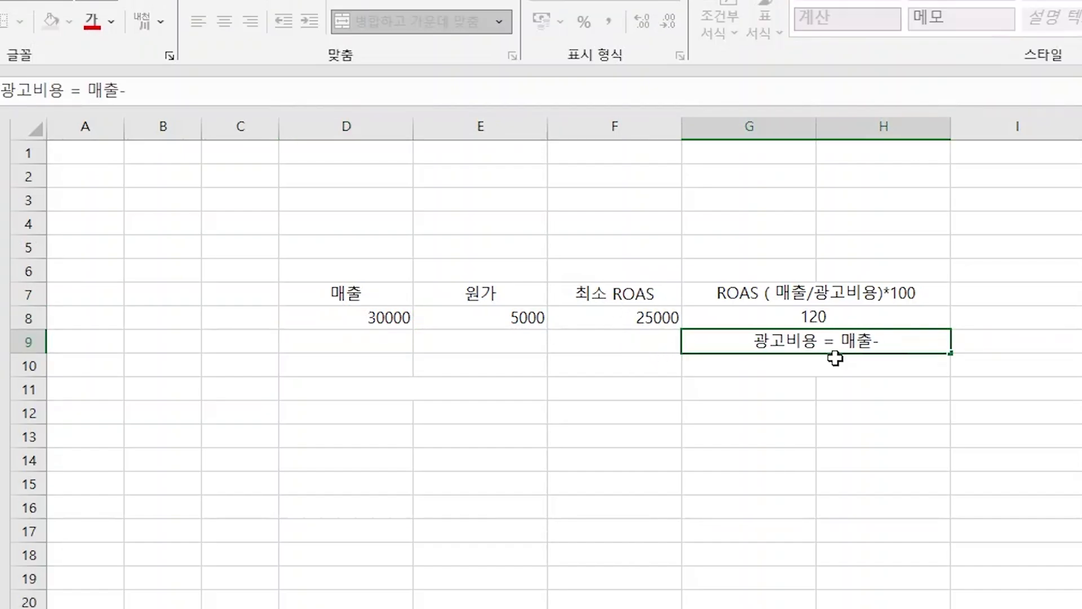
type("원가")
key("Return")
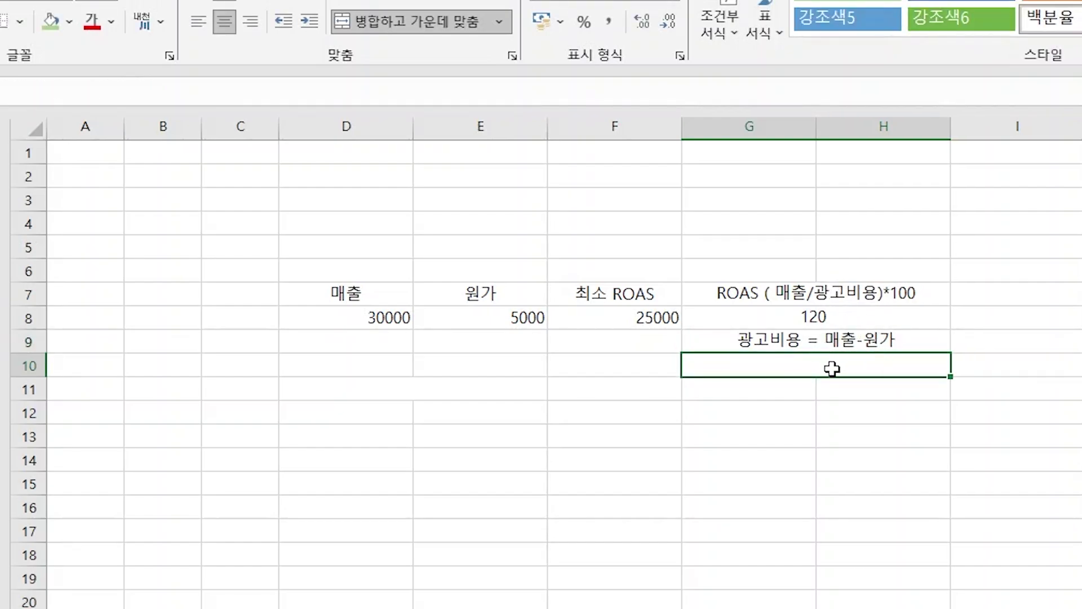
Write the note "최소로아스 = 매출/(매출-원가)" in merged cell G10.
type("매출/")
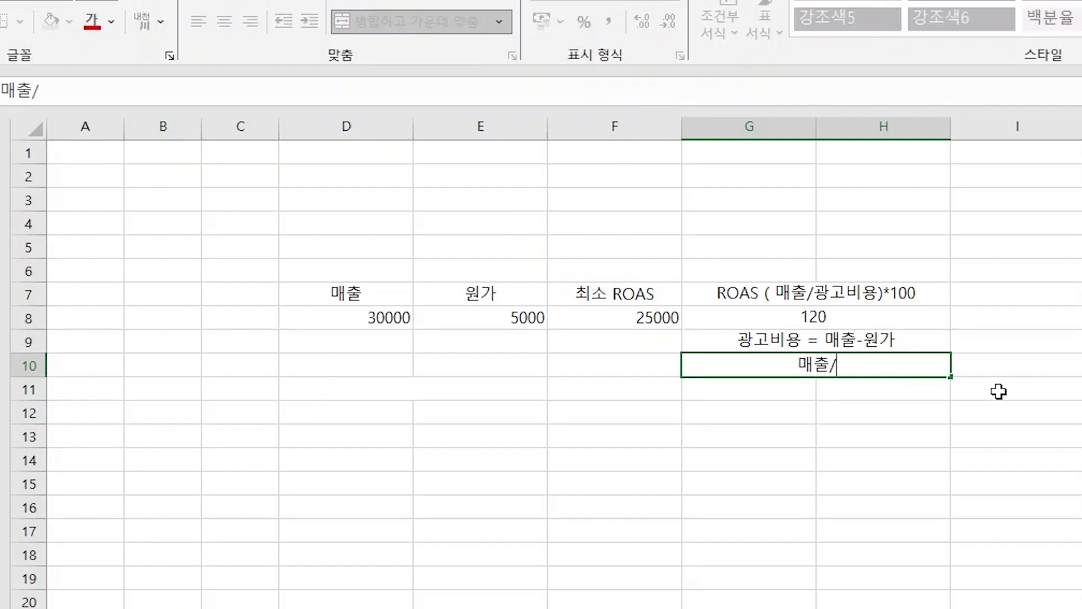
type("(매출")
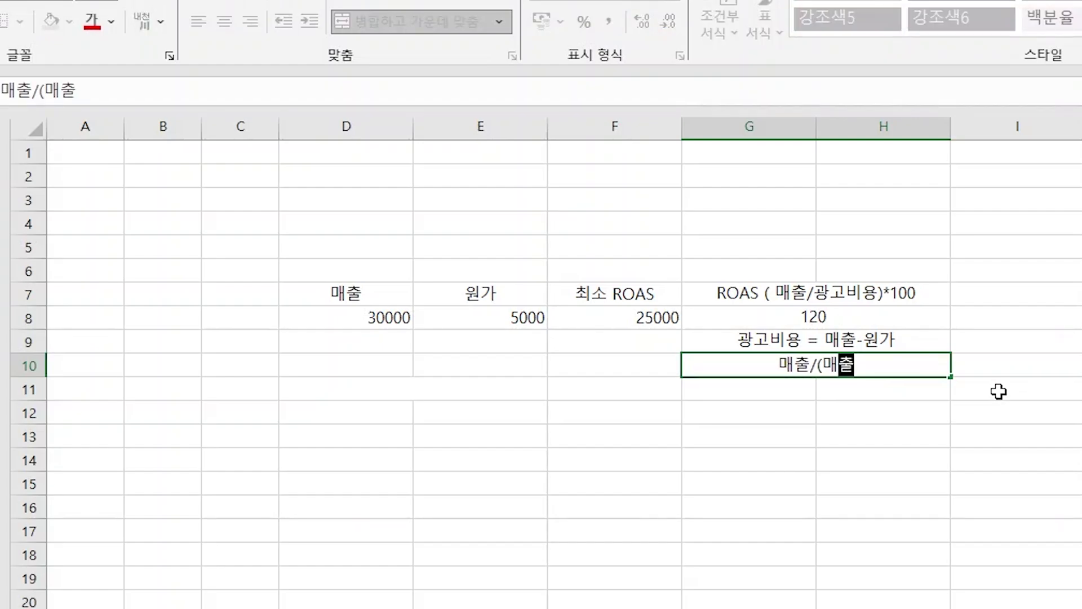
type("-원가)")
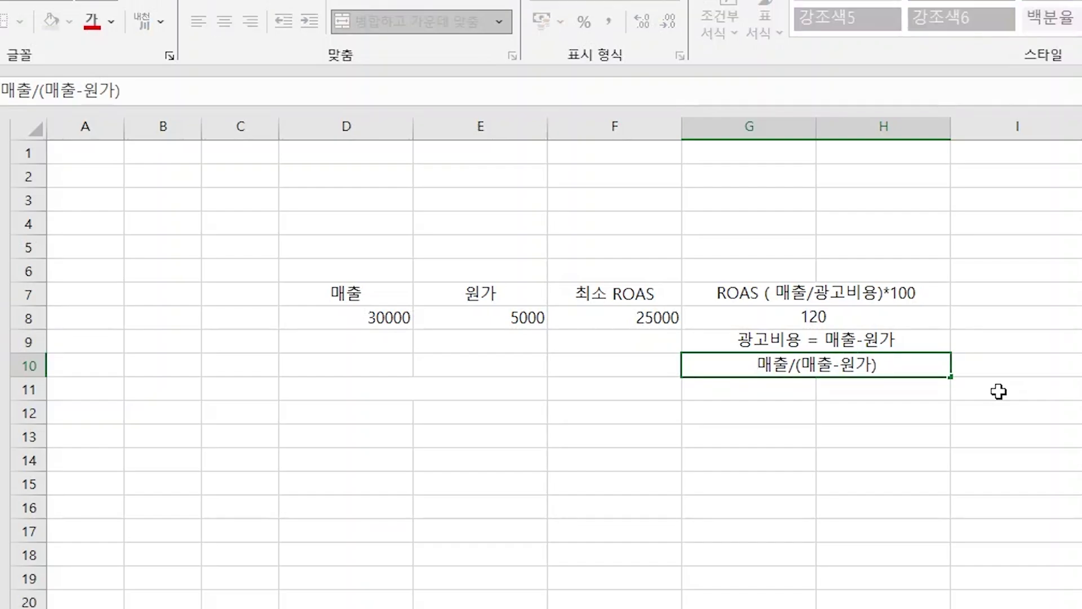
key("Home")
type("=")
key("Left")
type("최소로아")
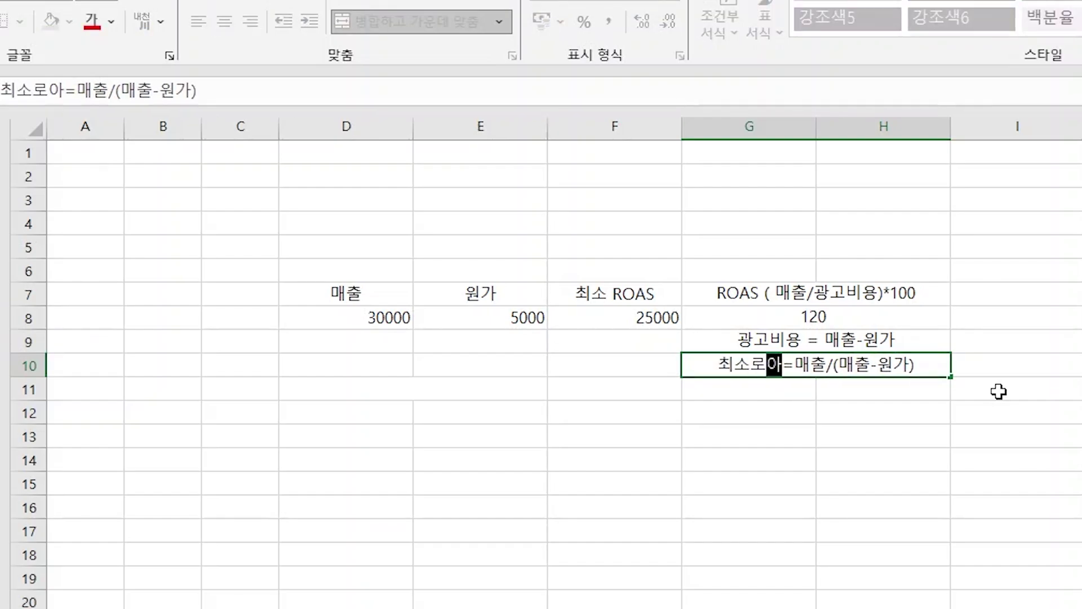
type("스")
key("Right")
key("Return")
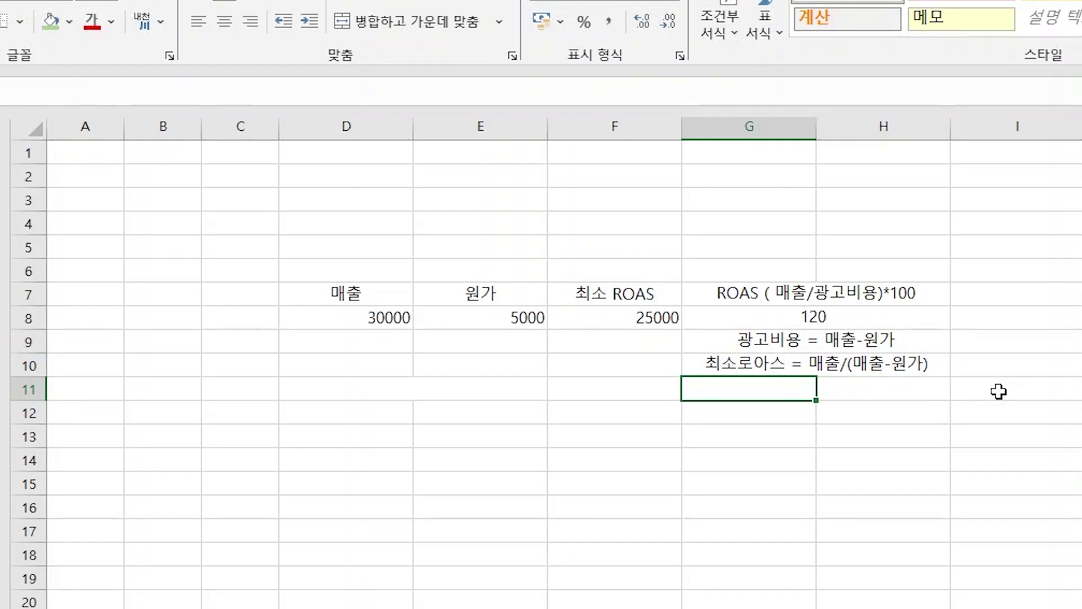
Merge and centre G11:H11 and enter the formula =D8/(D8-E8)*100 in it.
key("shift+Right")
key("alt+h")
type("mc=")
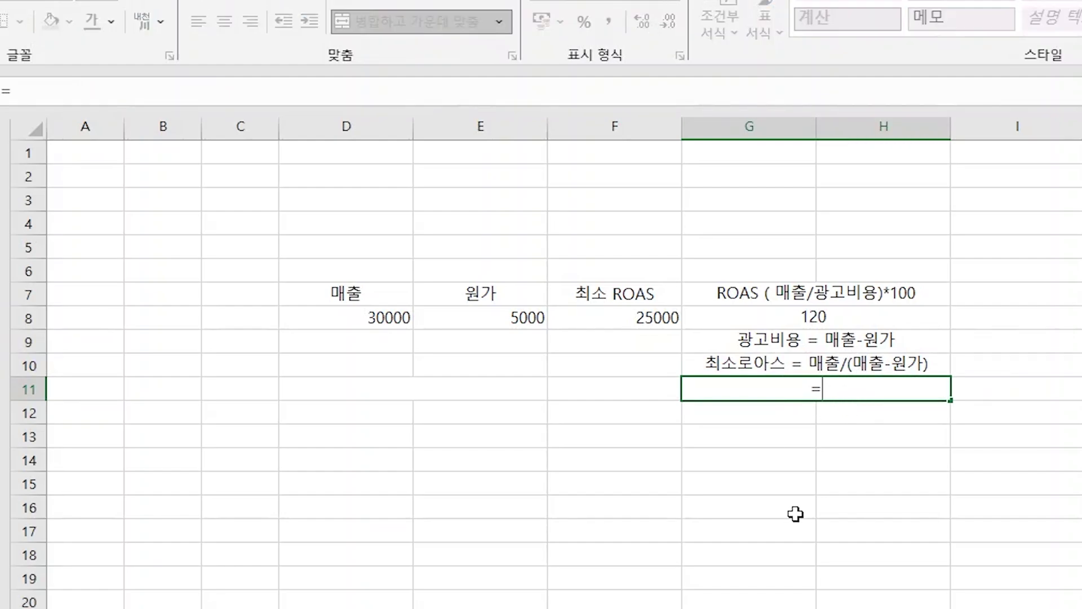
left_click(400, 321)
type("/")
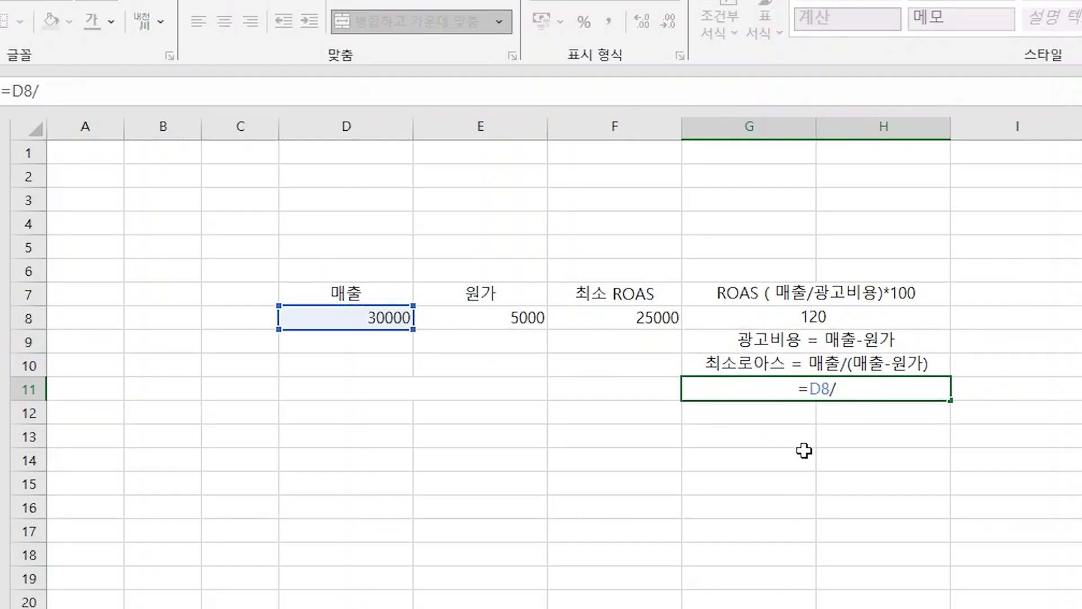
type("(")
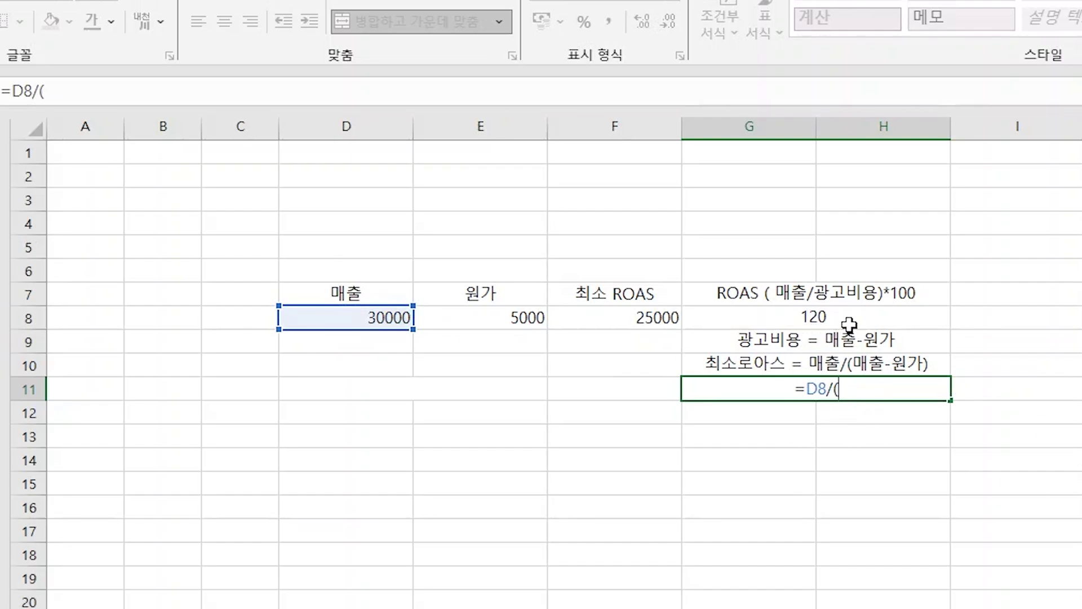
left_click(391, 313)
type("-")
left_click(473, 318)
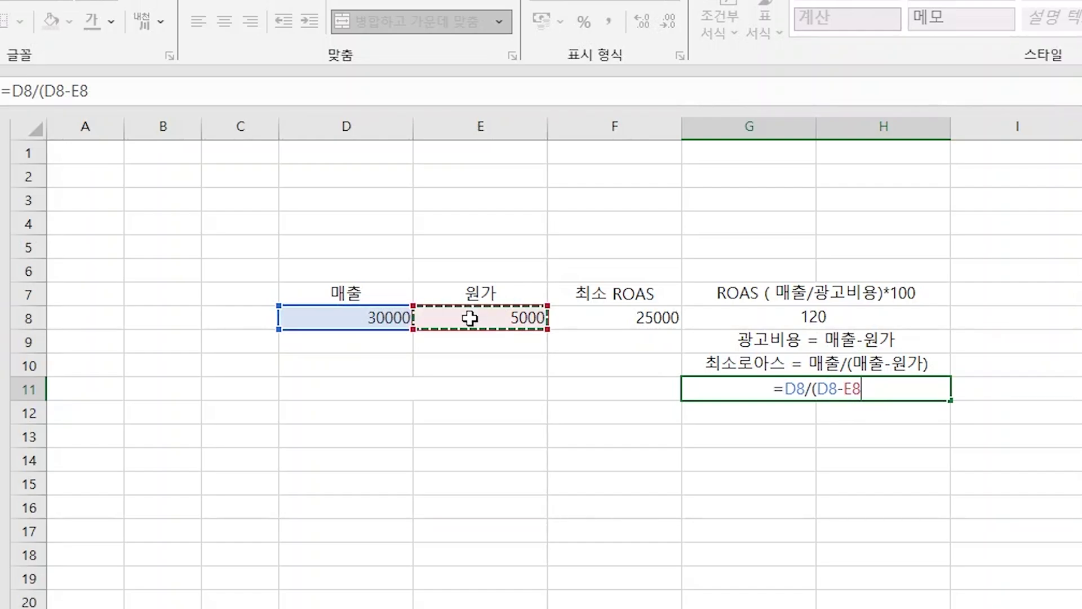
type(")*100")
key("Return")
key("Up")
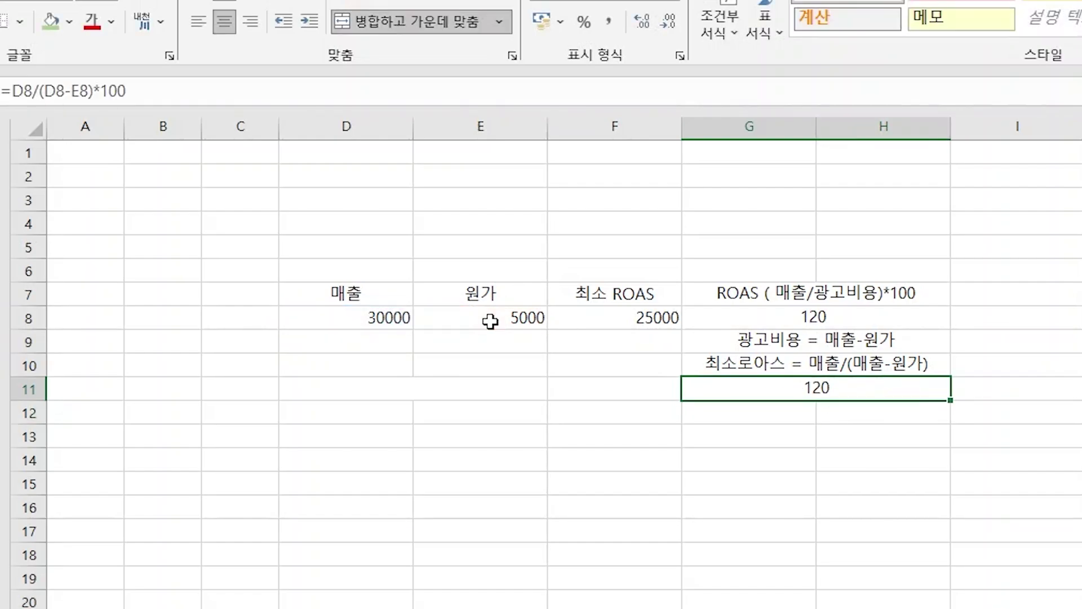
Append "*100" to the 최소로아스 formula note in merged cell G10.
double_click(840, 364)
type("*100")
key("Return")
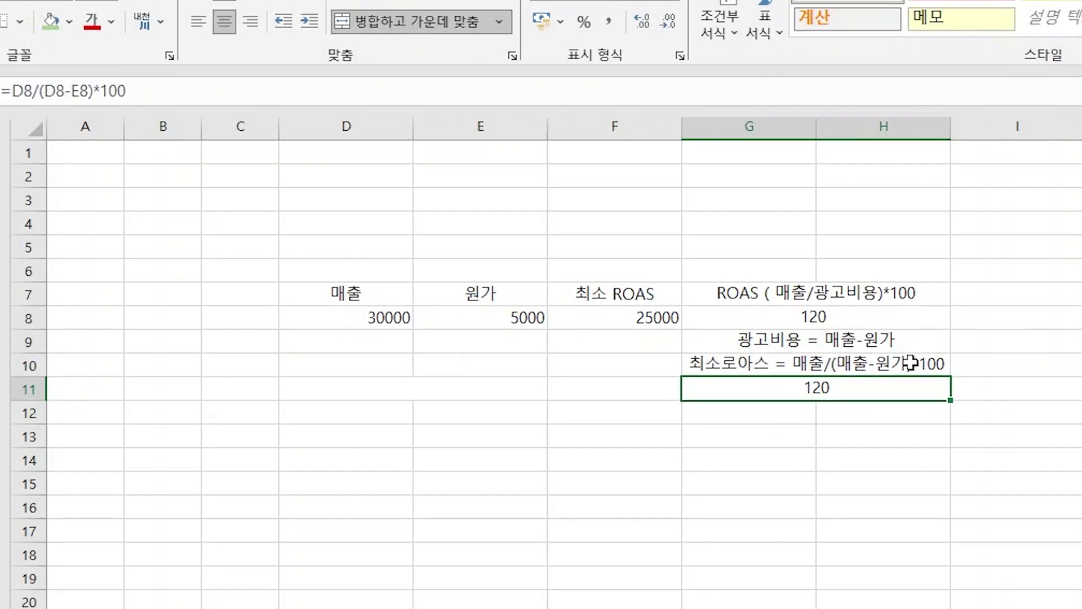
left_click(910, 364)
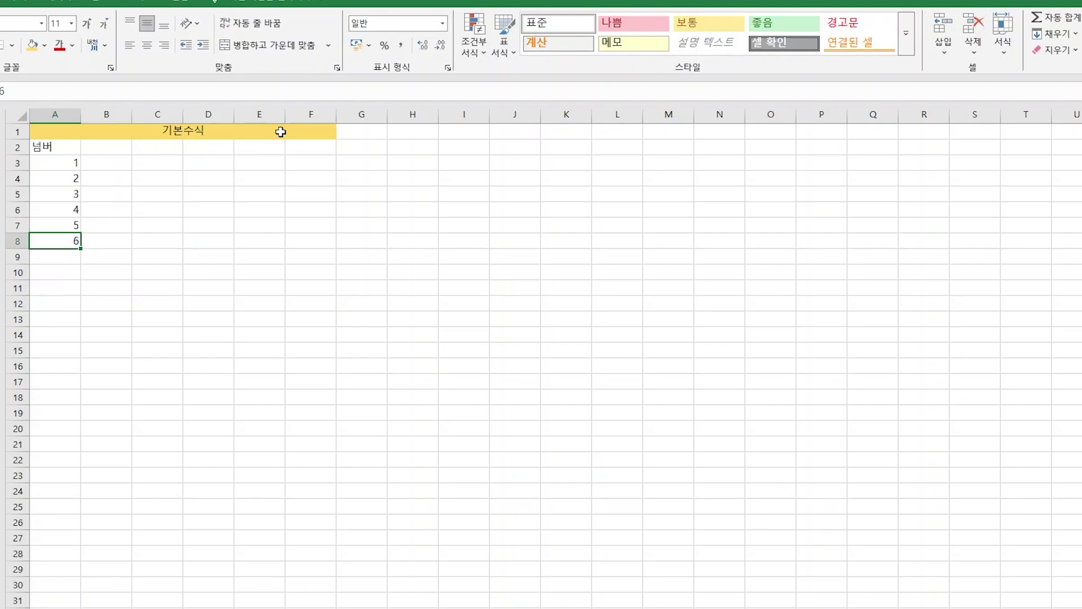
Centre the 넘버 column, add the headers 상품명 in B2 and 마켓수수료율 in C2, with column C fitted to its text.
key("Up")
key("Up")
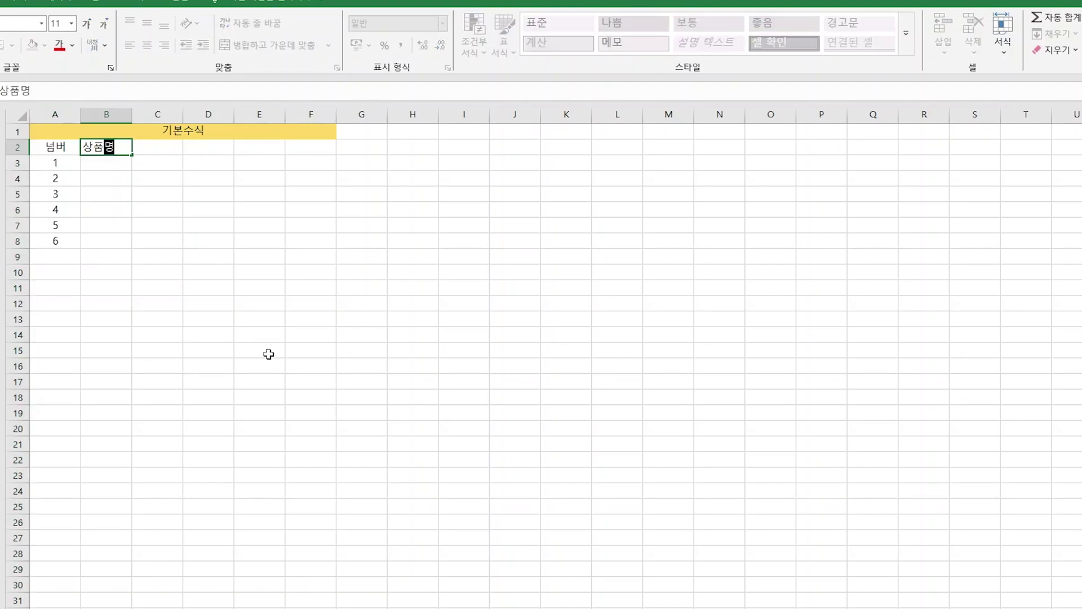
key("Tab")
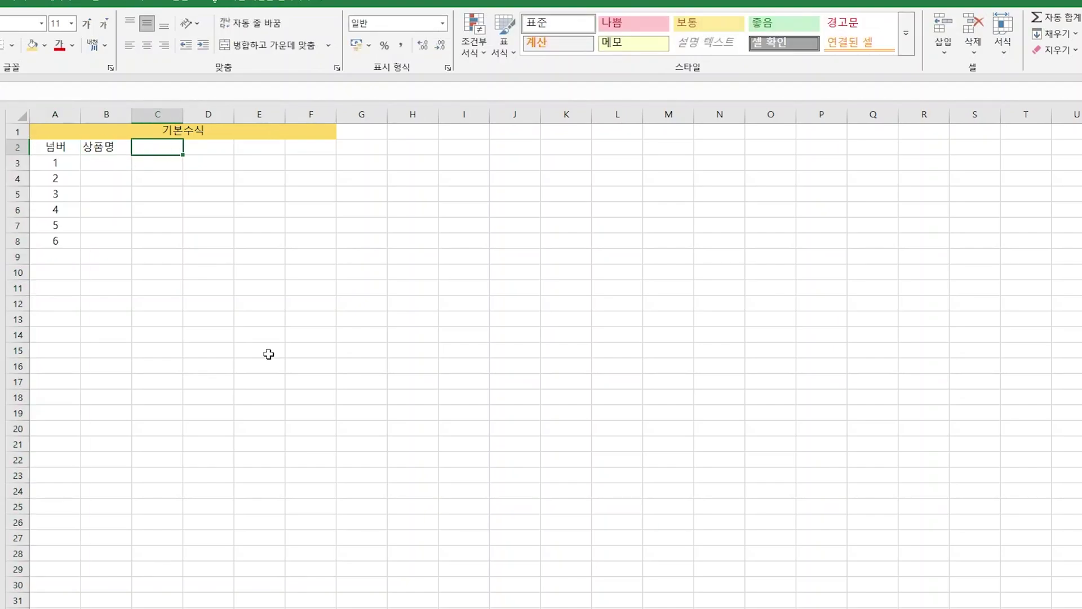
type("마켓수수료율")
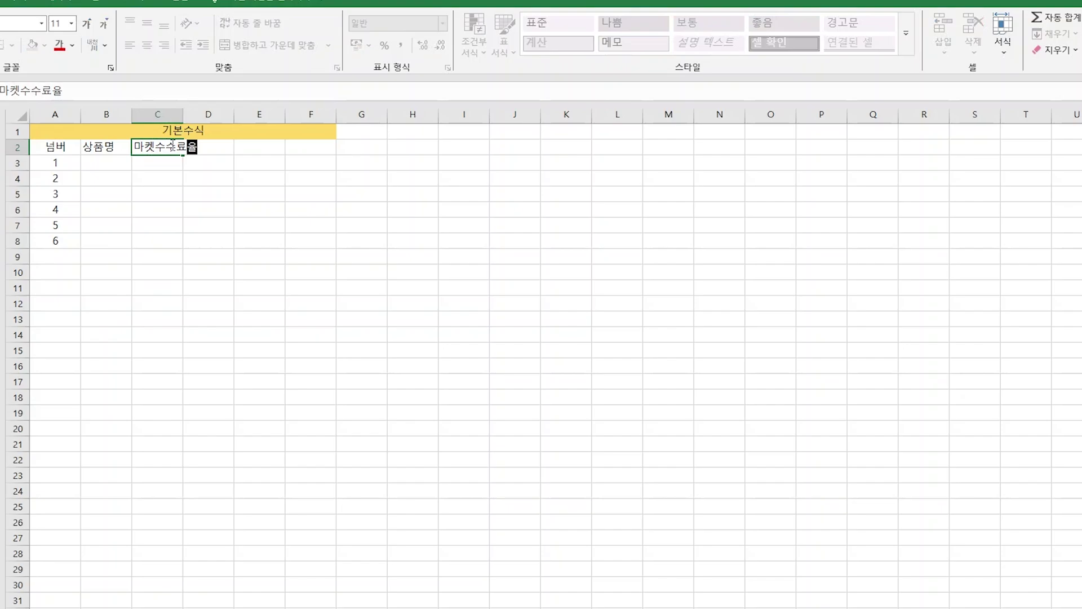
key("Return")
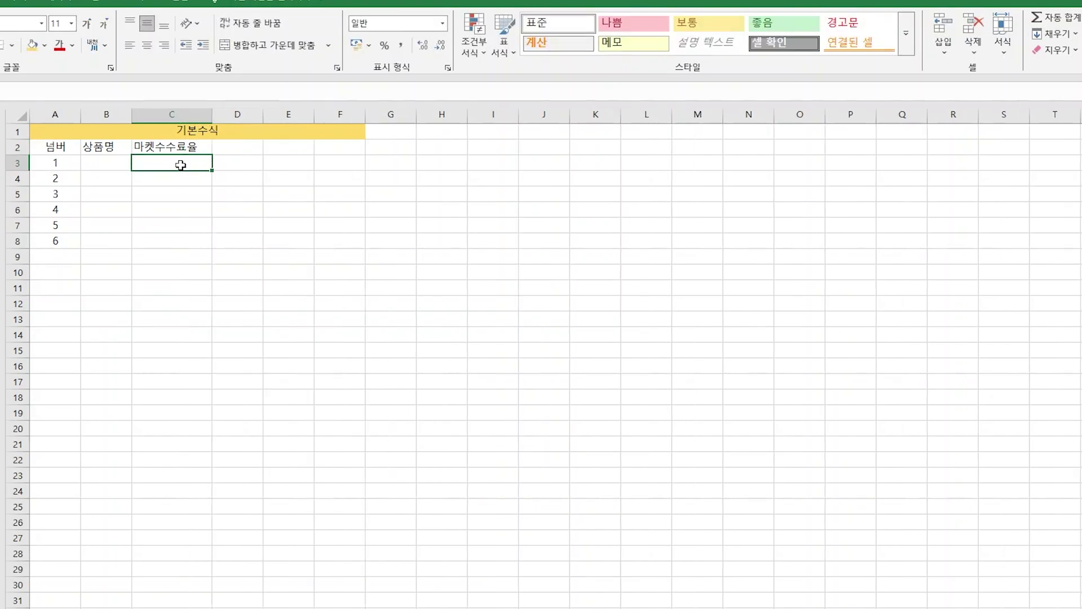
Enter 10.8% as the market fee rate in C3.
type("1")
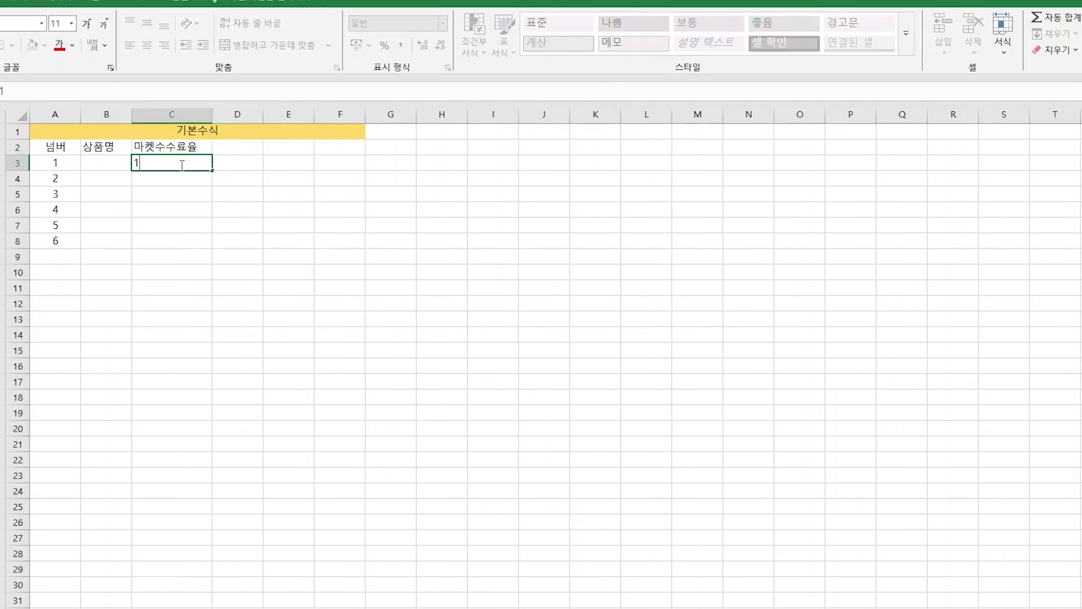
type("0.")
type("8%")
Add the headers 판매가 in D2 and 정산금액 in E2.
type("판매가")
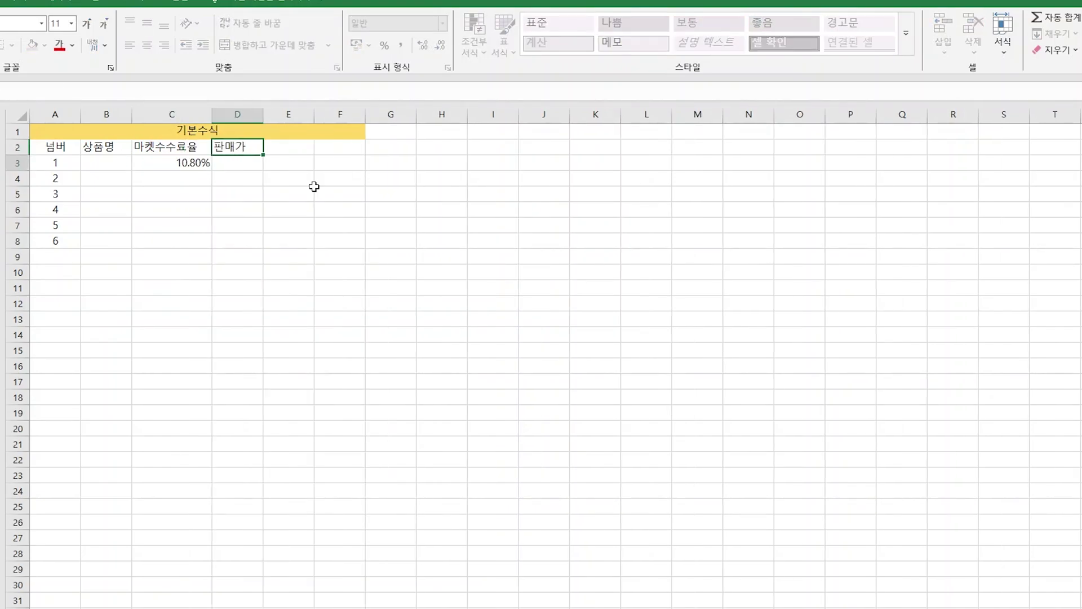
key("Tab")
type("정ㅅ산금액")
key("Return")
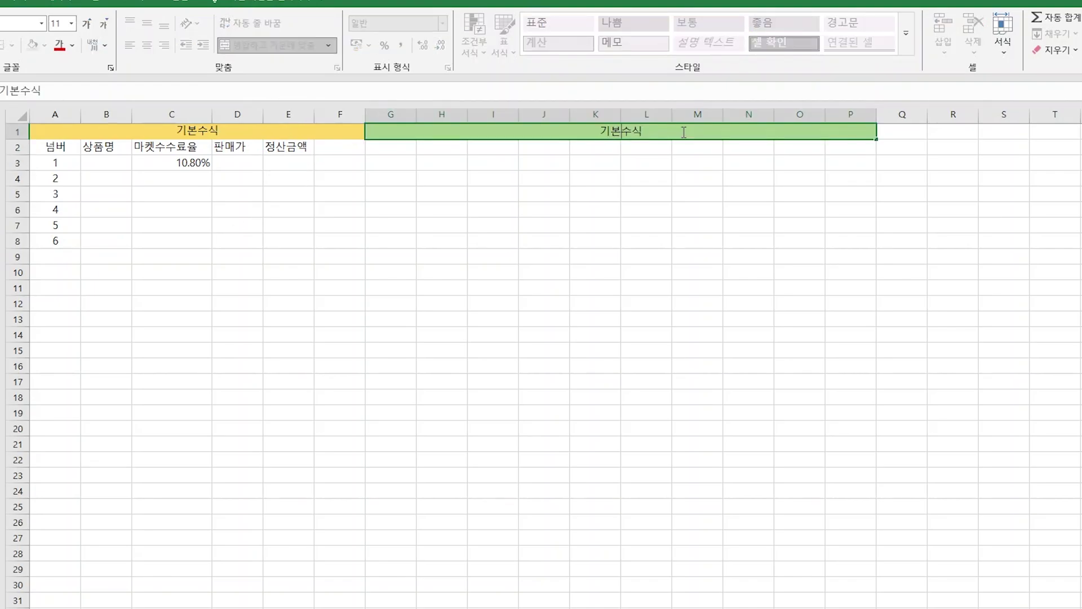
Change the title of the green merged header G1:P1 to 변형수식.
key("BackSpace")
key("BackSpace")
type("변형")
key("Return")
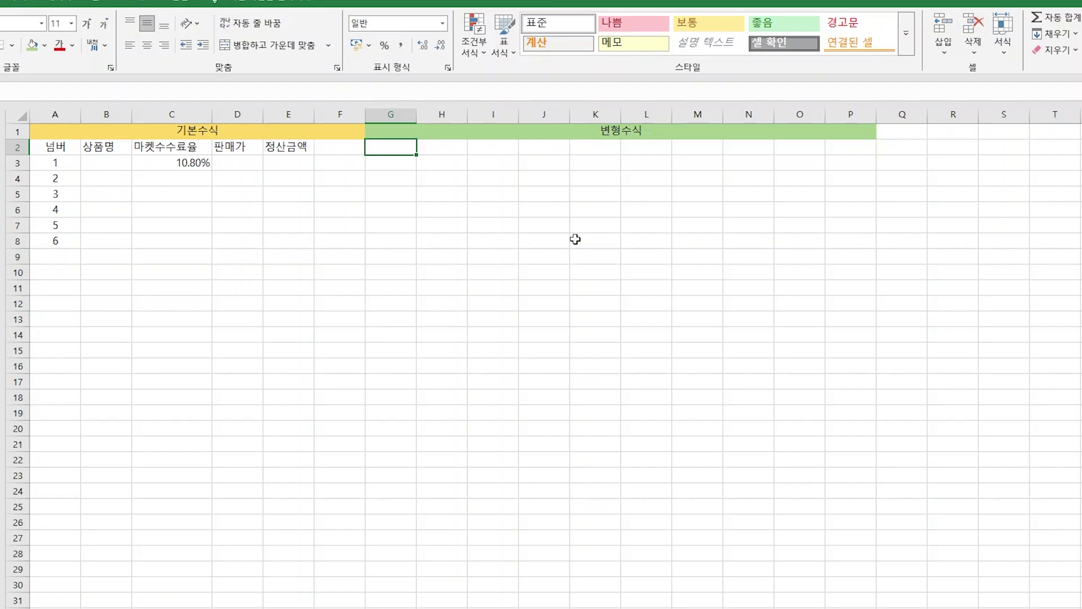
Add the headers 구매가(위안화), 환율 and 구매가(한화) in G2:I2, fitting columns G and I to their text.
type("위")
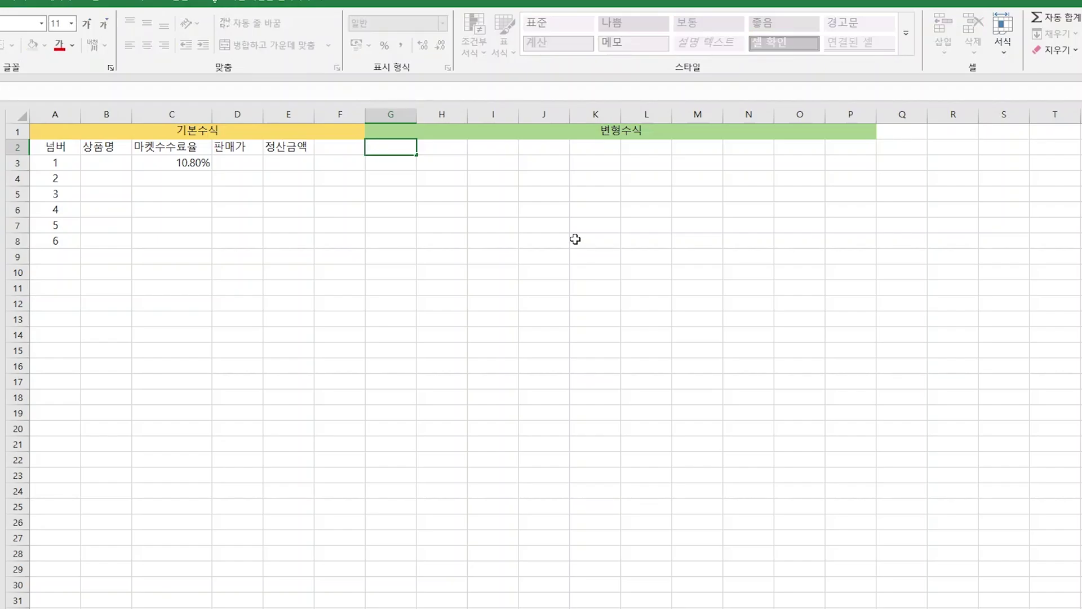
type("구매가(위안화)")
double_click(417, 114)
left_click(481, 148)
type("ㅎ")
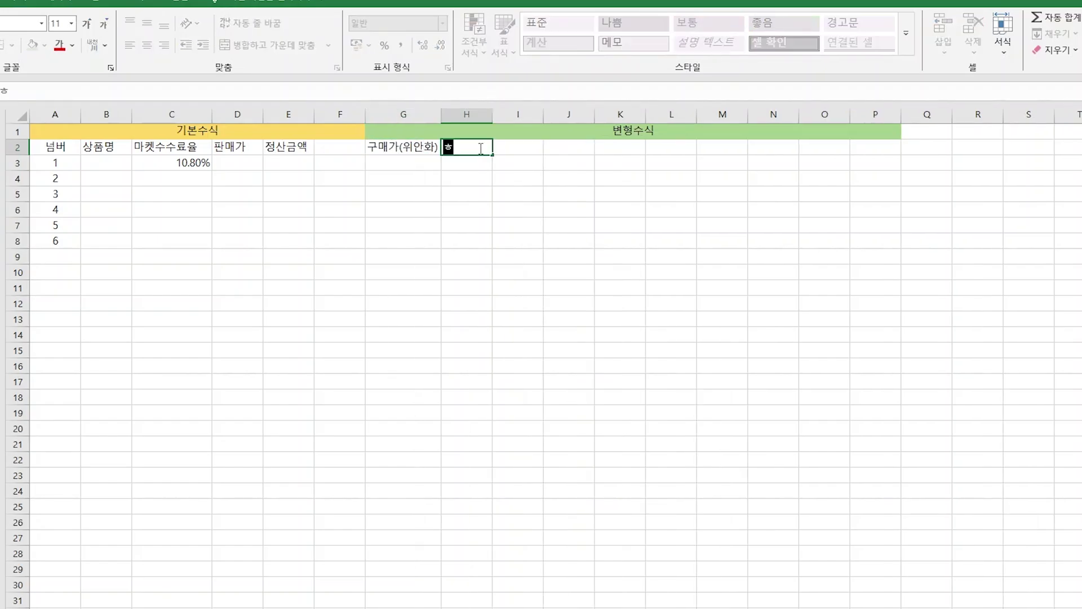
type("ㅗㅓㄴ율")
key("Tab")
type("구매가")
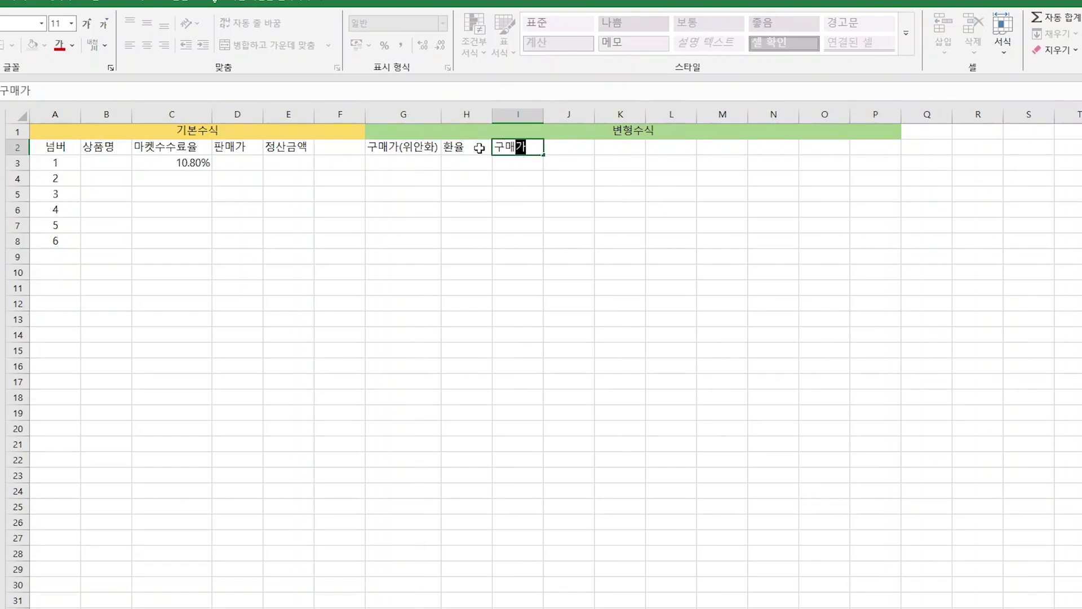
type("(한화)")
key("Return")
Enter the selling price 100000 in D3.
key("Left")
type("100")
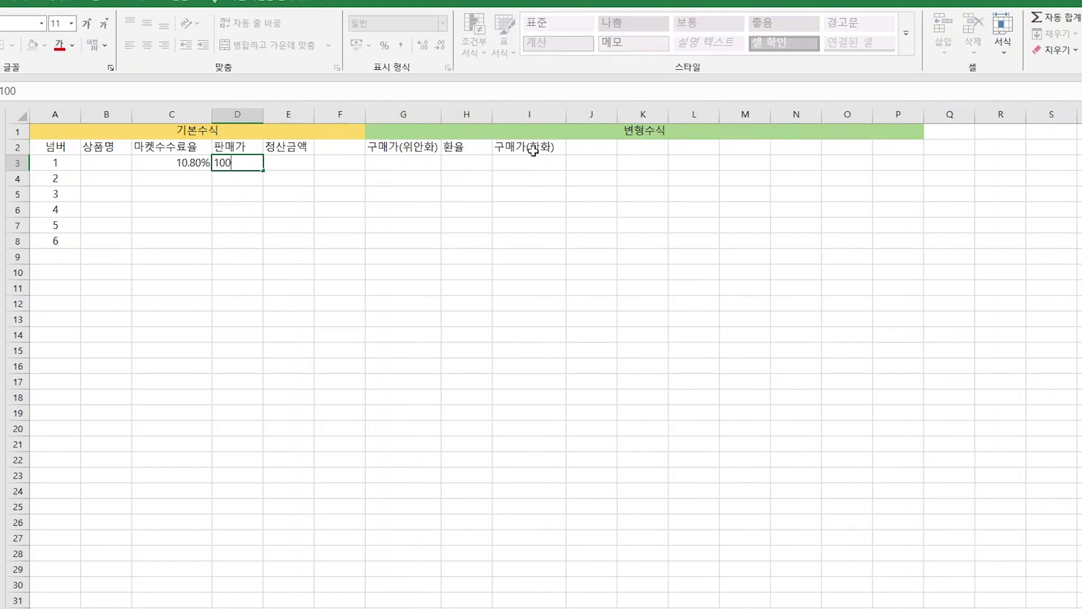
type("0000")
key("Return")
Calculate the settlement amount in E3 with the formula =D3-(D3*C3).
key("Up")
key("Right")
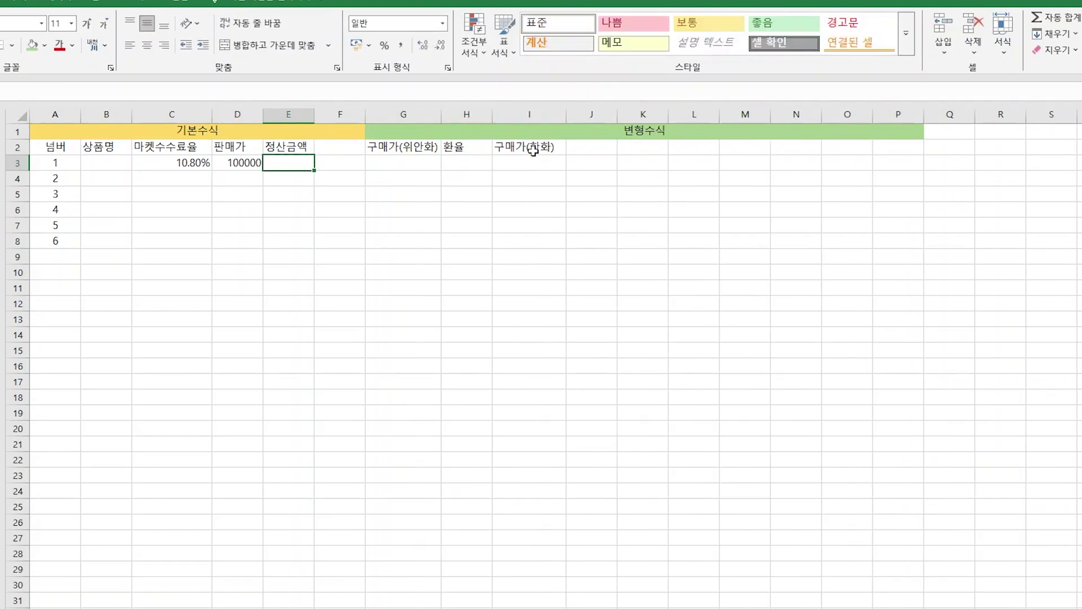
type("=")
left_click(240, 164)
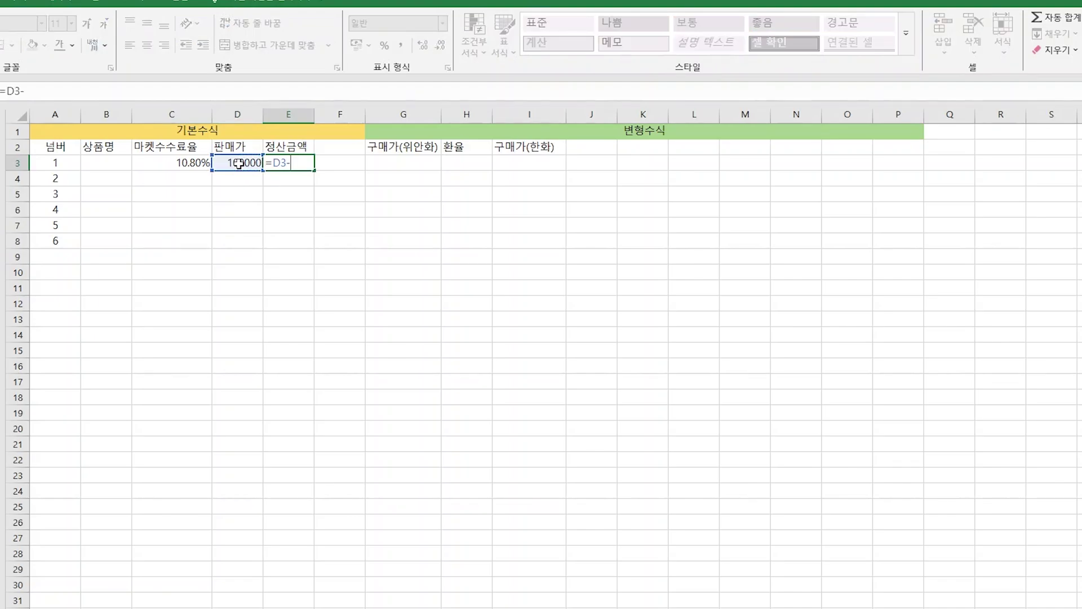
type("-(")
left_click(239, 163)
type("*")
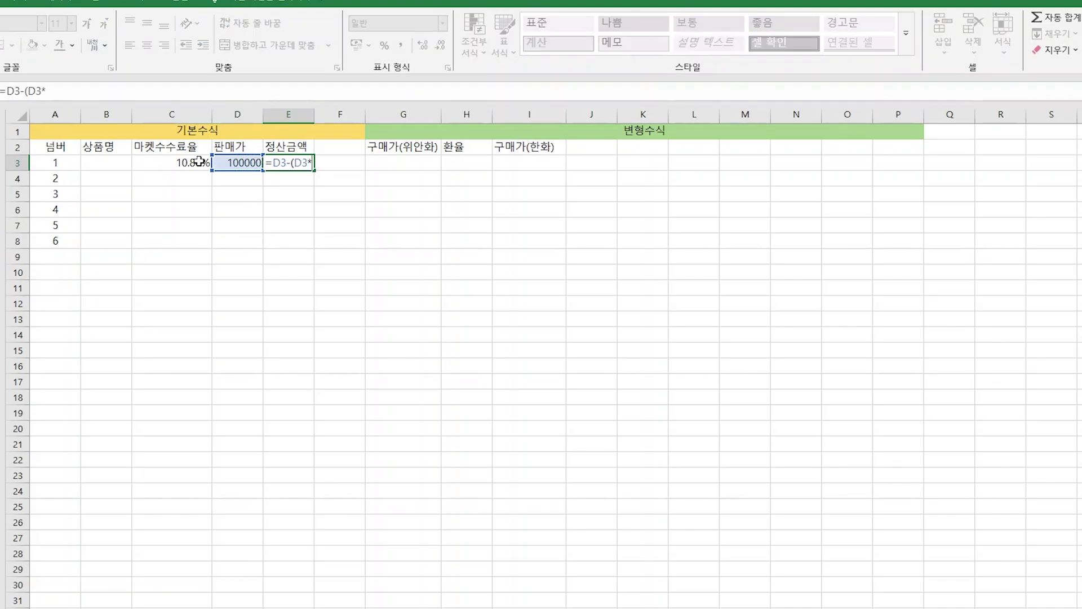
left_click(200, 162)
key("Return")
left_click(284, 158)
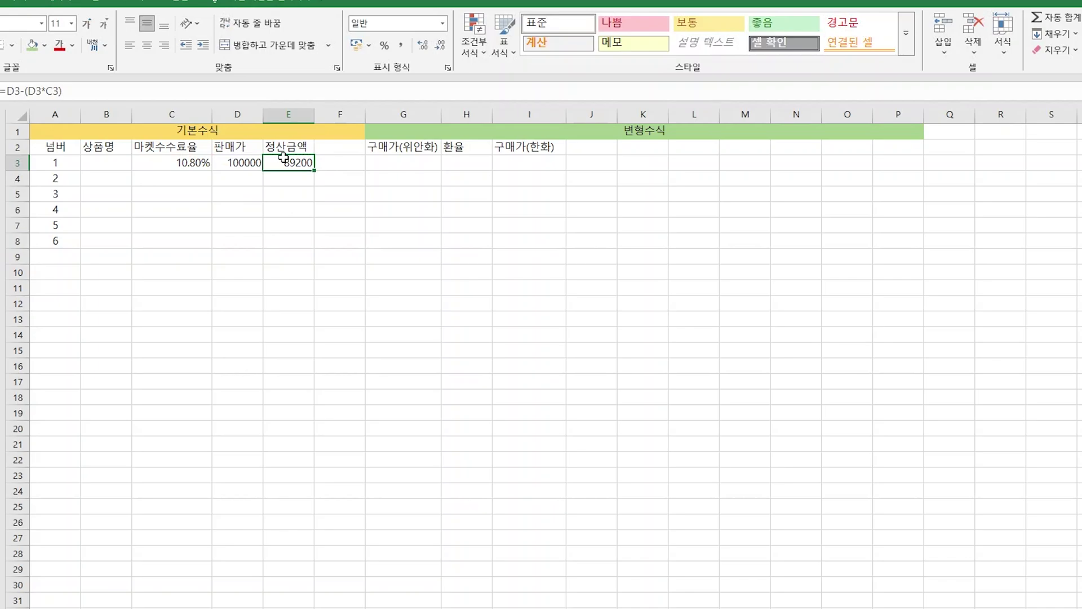
Enter 200 as the exchange rate in H3 and 200 as the yuan purchase price in G3.
left_click(480, 163)
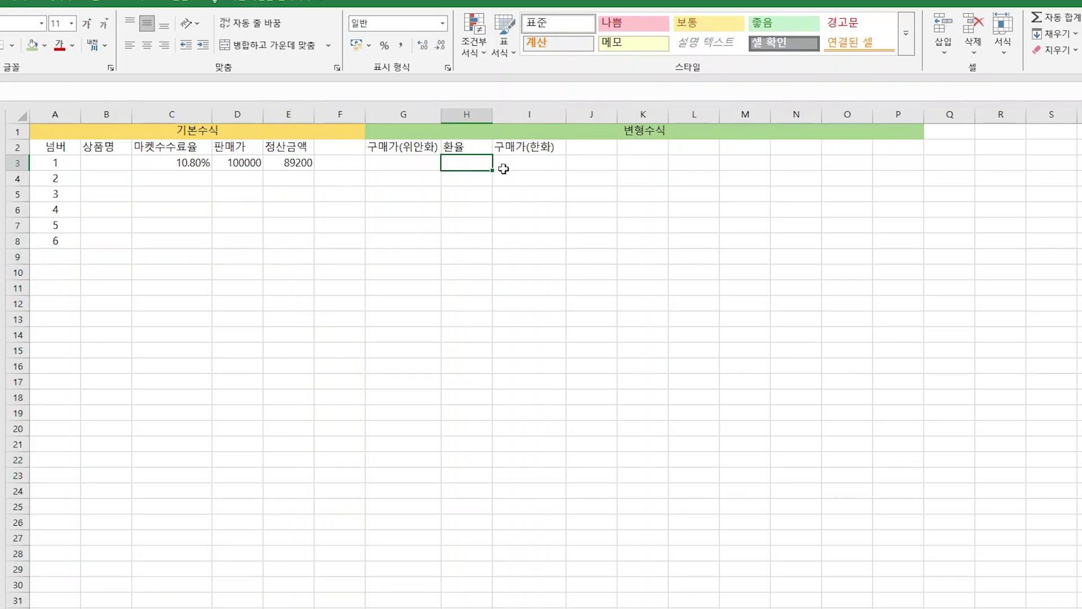
type("210")
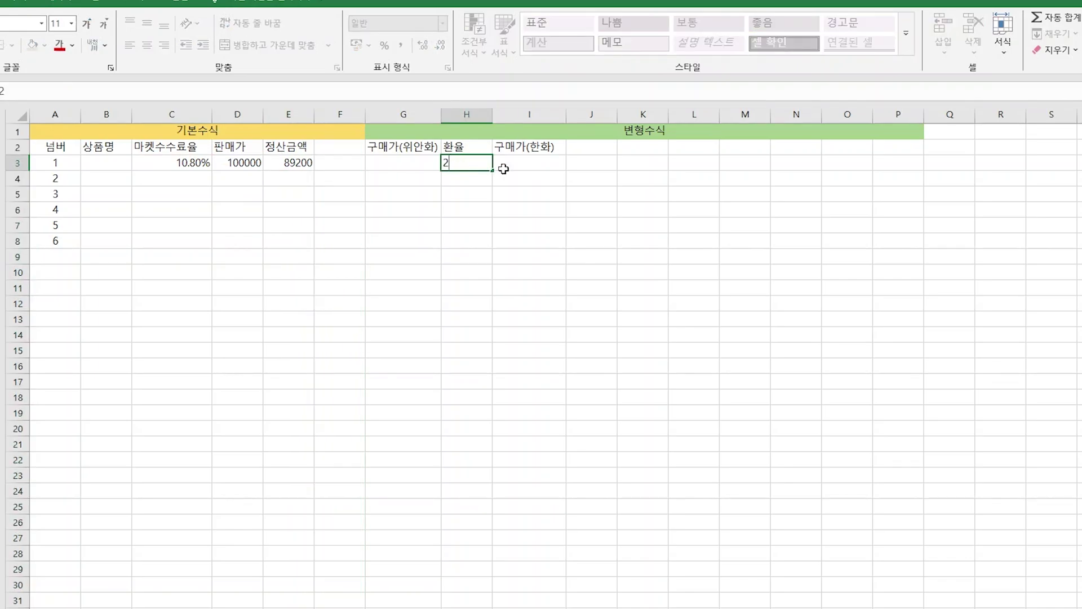
key("Return")
key("Up")
key("Left")
type("300")
key("Return")
key("Up")
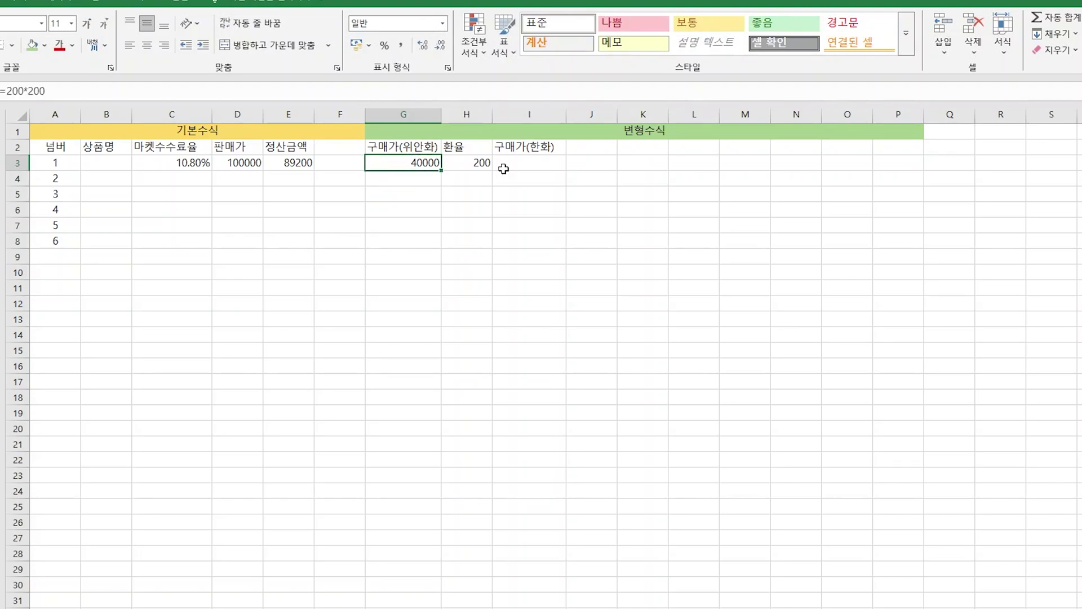
type("200")
key("Return")
Calculate the won purchase price in I3 with the formula =G3*H3 and check the cells it uses.
left_click(507, 164)
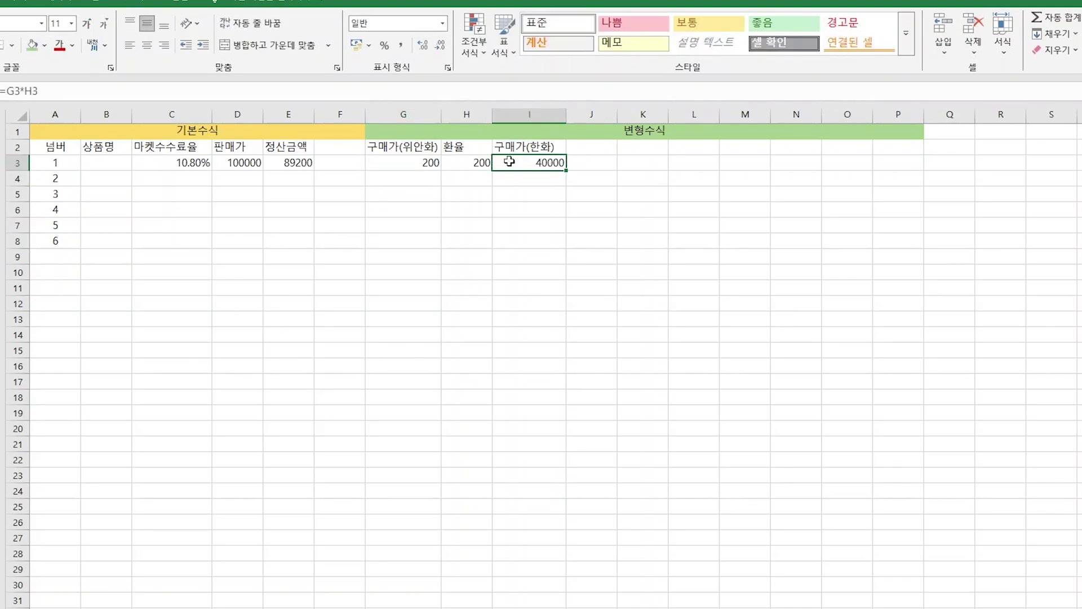
left_click(480, 167)
left_click(398, 142)
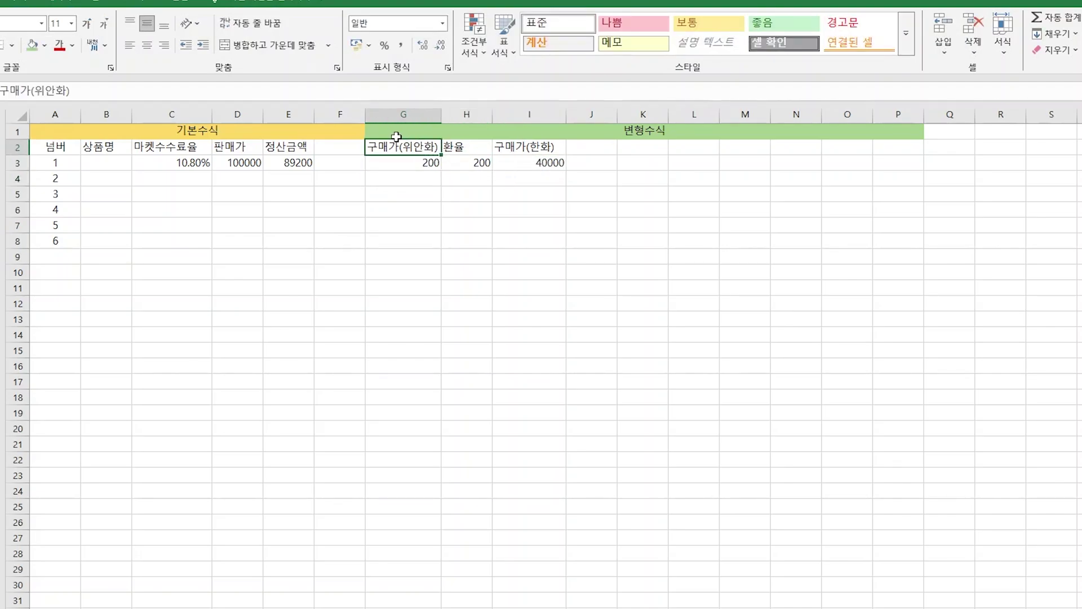
left_click(412, 162)
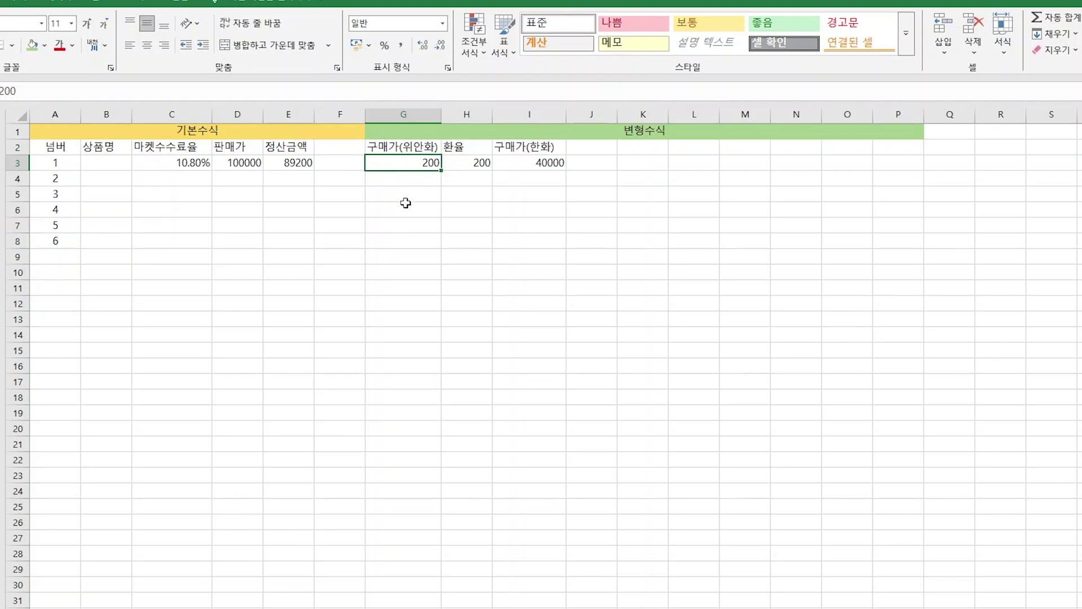
left_click(482, 163)
left_click(562, 162)
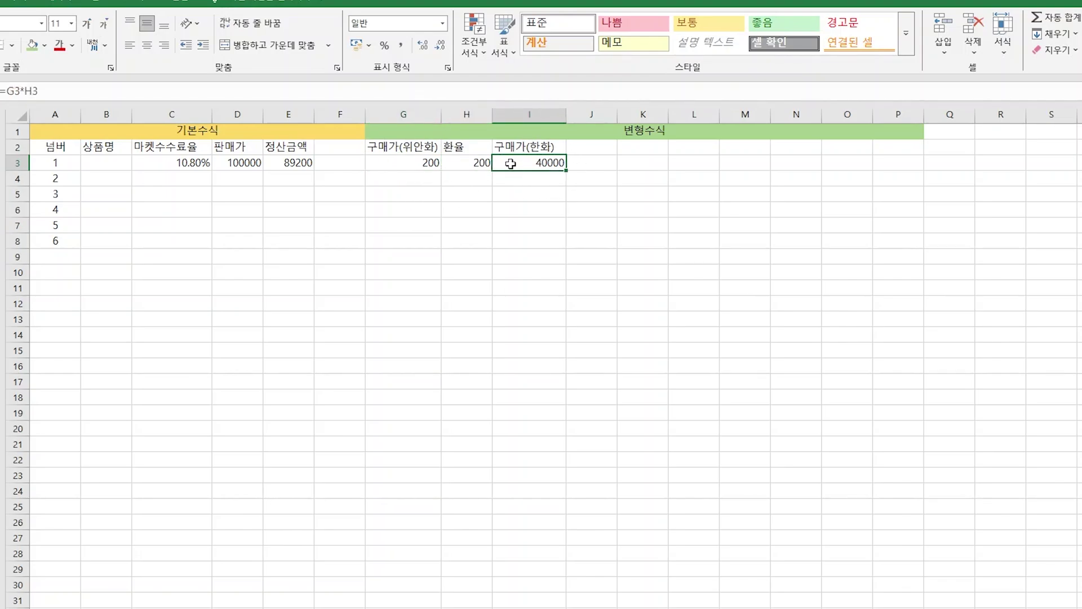
Add the headers 배송비, 화물비용, 기타비용 and 원가 in J2:M2 and widen column M.
left_click(602, 151)
type("배")
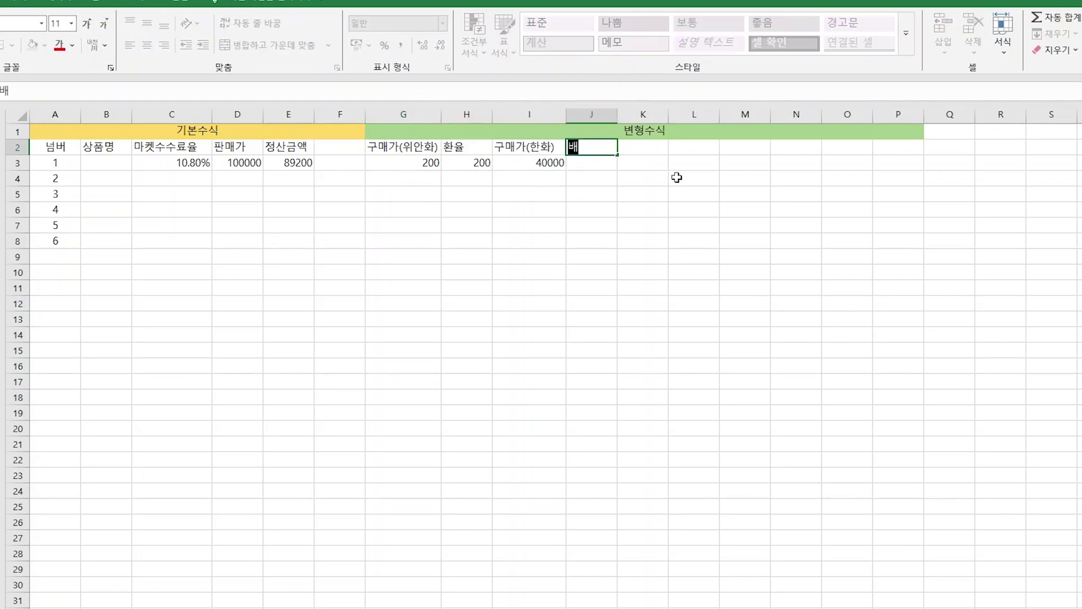
type("송ㅂㅣ")
key("Tab")
type("화물비")
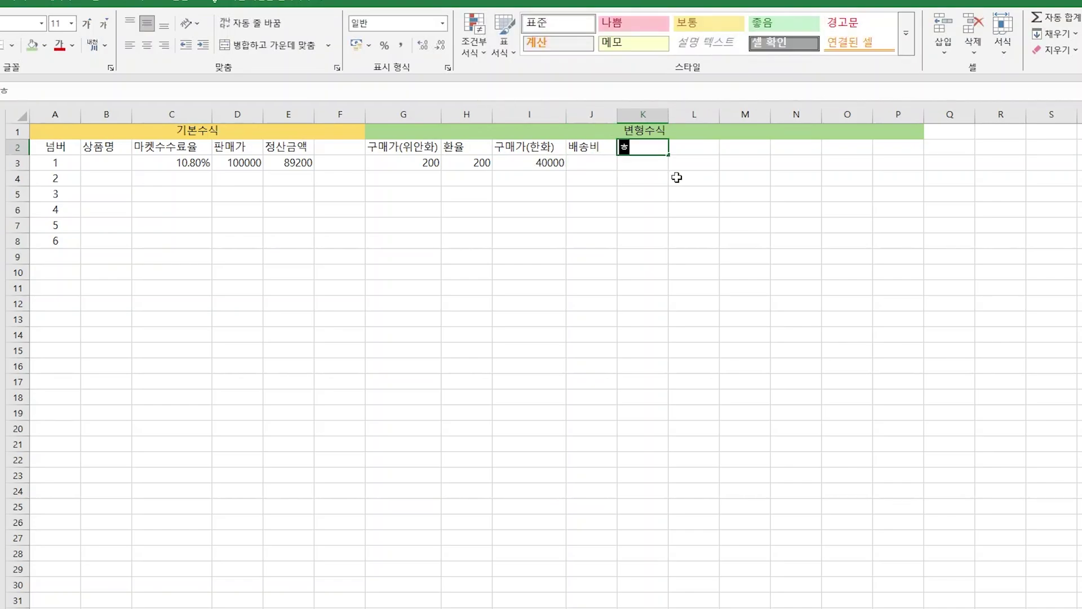
type("용")
key("Tab")
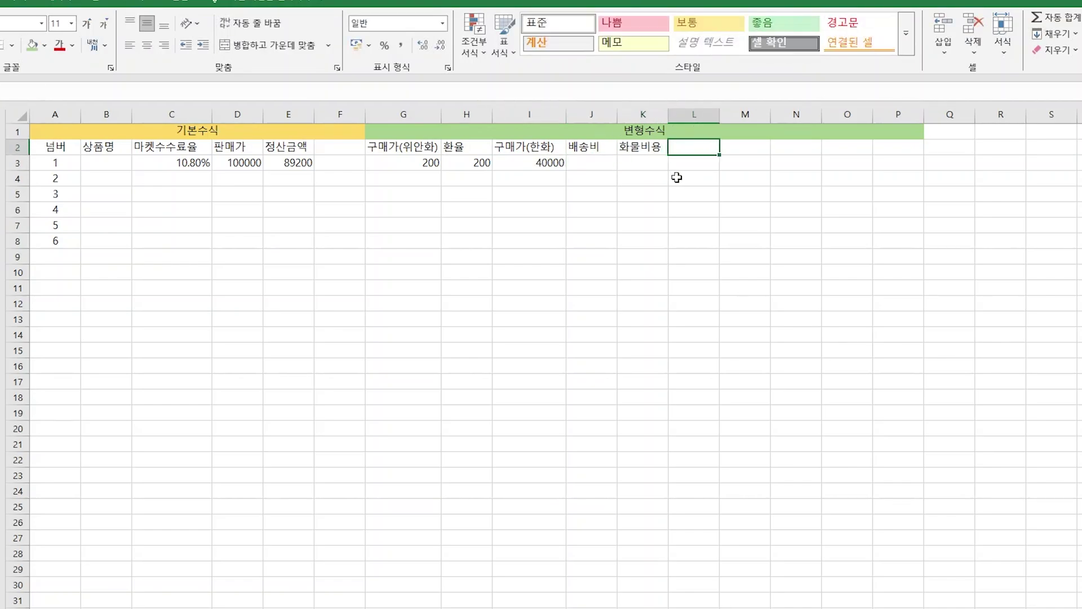
type("기타비용")
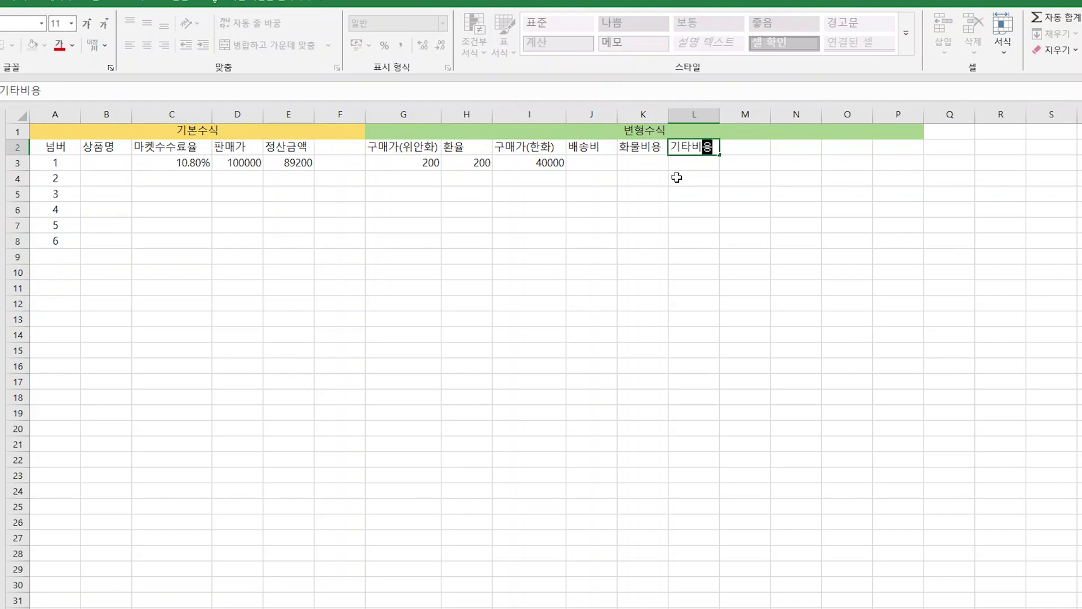
key("Tab")
type("원가")
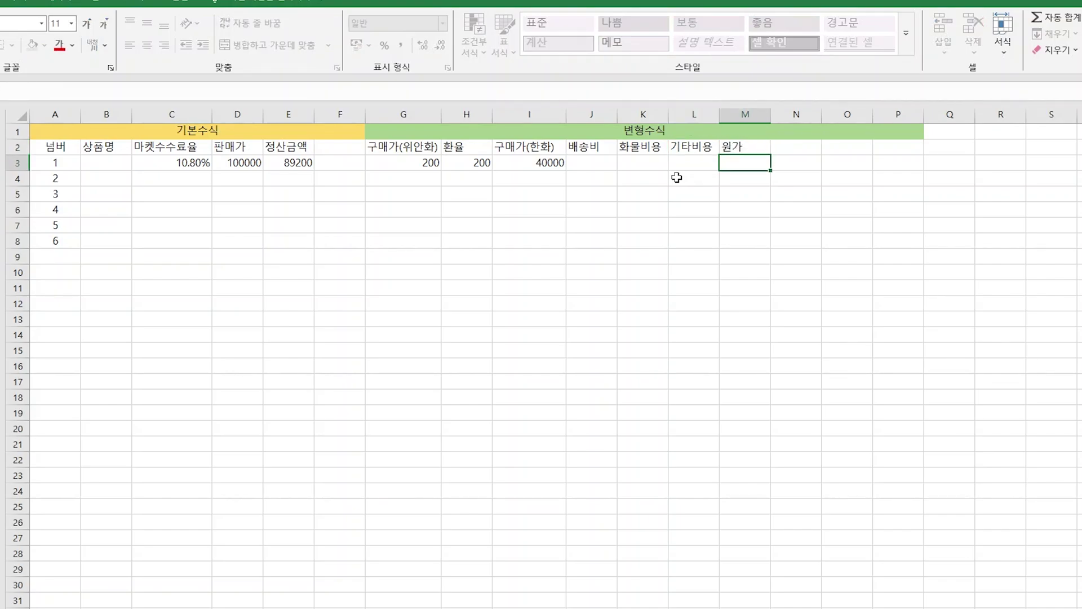
key("Tab")
key("Return")
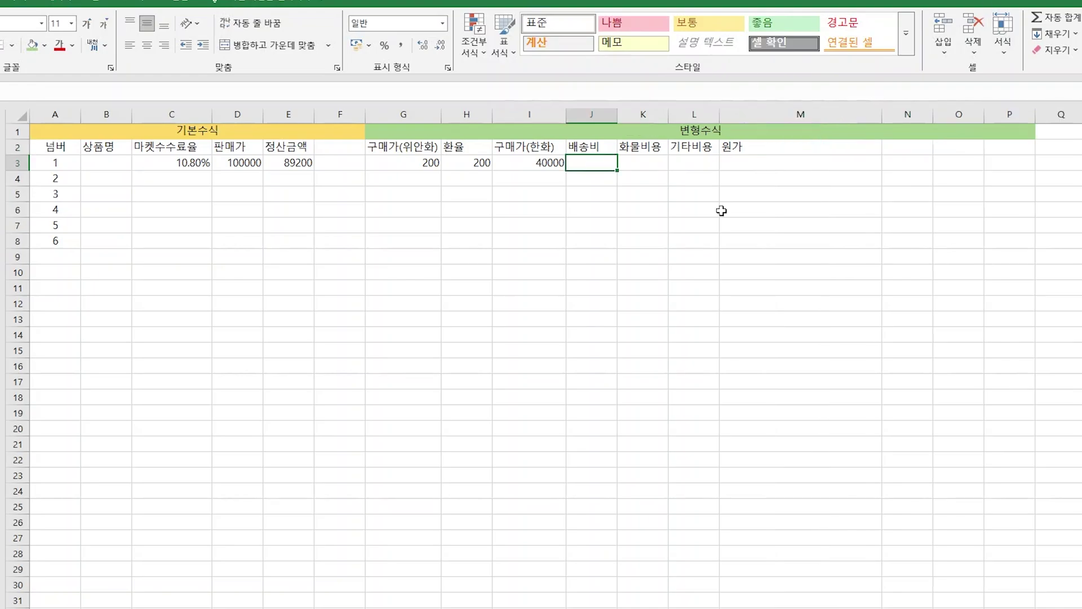
Enter 10000 as the shipping cost in J3 and 0 for both the freight cost in K3 and other costs in L3.
type("0000")
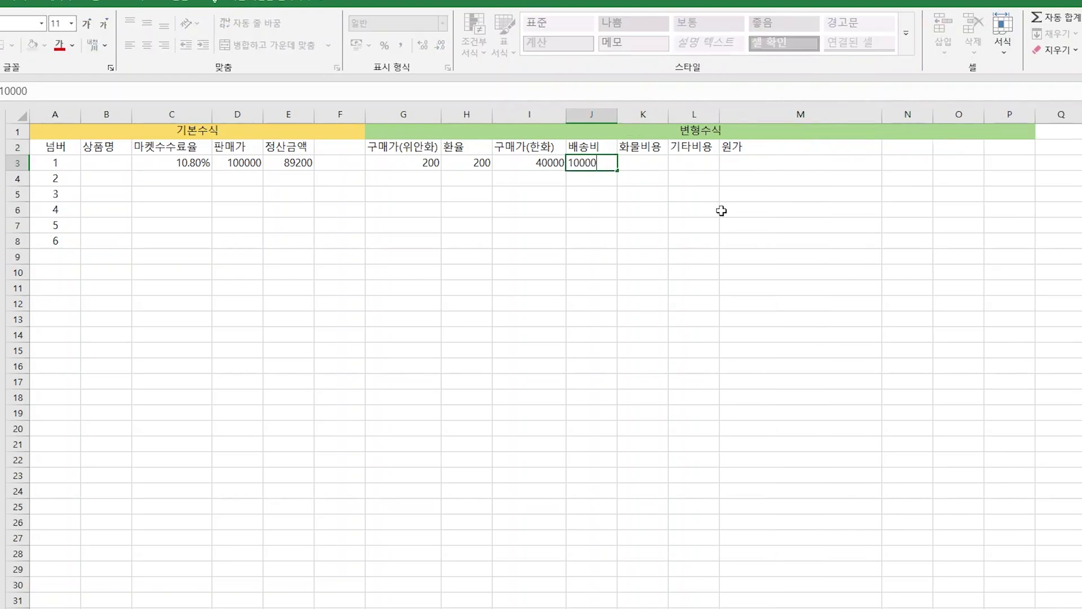
key("Right")
type("0")
key("Return")
key("Up")
key("Right")
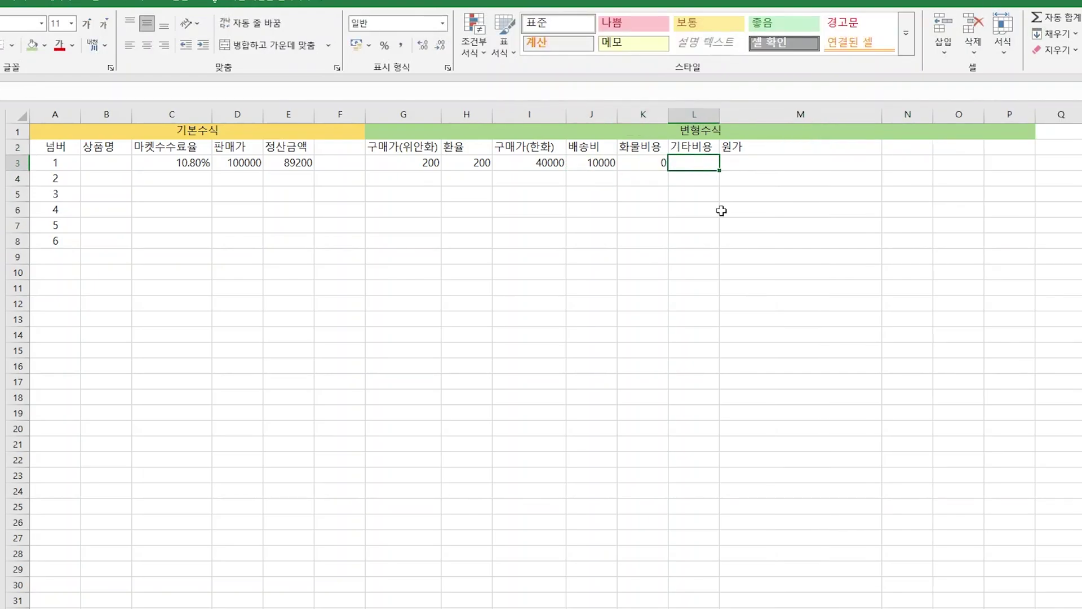
type("0")
key("Return")
Calculate the cost in M3 with the formula =I3+J3+K3+L3.
key("Up")
key("Right")
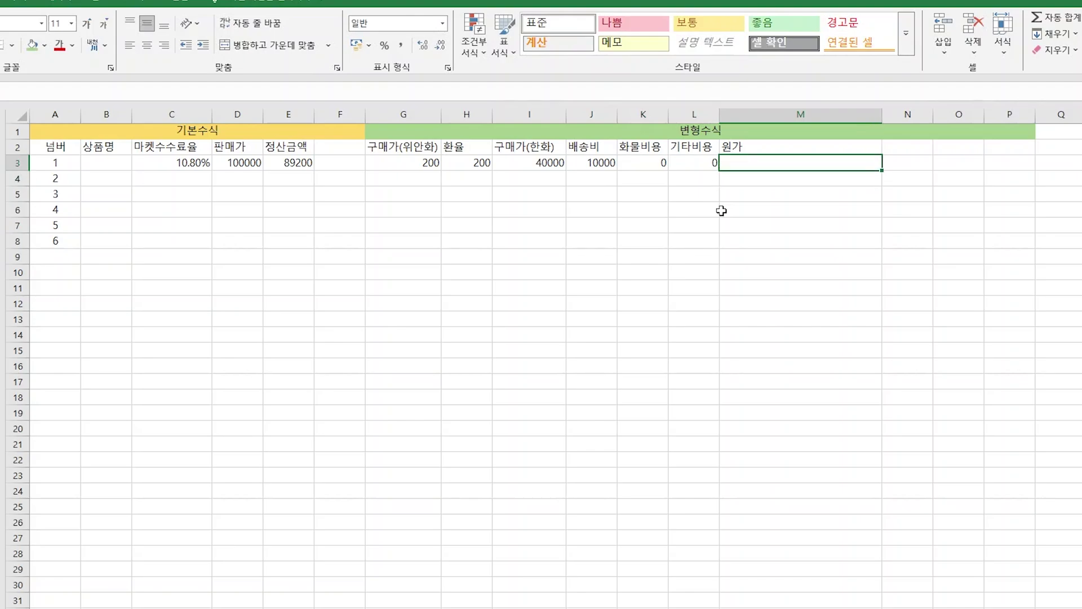
type("=")
left_click(554, 165)
type("+")
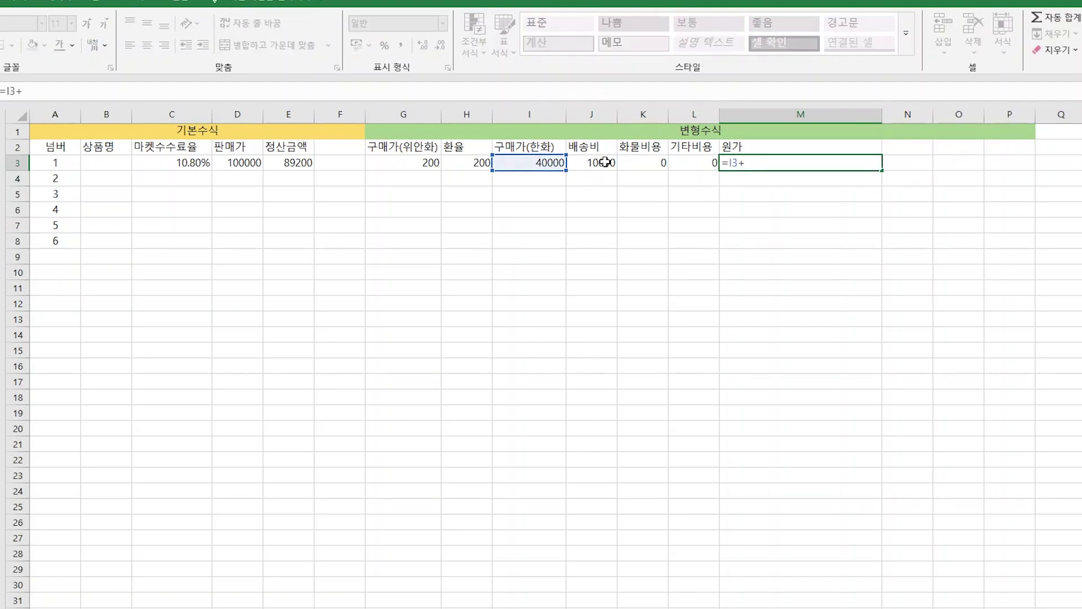
left_click(605, 162)
type("+")
left_click(649, 164)
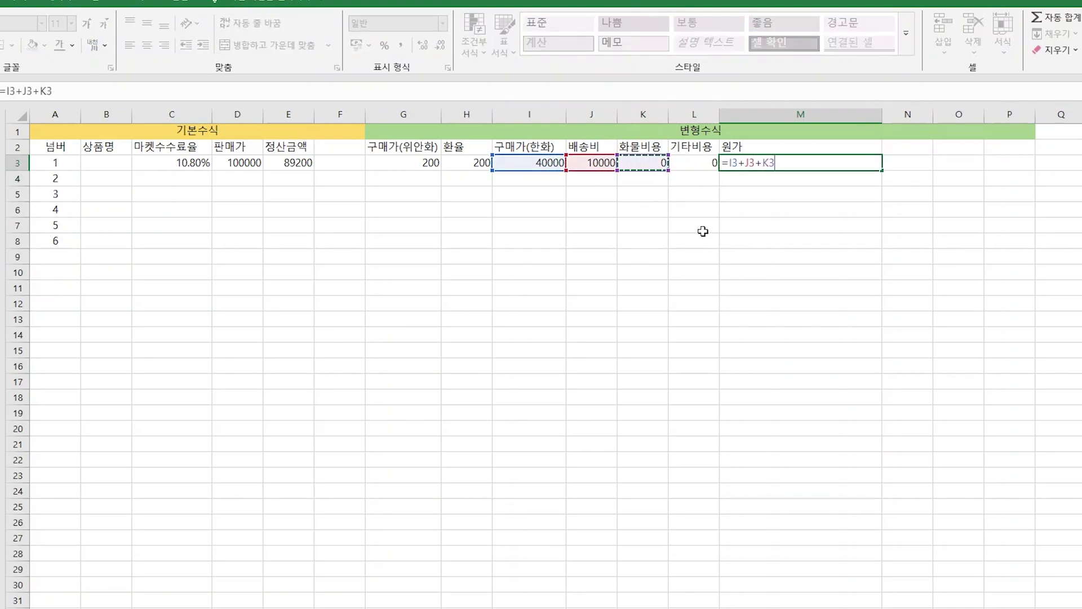
type("+")
left_click(698, 164)
key("Return")
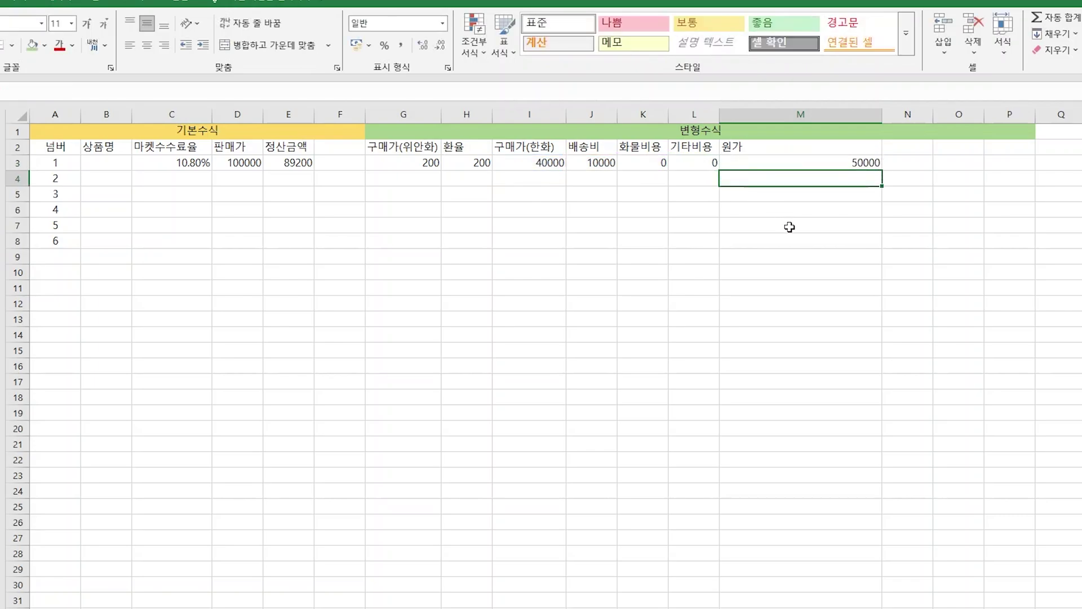
key("Up")
Add the header 최소로아스 in N2 and the formula note 매출/(매출-원가) in the merged cell O2:P2.
left_click(891, 144)
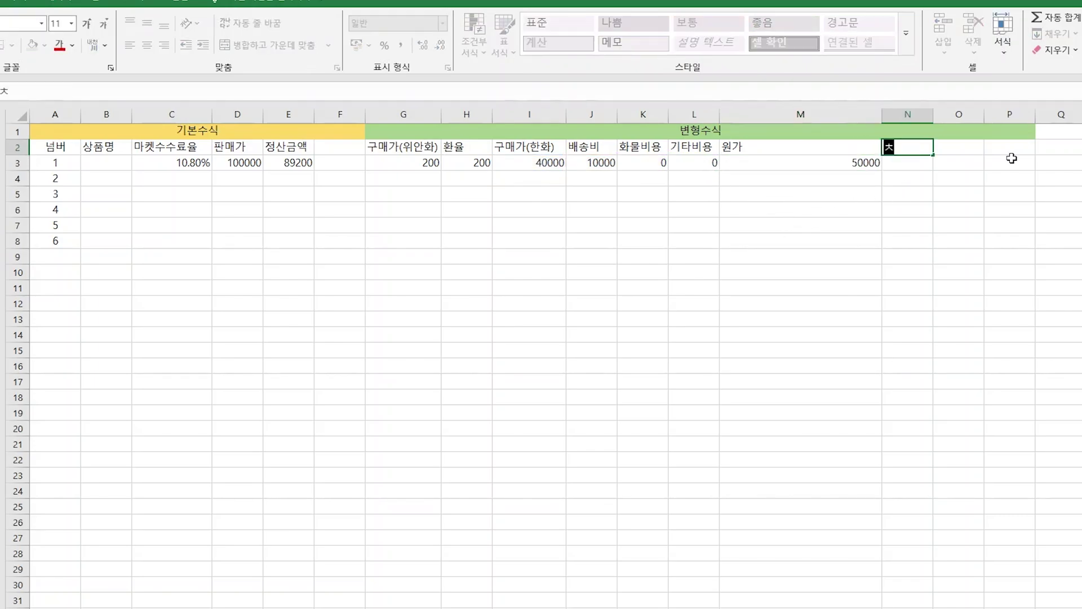
type("최소로아스")
key("Return")
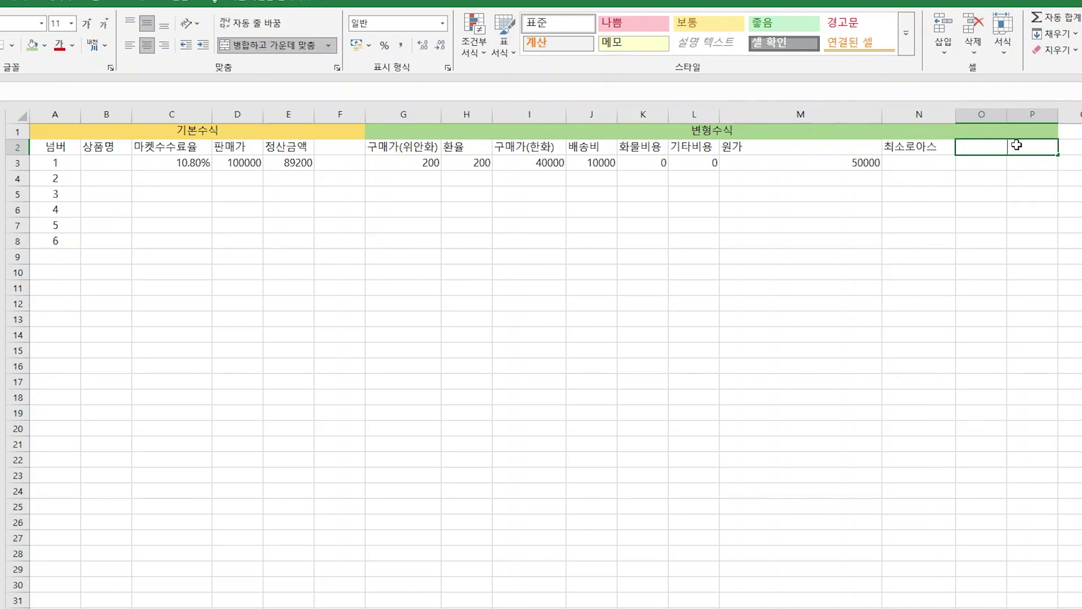
type("매출/매출-원가)(")
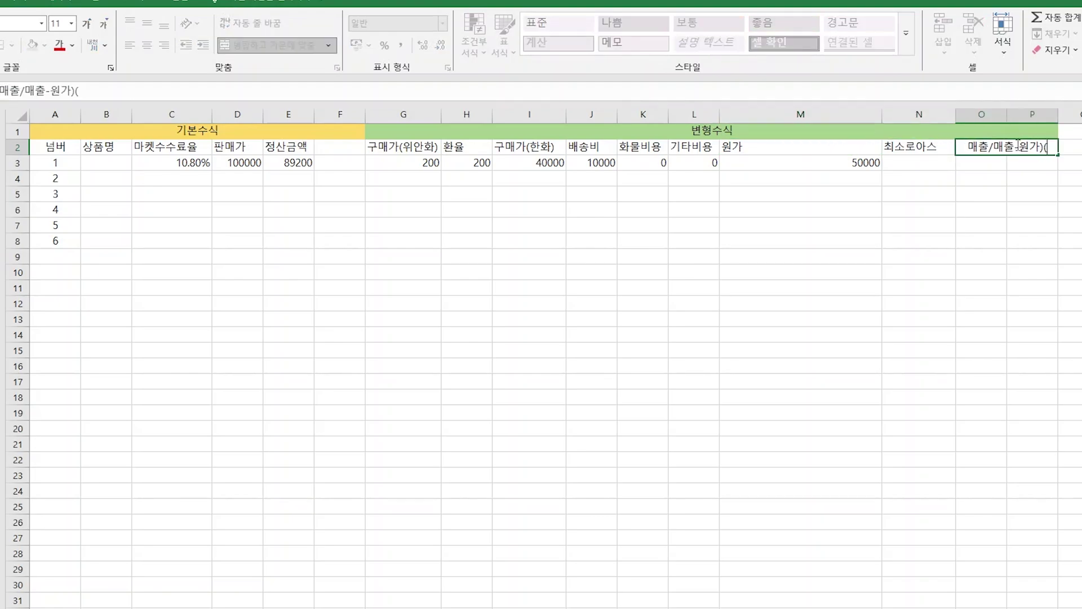
left_click(919, 163)
type("=")
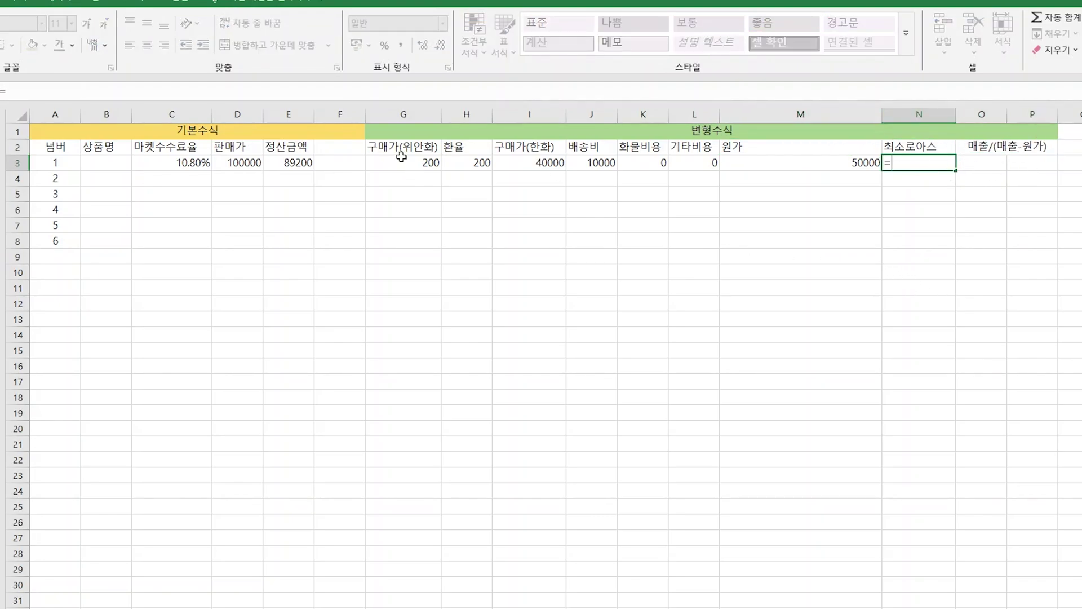
key("Escape")
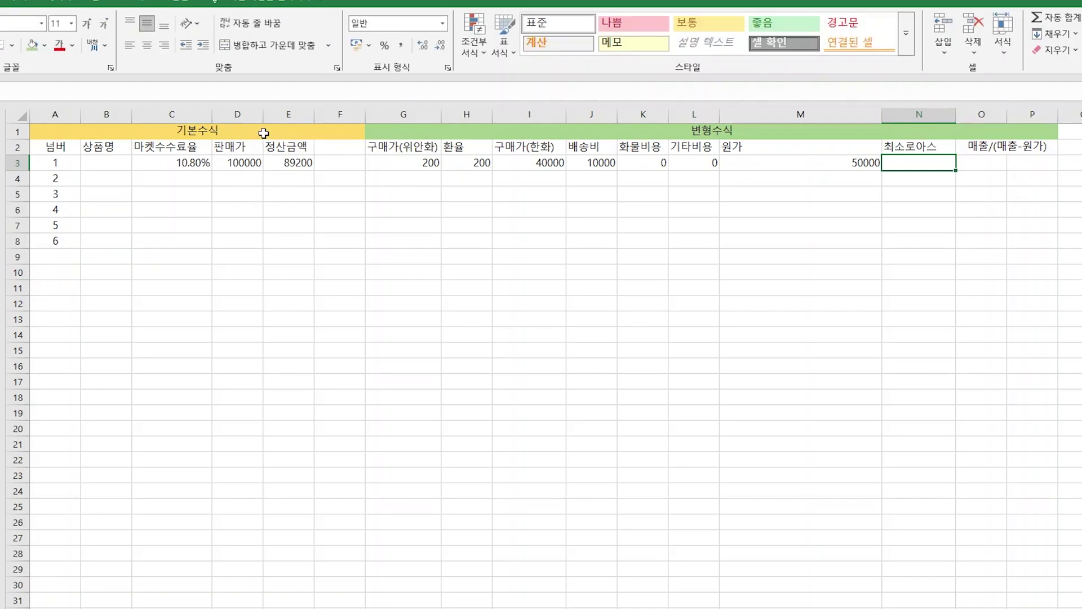
key("Up")
key("Right")
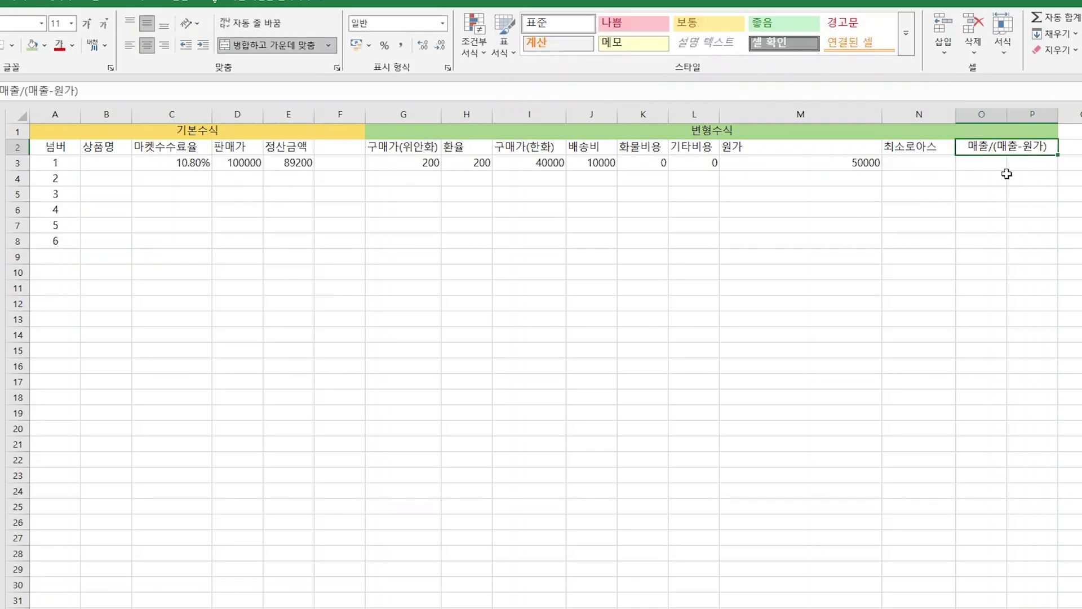
key("Down")
key("Left")
Calculate the minimum ROAS in N3 with the formula =D3/(D3-M3) and format the cell as a percentage.
type("=")
left_click(255, 163)
type("/(")
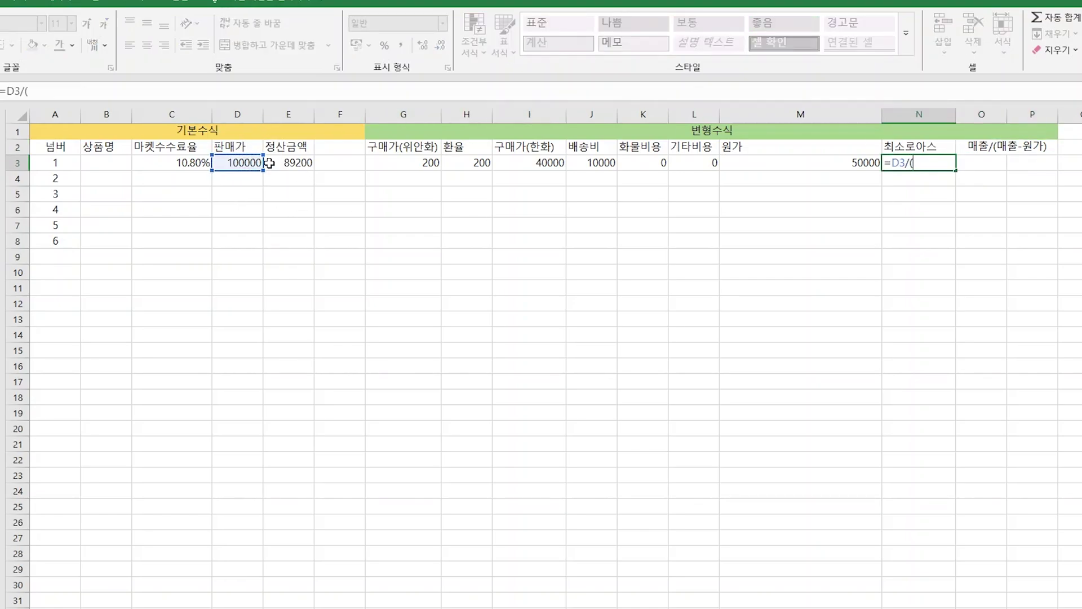
left_click(239, 160)
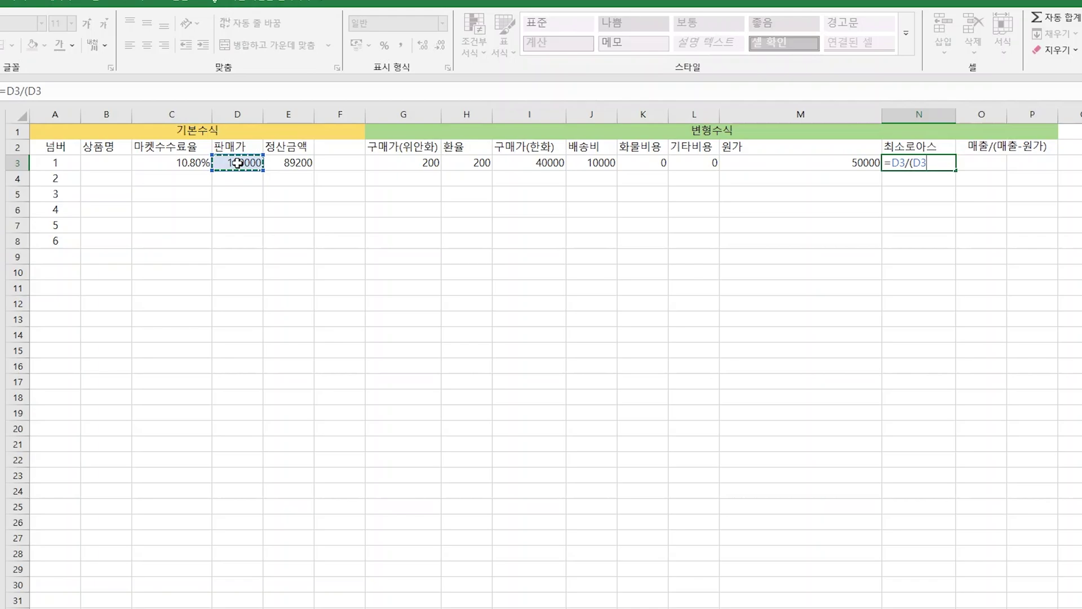
type("-")
left_click(761, 163)
type(")")
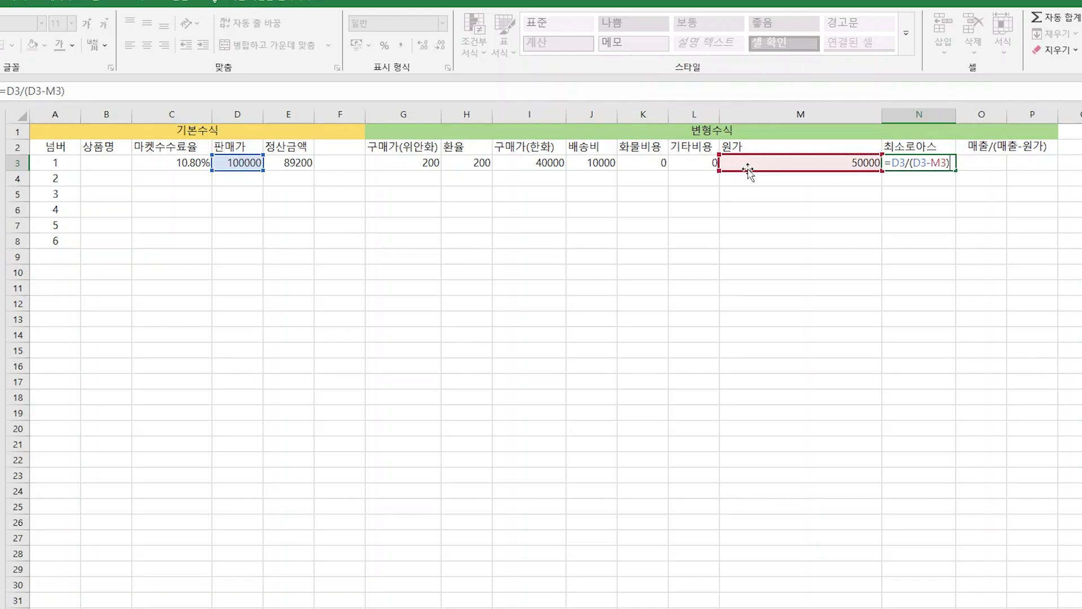
key("ctrl+Return")
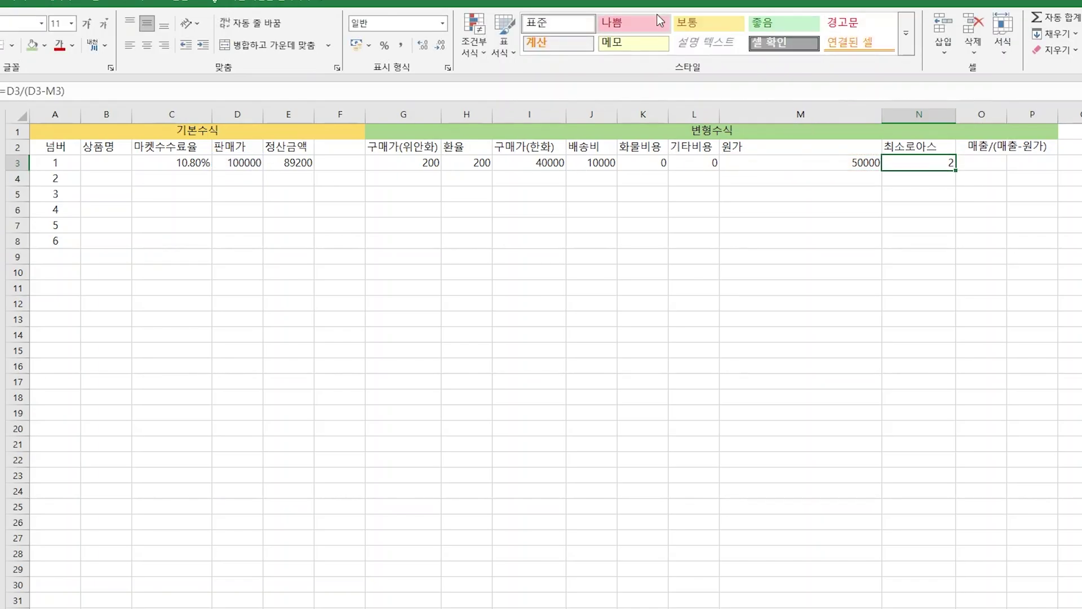
left_click(384, 46)
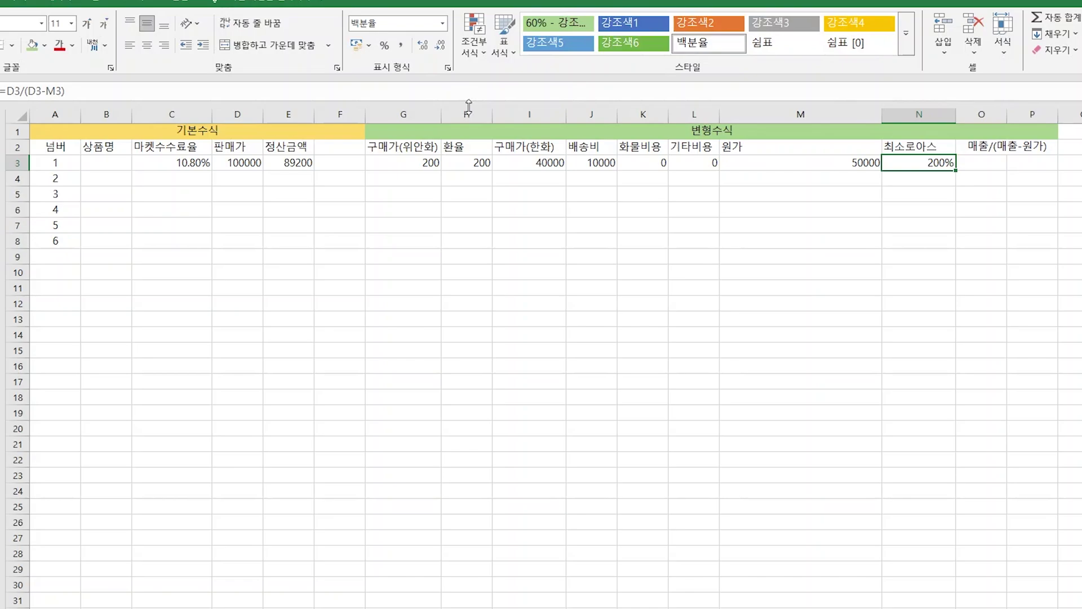
Multiply the minimum ROAS formula in N3 by 1.1.
left_click(942, 195)
left_click(921, 161)
key("F2")
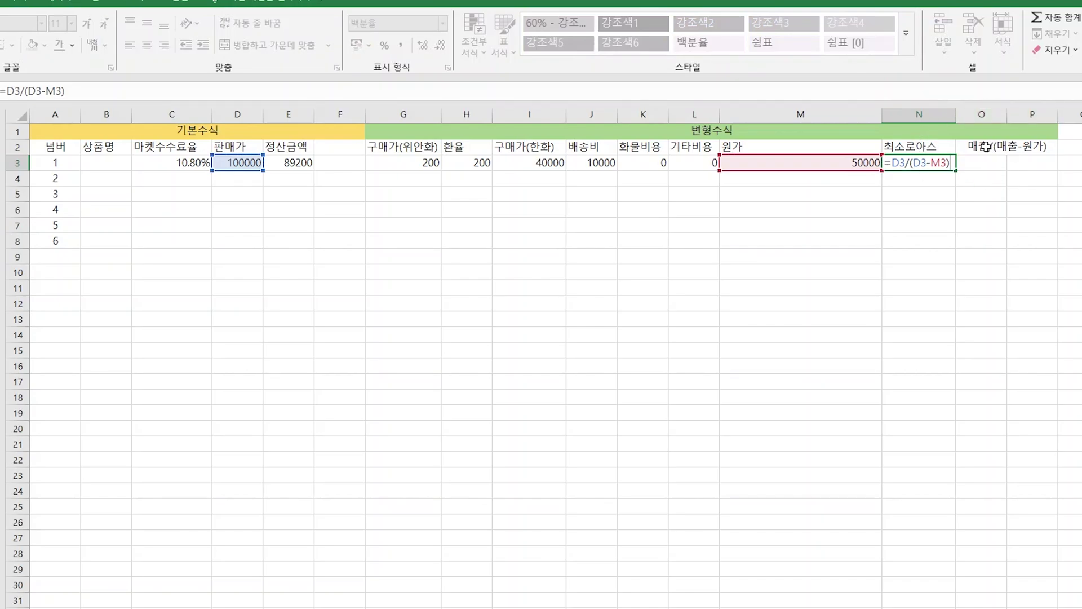
type("*1.1")
key("Return")
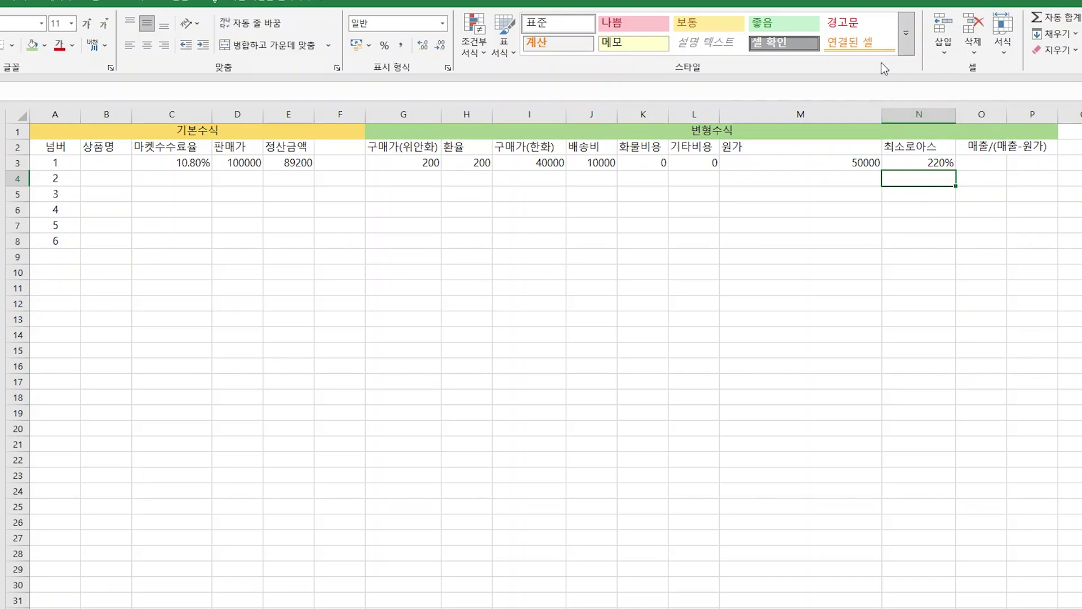
Add the market fee to the cost in M3 by extending its formula with +(D3*C3).
left_click(194, 160)
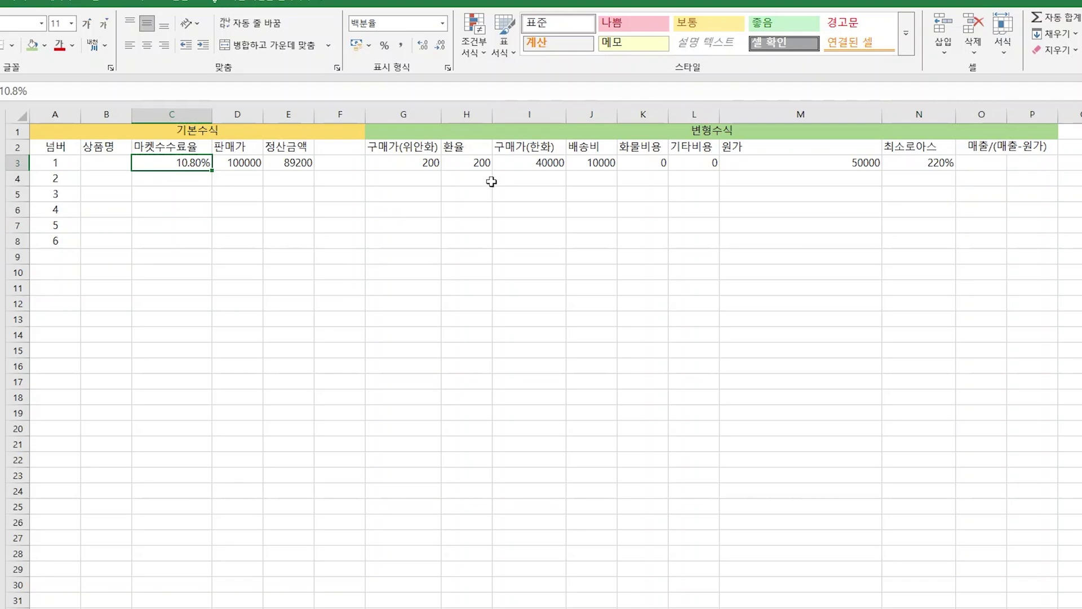
left_click(749, 163)
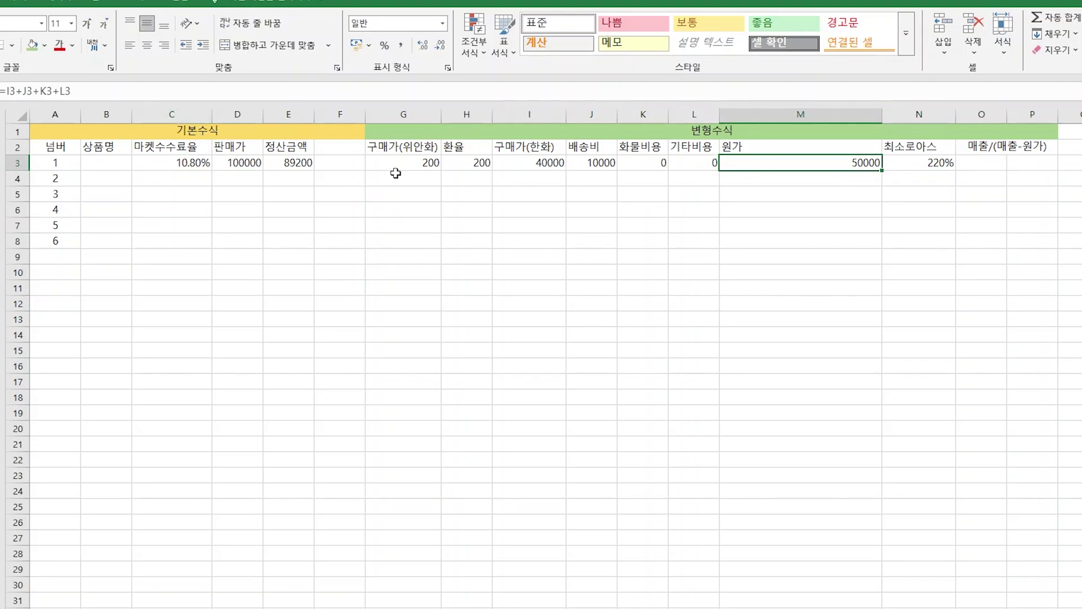
key("F2")
type("+(")
left_click(251, 163)
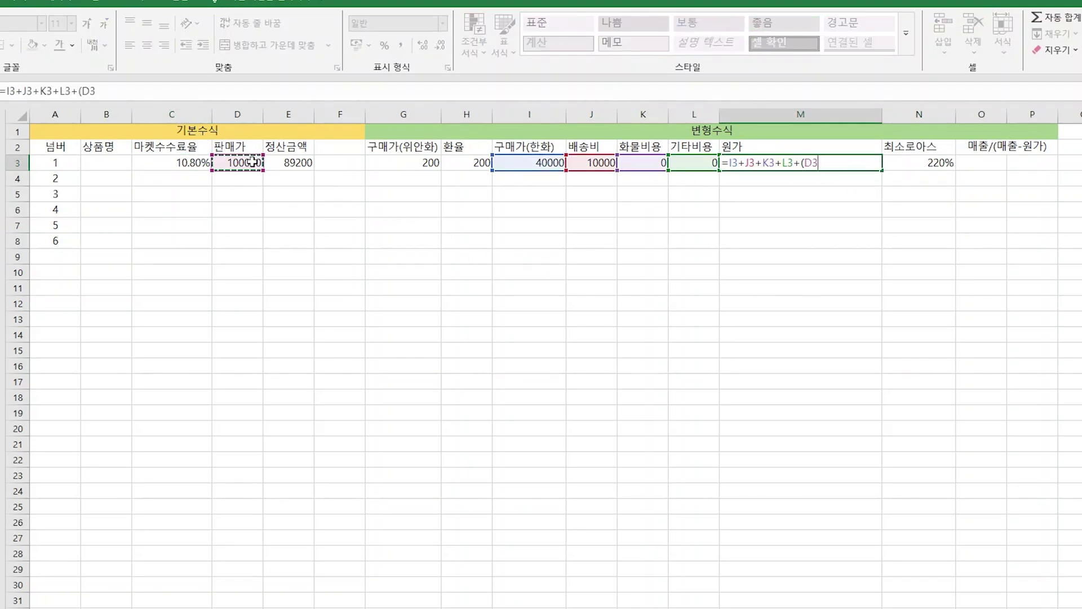
type("*")
left_click(165, 161)
type(")")
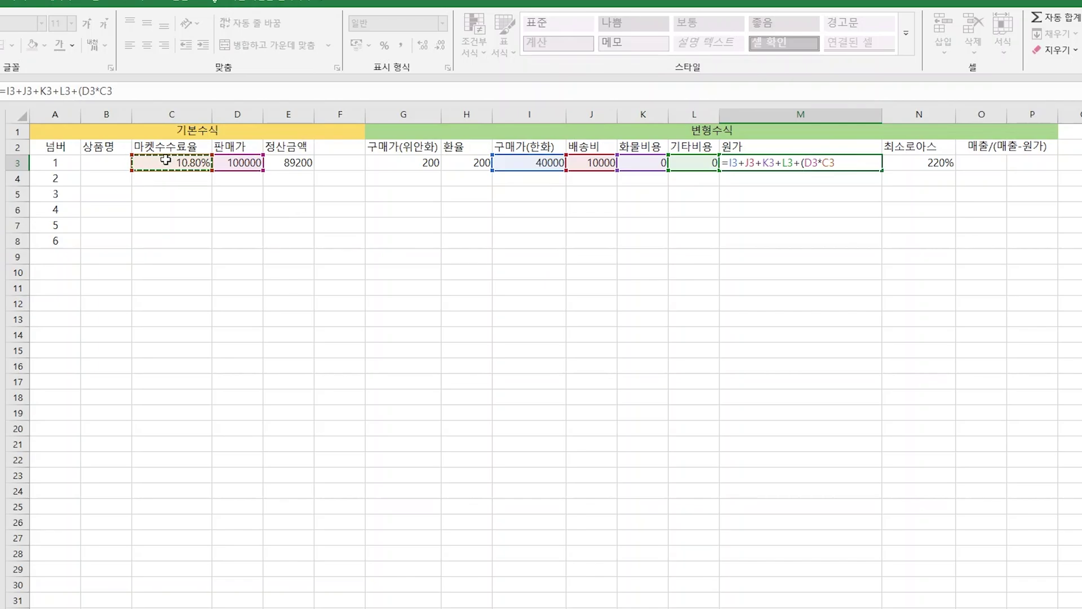
key("ctrl+Return")
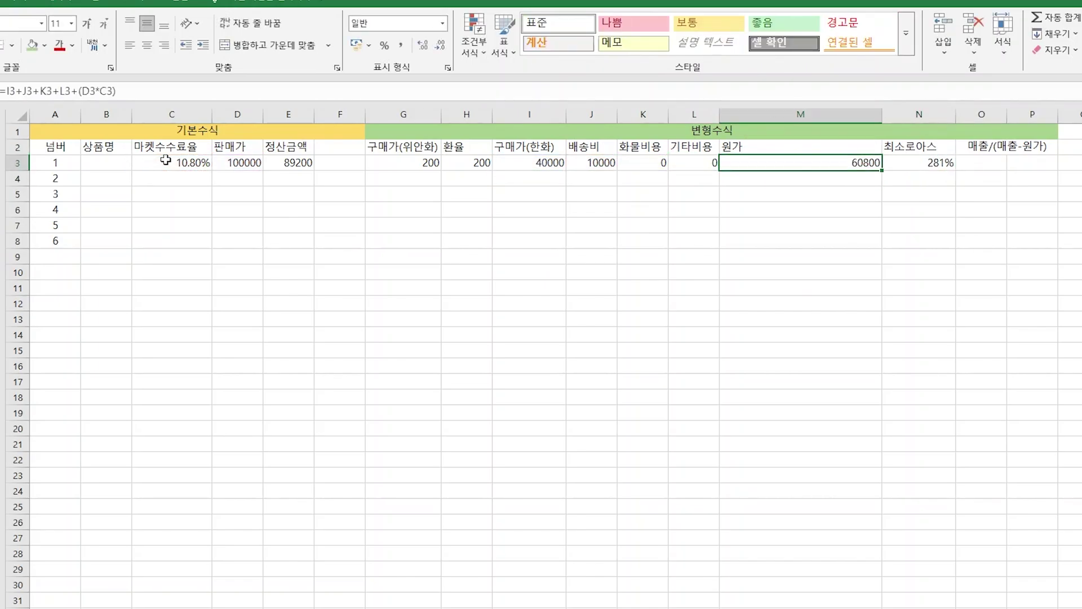
Check the minimum ROAS formula in N3 and review the cost inputs in row 3.
key("Right")
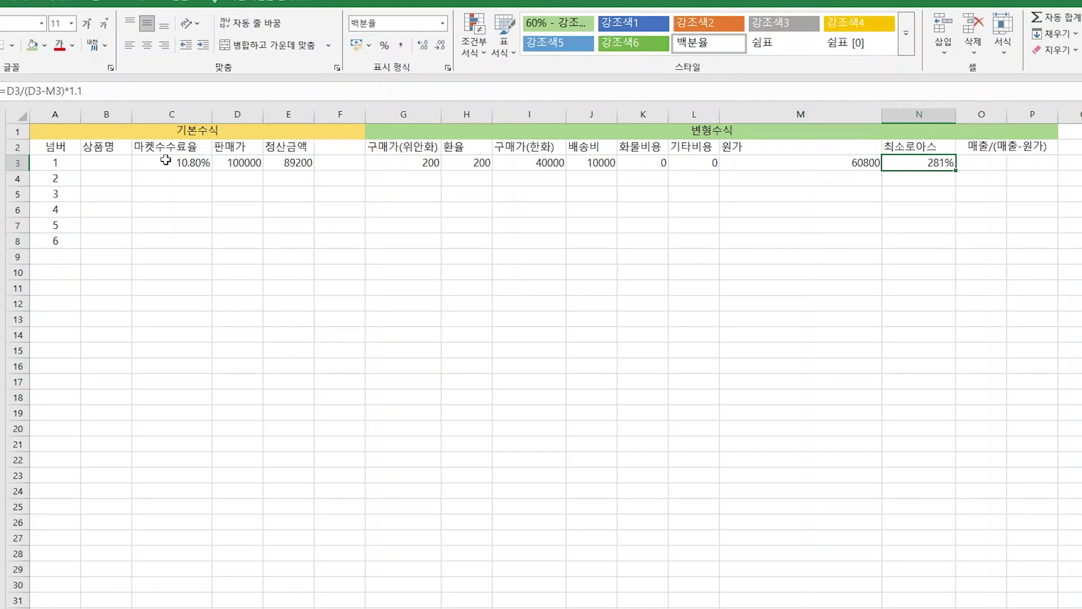
key("Left")
key("Left")
key("Left")
key("Left")
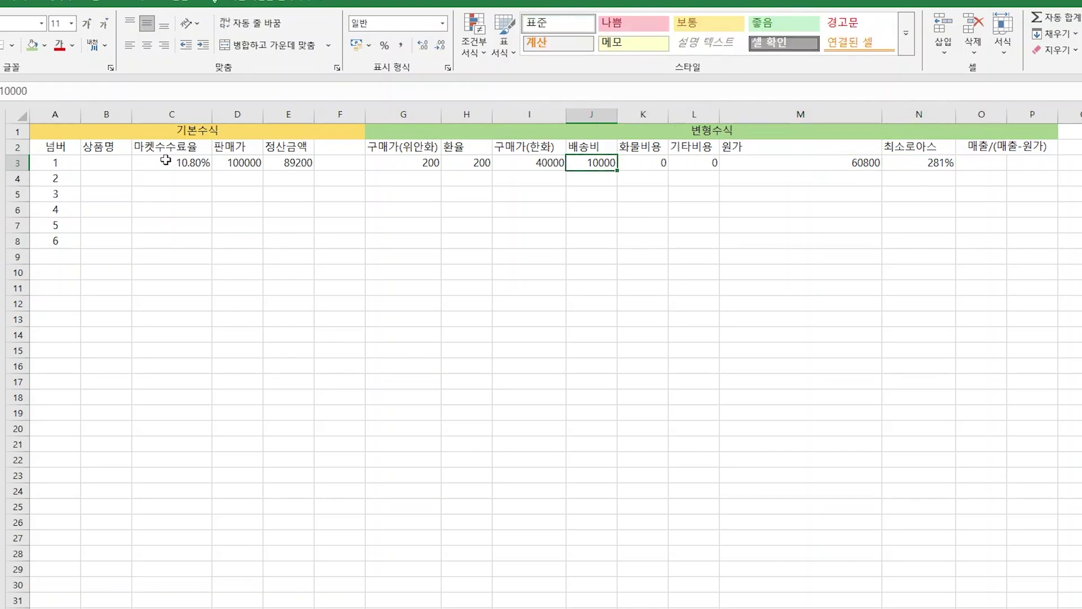
left_click(243, 203)
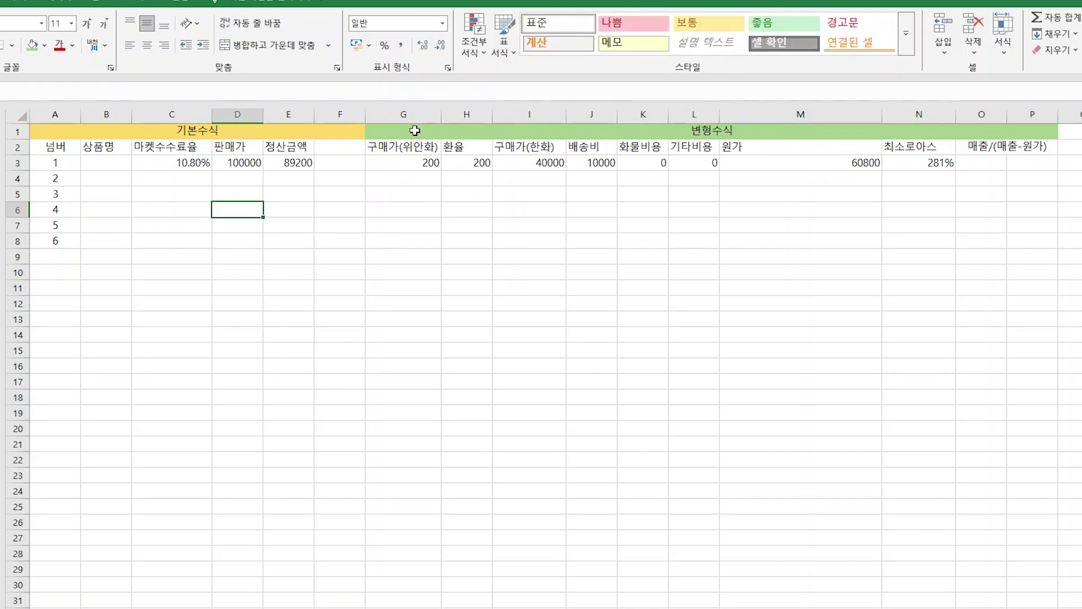
left_click(462, 176)
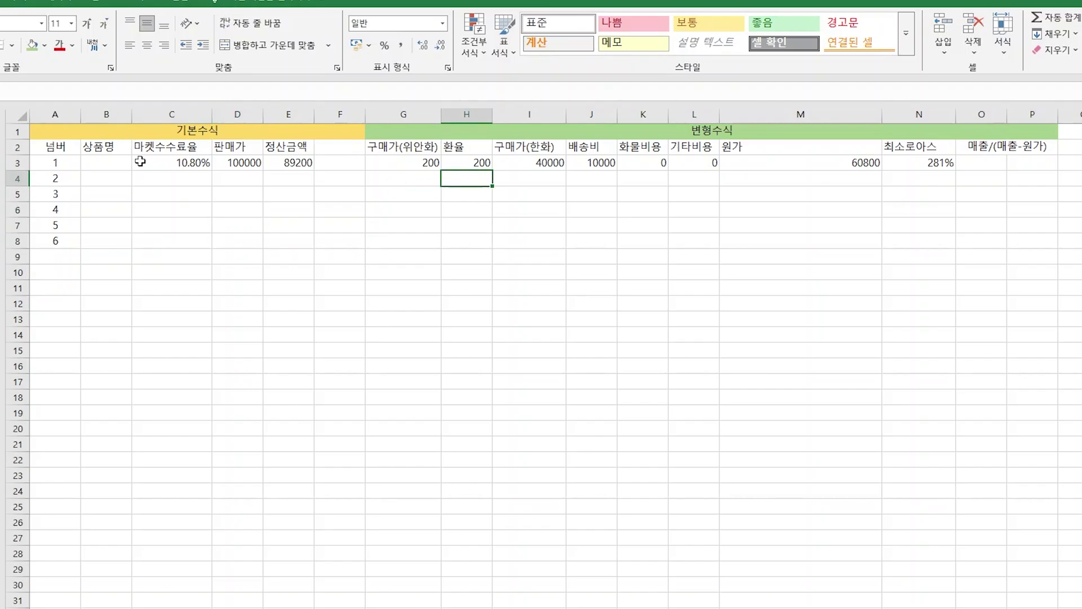
left_click(179, 168)
right_click(19, 149)
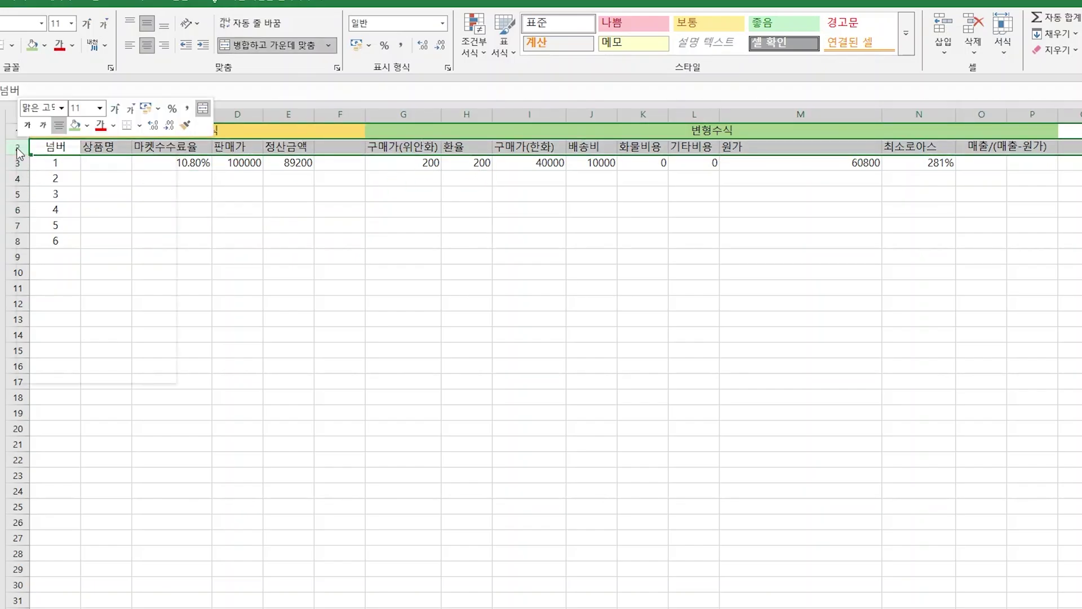
left_click(56, 260)
left_click(258, 212)
left_click(237, 148)
key("ctrl+z")
Insert a new column before 마켓수수료율 and give it the header 마켓 in C2.
right_click(156, 114)
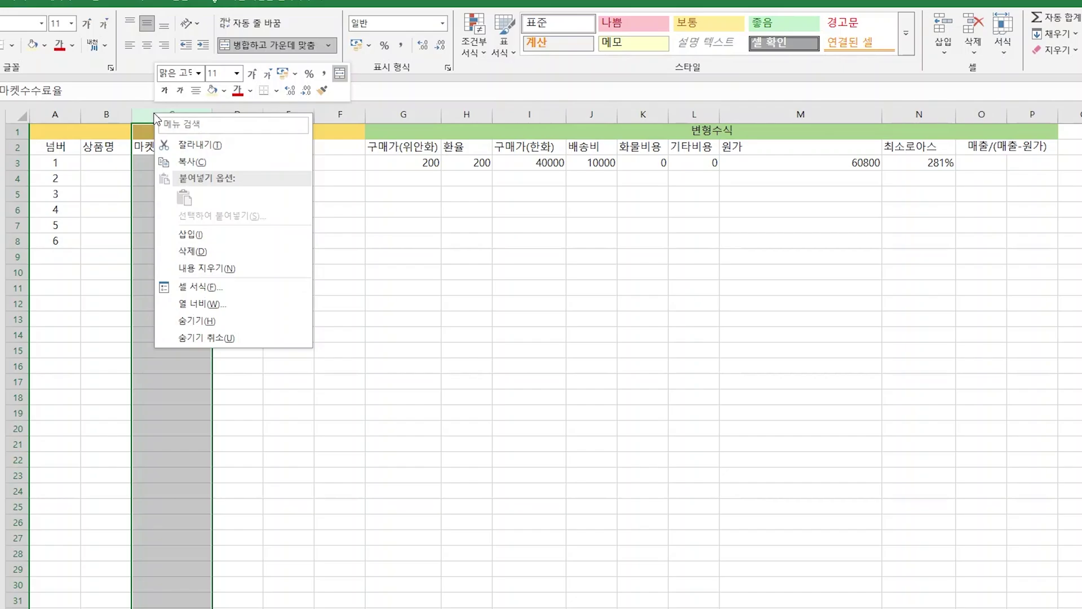
left_click(212, 243)
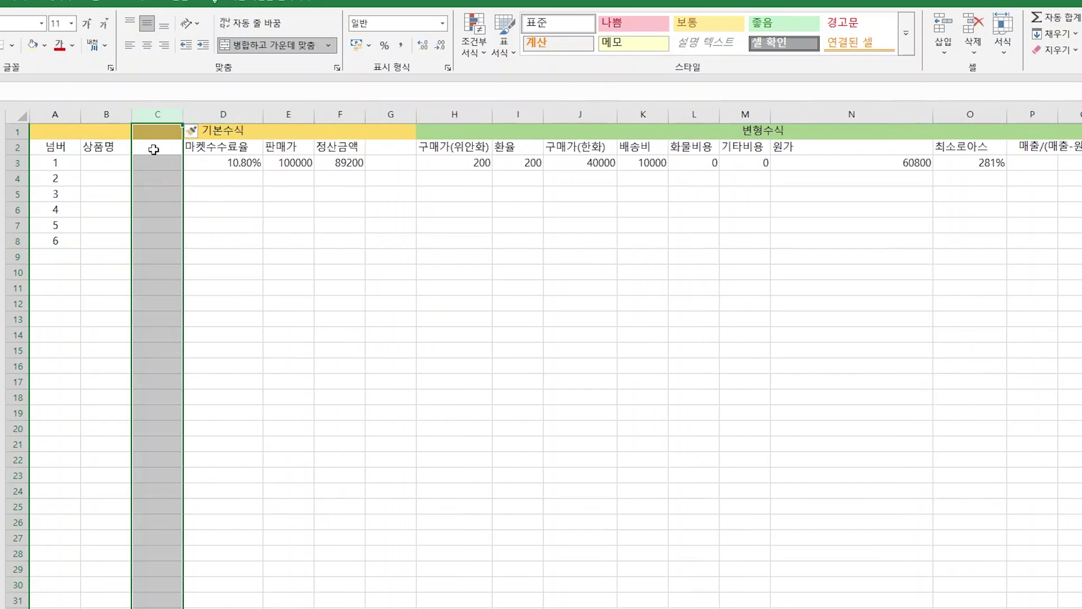
left_click(157, 149)
type("마켓")
key("Return")
Enter the market names 쿠팡 in C3 and 스마트스토어 in C4.
type("쿠팡")
key("Return")
type("스마트스토어")
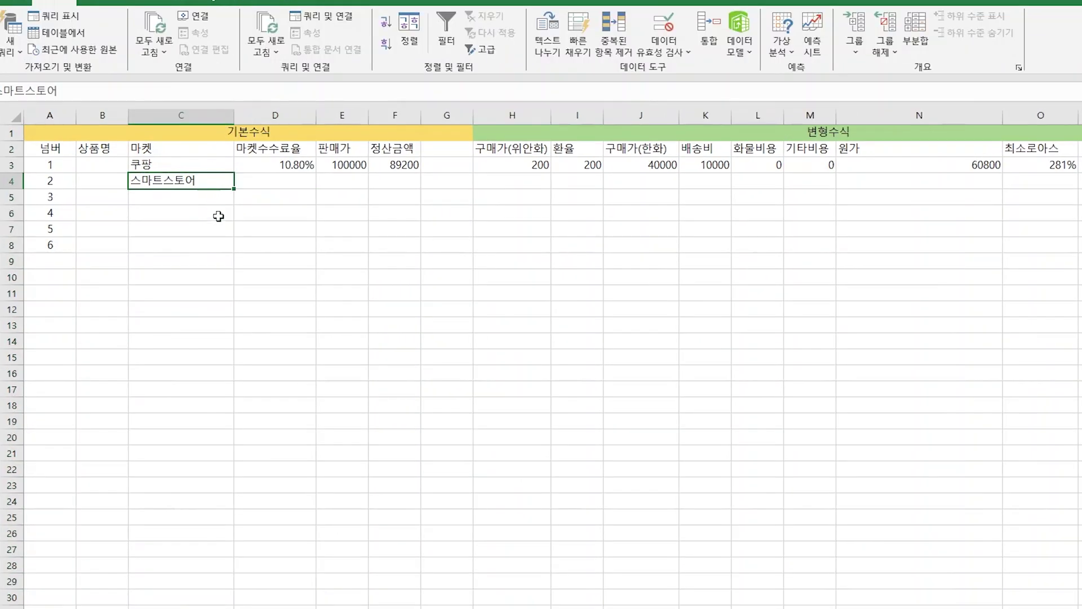
left_click(256, 208)
Enter 6% as the market fee rate for 스마트스토어 in D4.
left_click(276, 183)
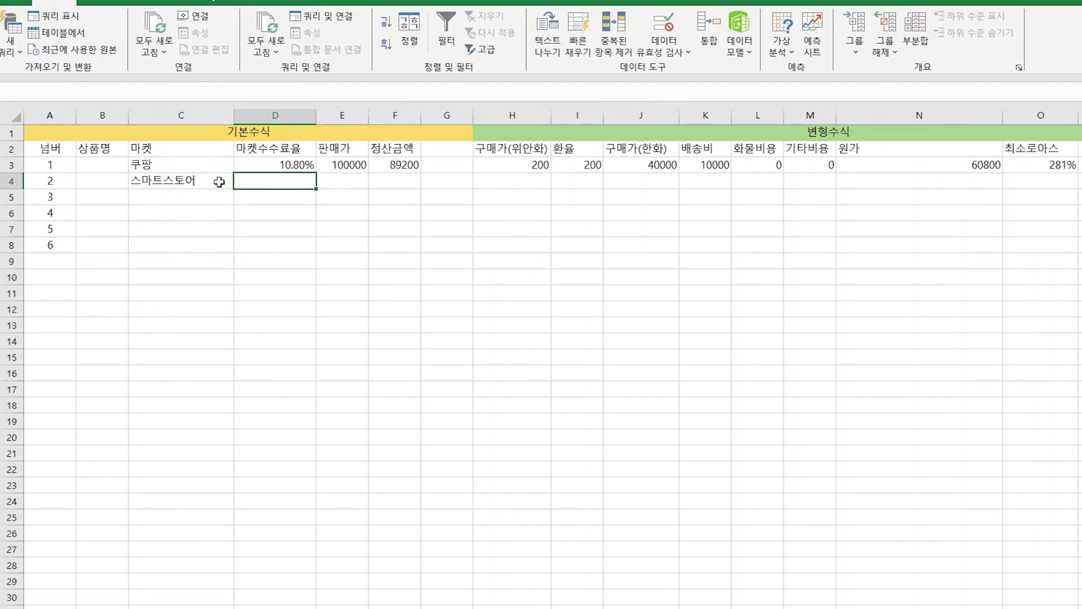
left_click(158, 169)
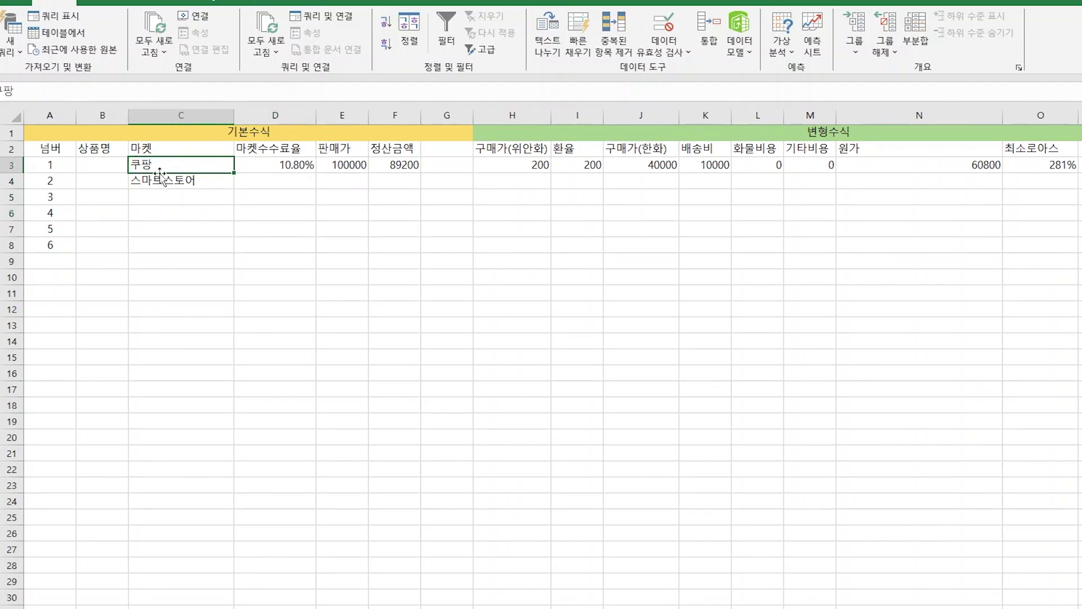
left_click(294, 164)
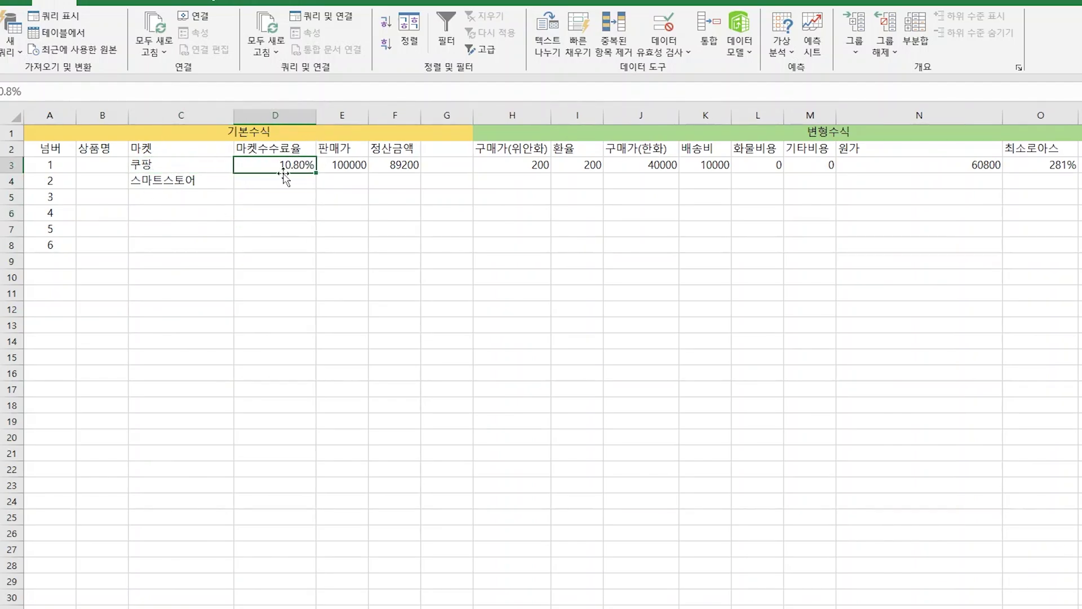
left_click(217, 180)
left_click(286, 185)
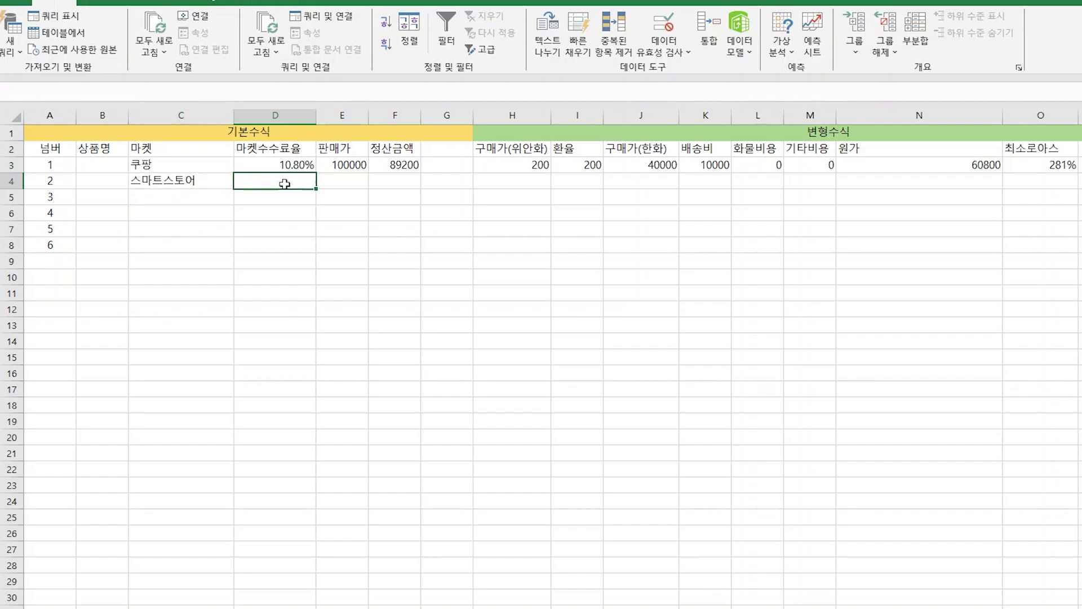
type("6%")
key("Return")
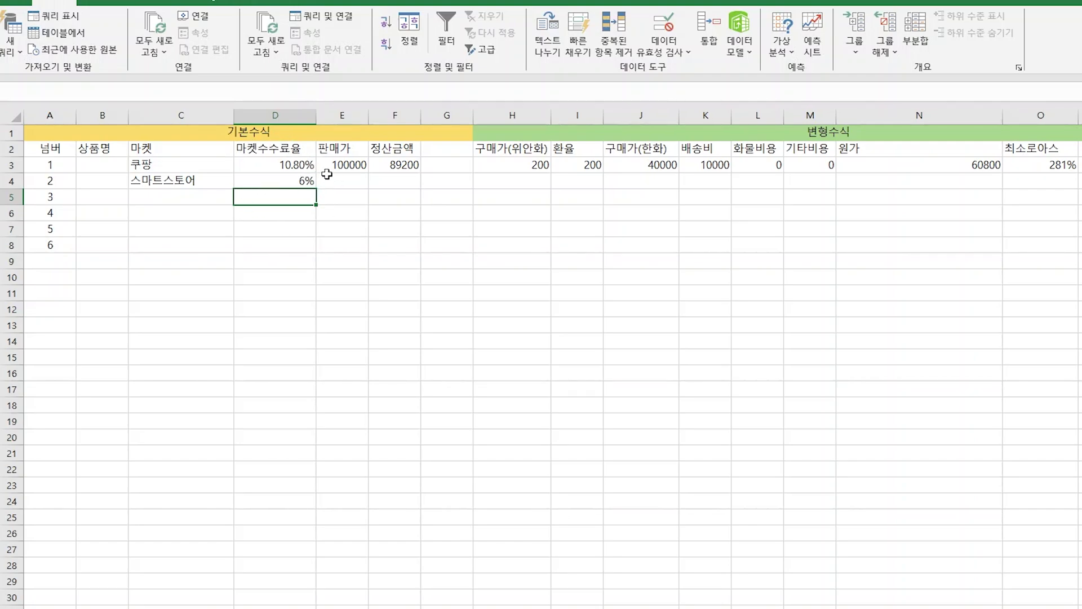
Compare the market fee rates of 쿠팡 and 스마트스토어 in rows 3 and 4.
left_click(305, 166)
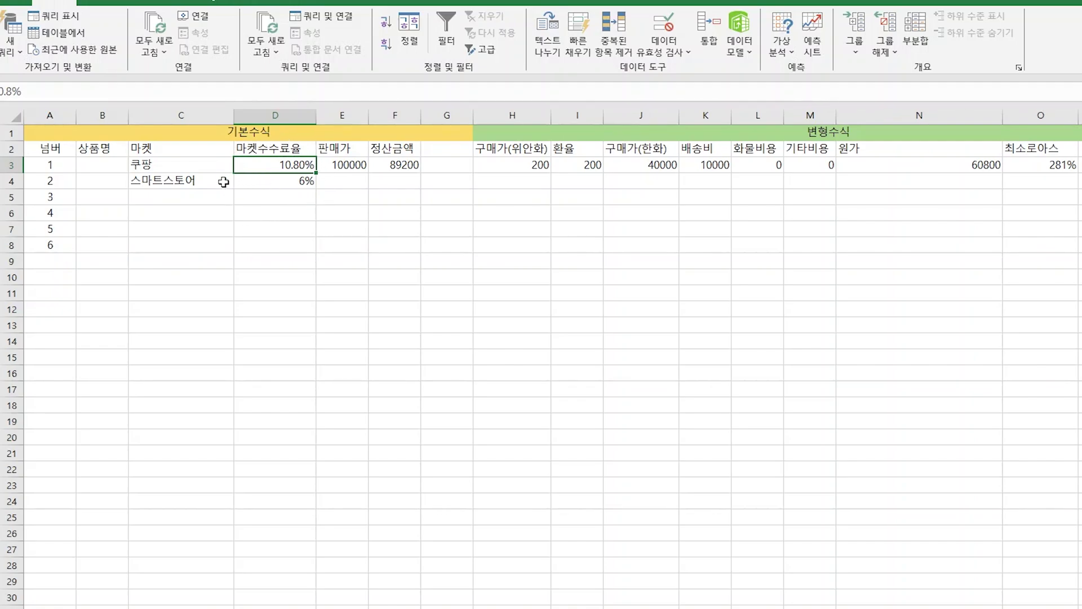
left_click(279, 186)
left_click(198, 213)
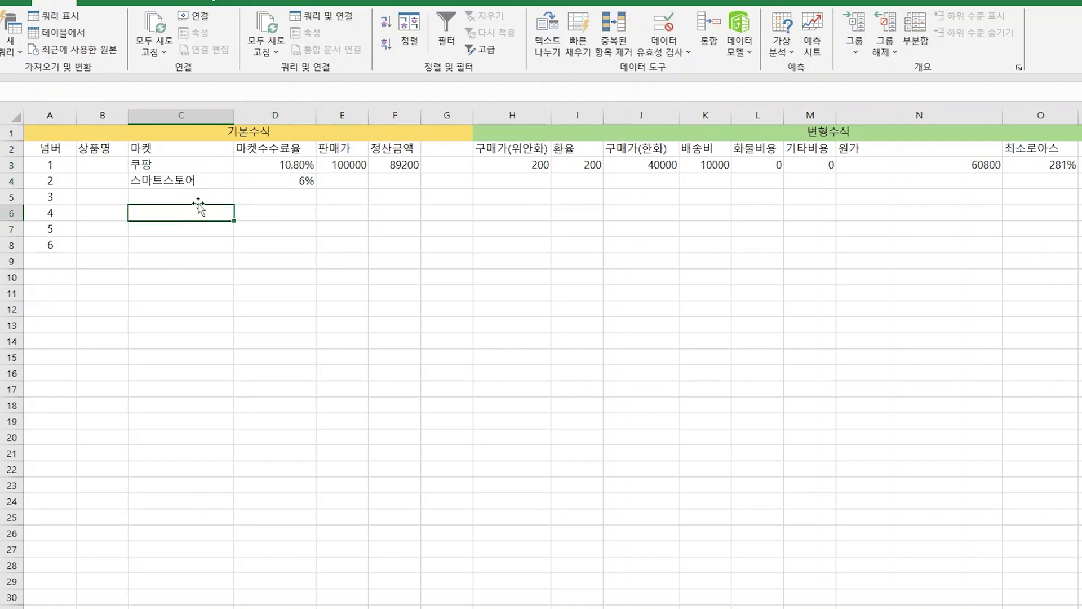
left_click(190, 169)
left_click(186, 182)
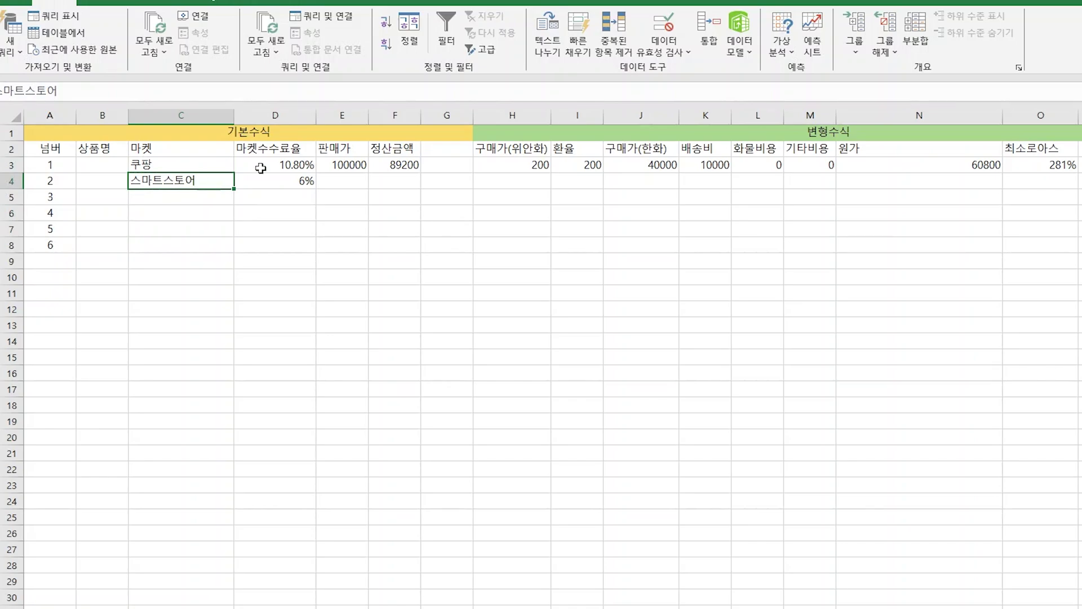
left_click(276, 165)
left_click(278, 182)
left_click(285, 167)
left_click(295, 178)
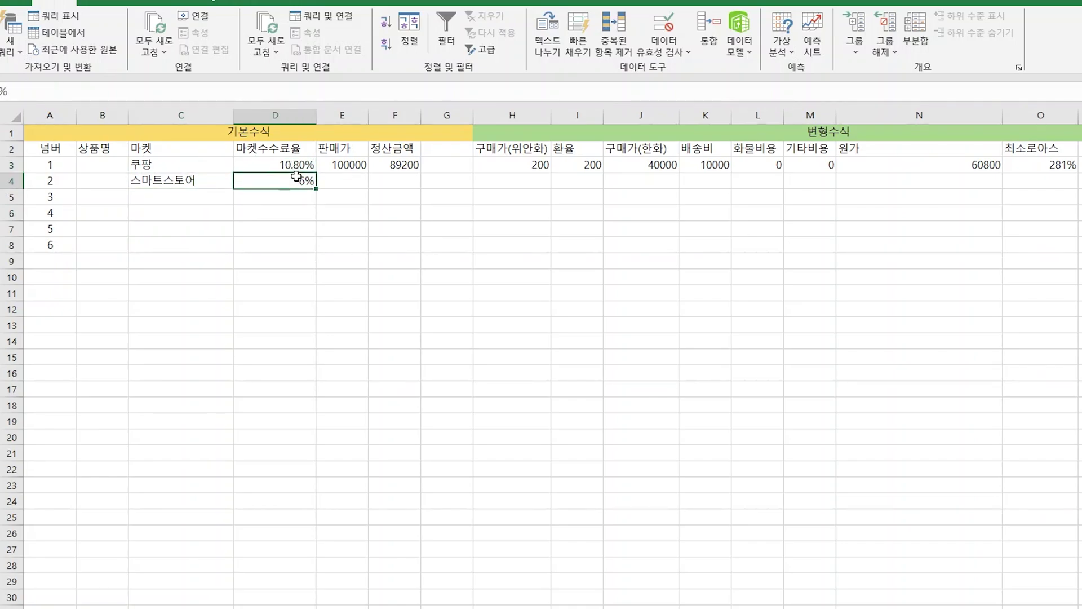
left_click(298, 165)
left_click(301, 186)
left_click(299, 167)
left_click(301, 194)
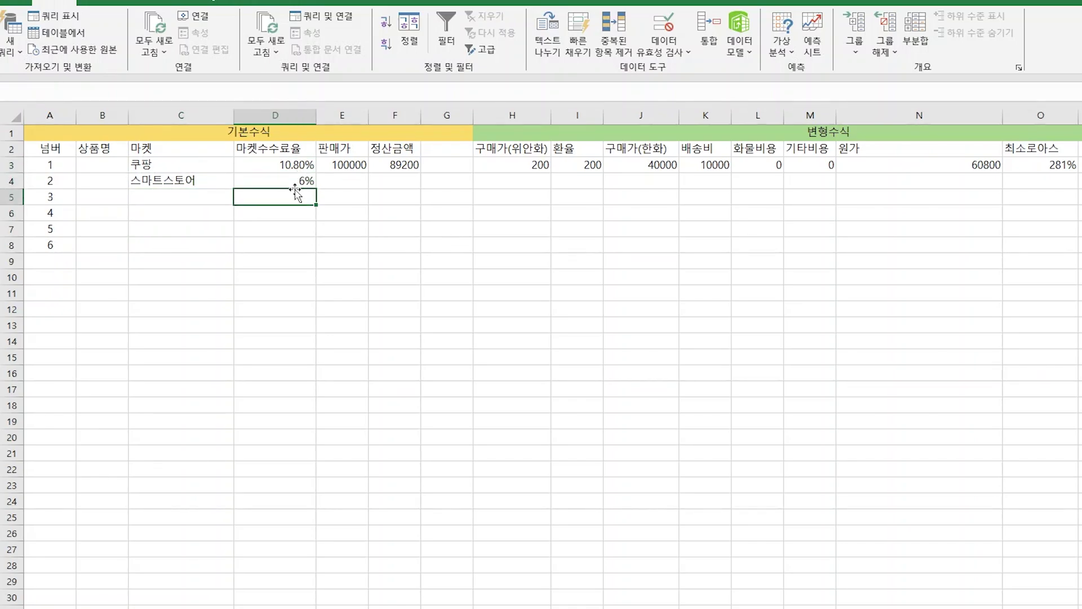
left_click(297, 169)
left_click(296, 182)
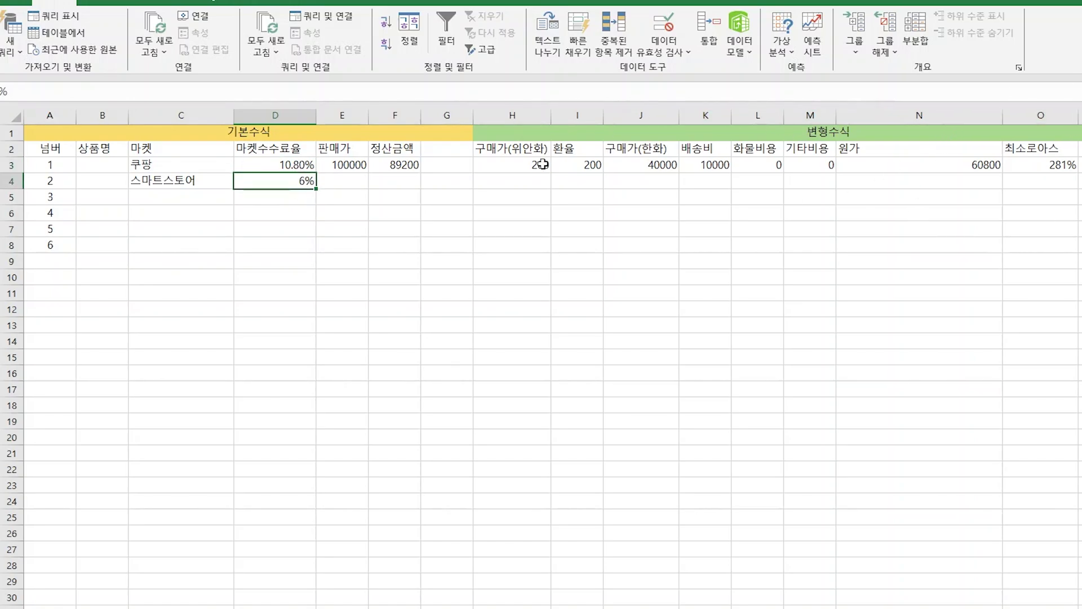
Delete the empty column G between 정산금액 and 구매가(위안화).
right_click(447, 115)
left_click(499, 262)
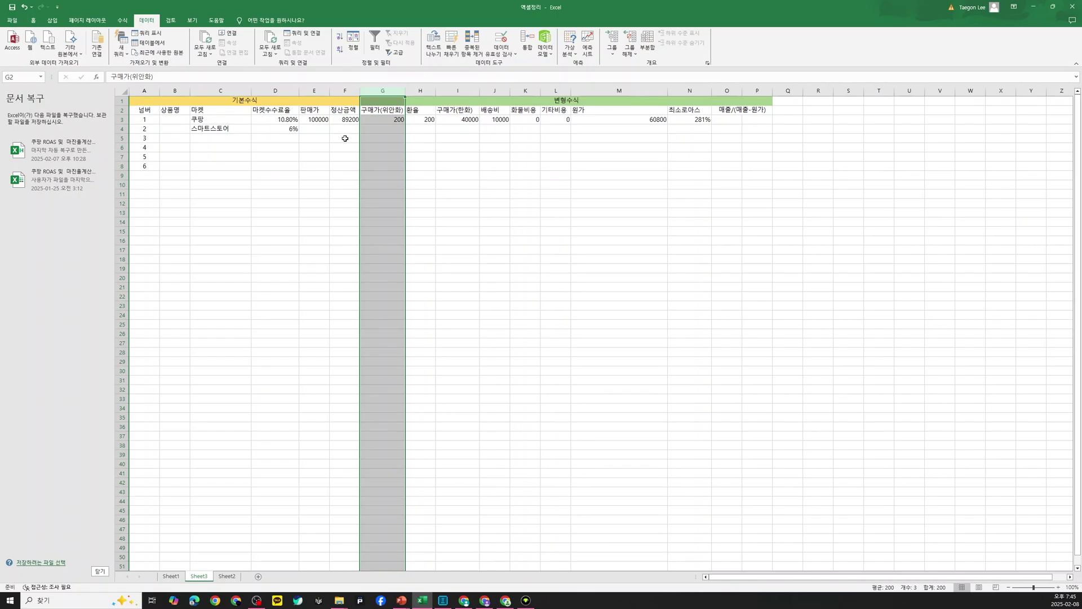
left_click(282, 147)
left_click_drag(236, 102, 602, 123)
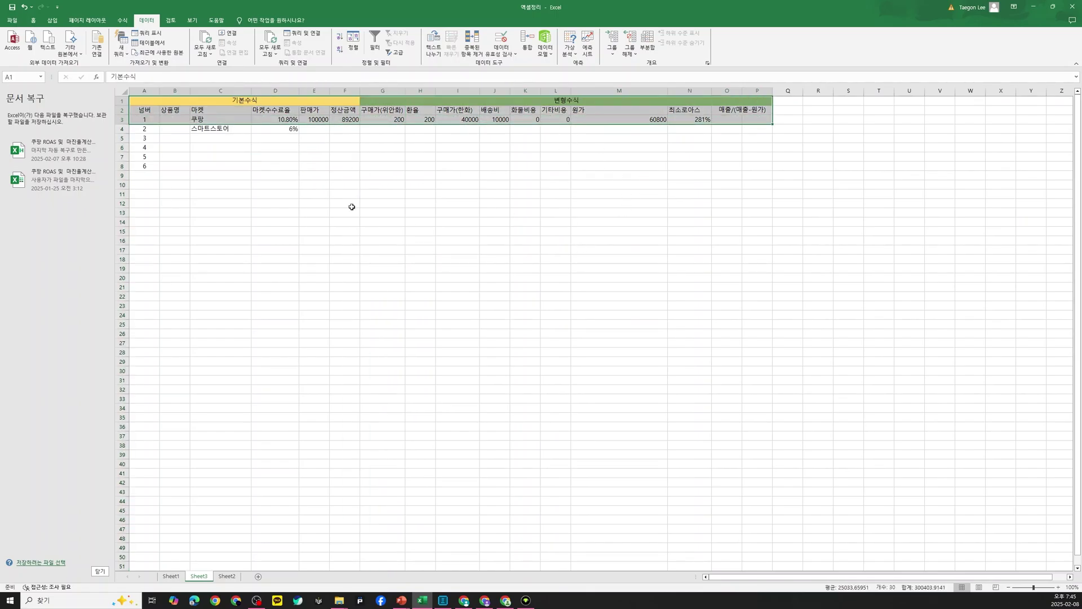
left_click(556, 231)
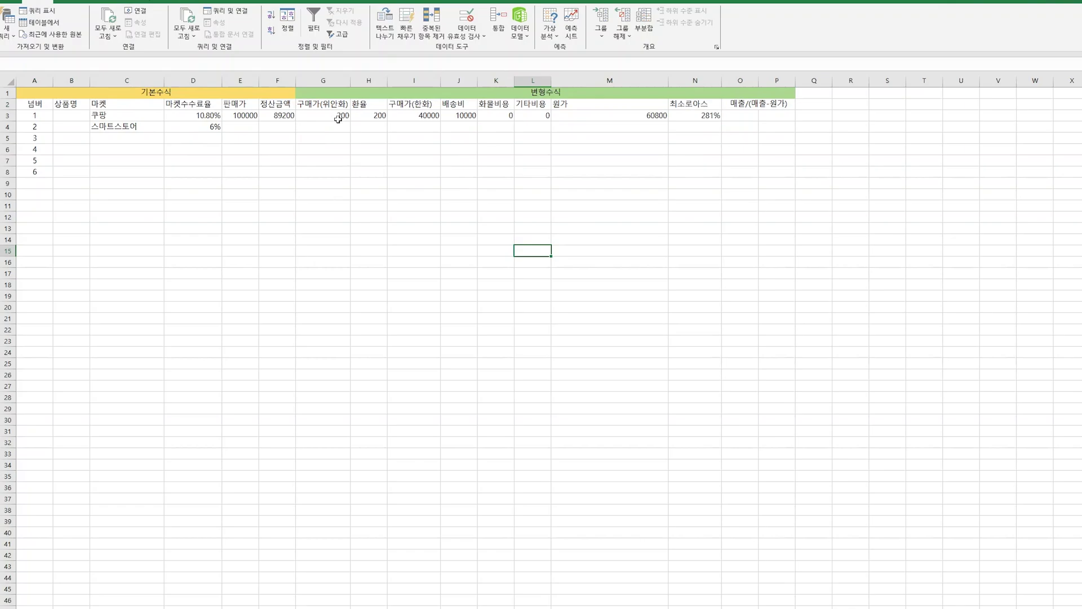
Copy the merged 변형수식 header from G1:P1 to row 6, starting at G6.
left_click(332, 94)
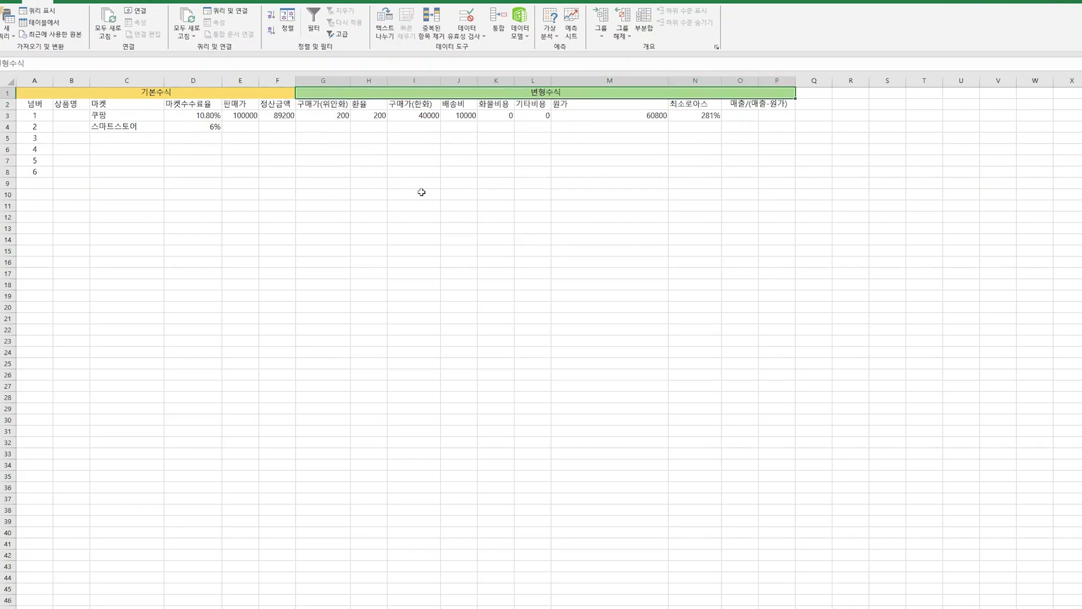
key("ctrl+c")
left_click(327, 149)
key("ctrl+v")
left_click(491, 162)
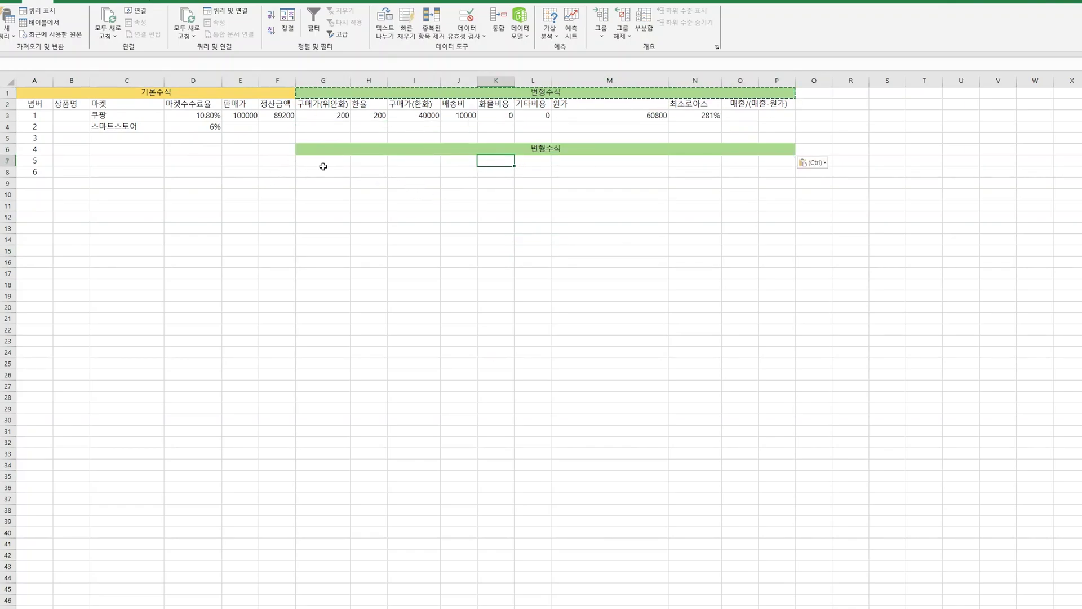
left_click(58, 92)
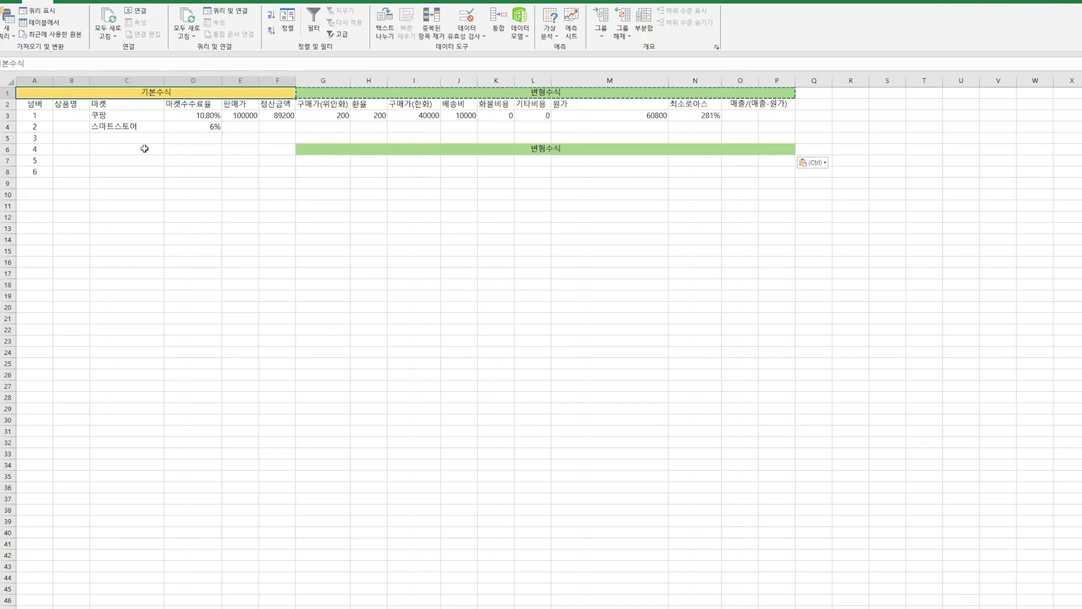
left_click(85, 127)
left_click(33, 104)
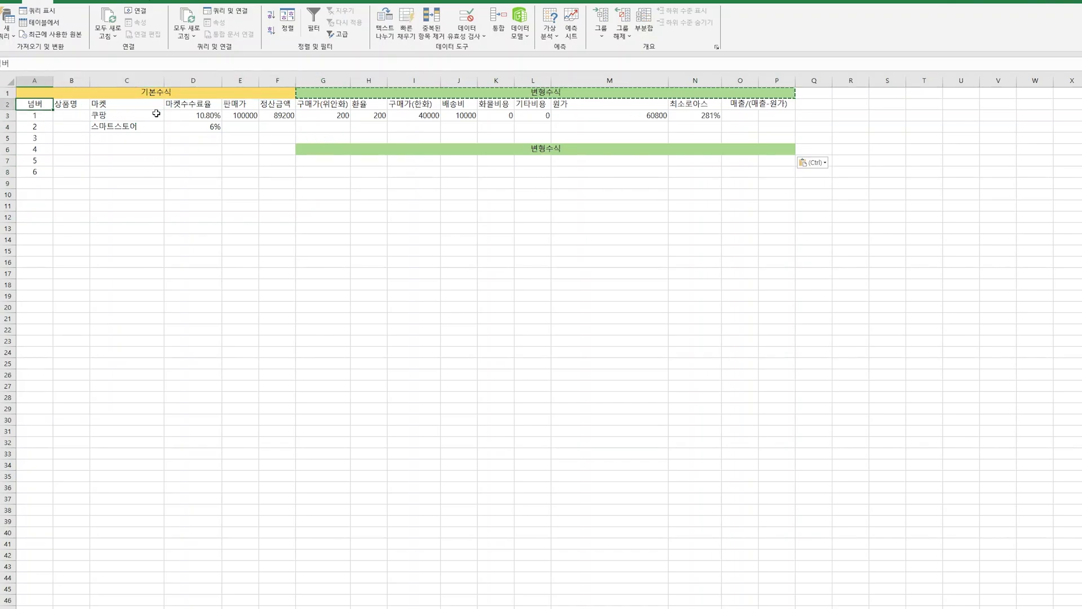
left_click(241, 105)
left_click(200, 106)
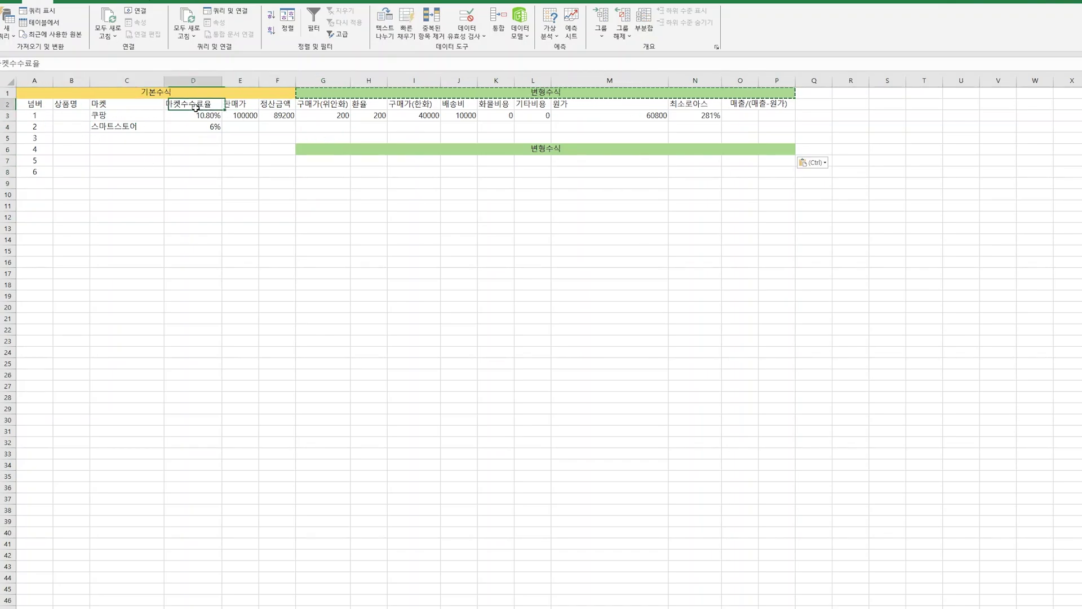
left_click(287, 106)
Merge and centre G7:P7, fill it light yellow and title it 국내수식.
left_click(308, 160)
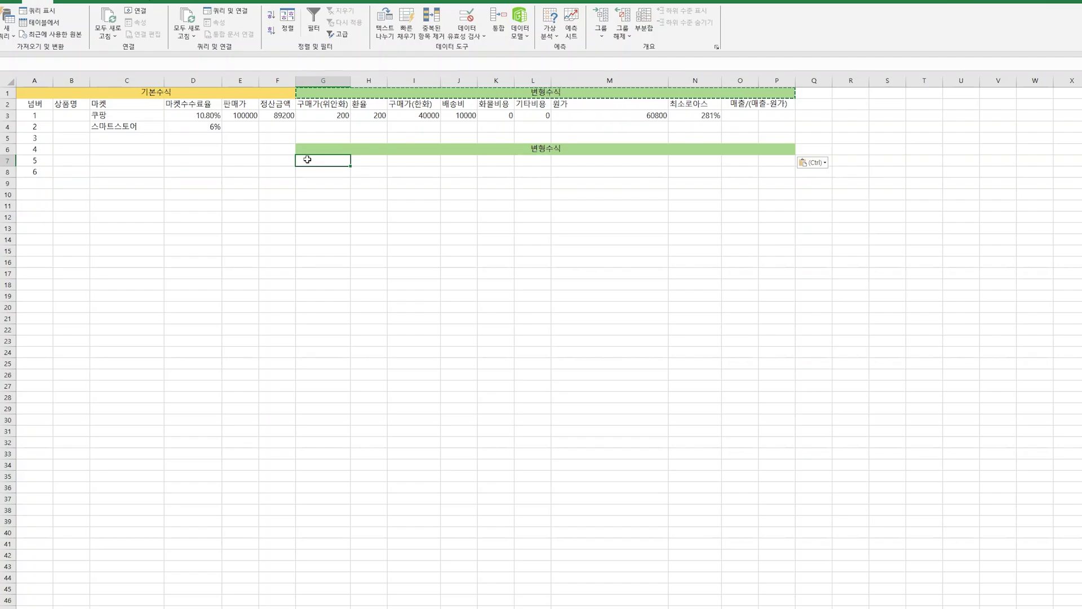
left_click(773, 167, "shift")
key("alt+h")
type("mc국내수식")
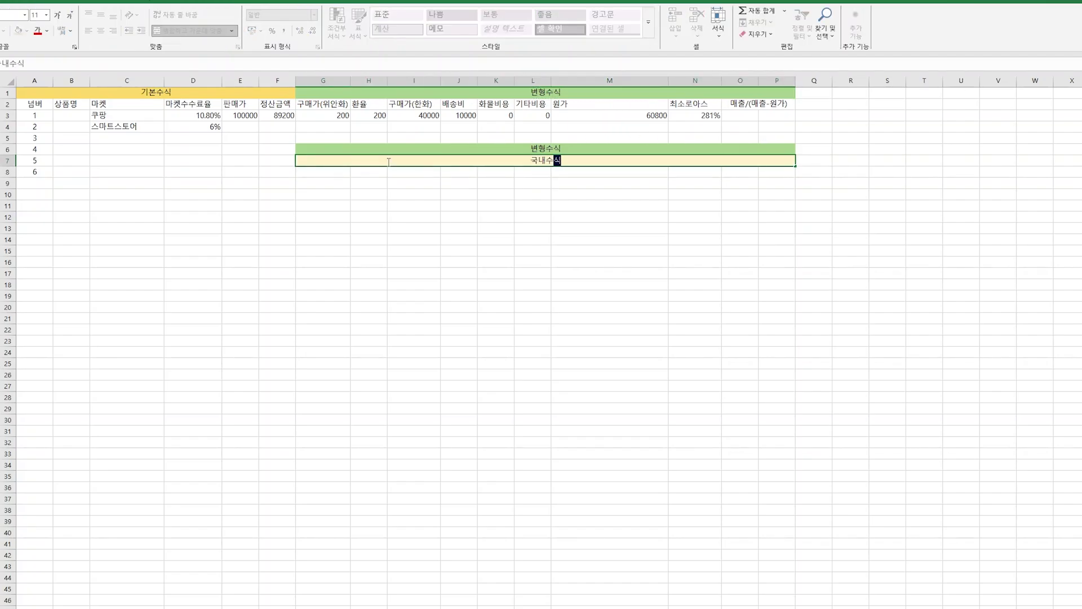
key("Return")
Copy the merged 국내수식 title to the adjacent cells of row 7, starting at Q7.
left_click(388, 161)
key("ctrl+c")
key("Right")
key("ctrl+v")
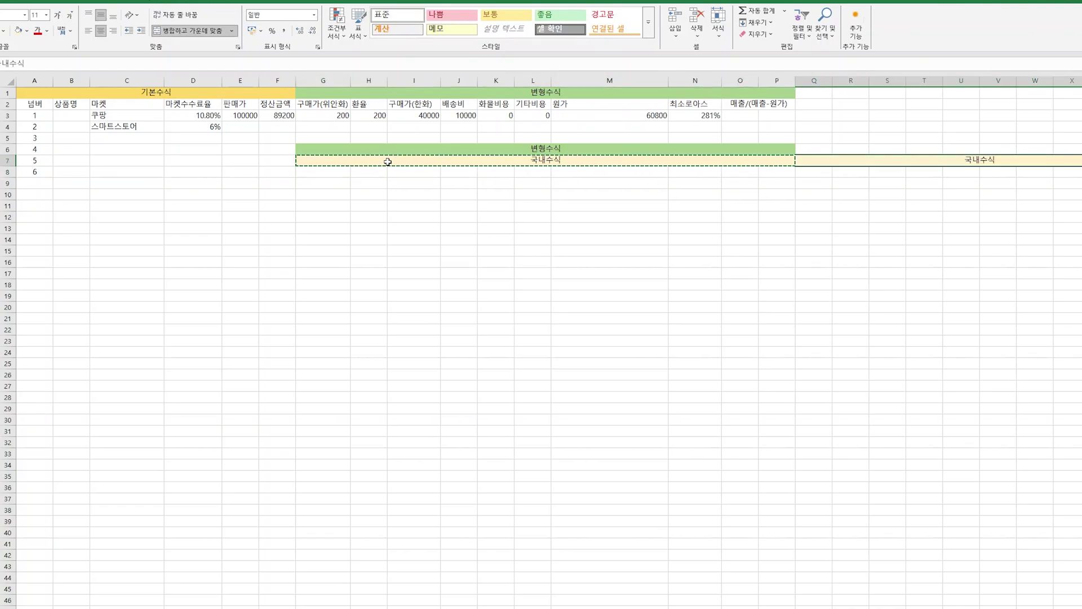
Add the header 상품원가 in G8 and enter 6000 below it in G9.
left_click(342, 180)
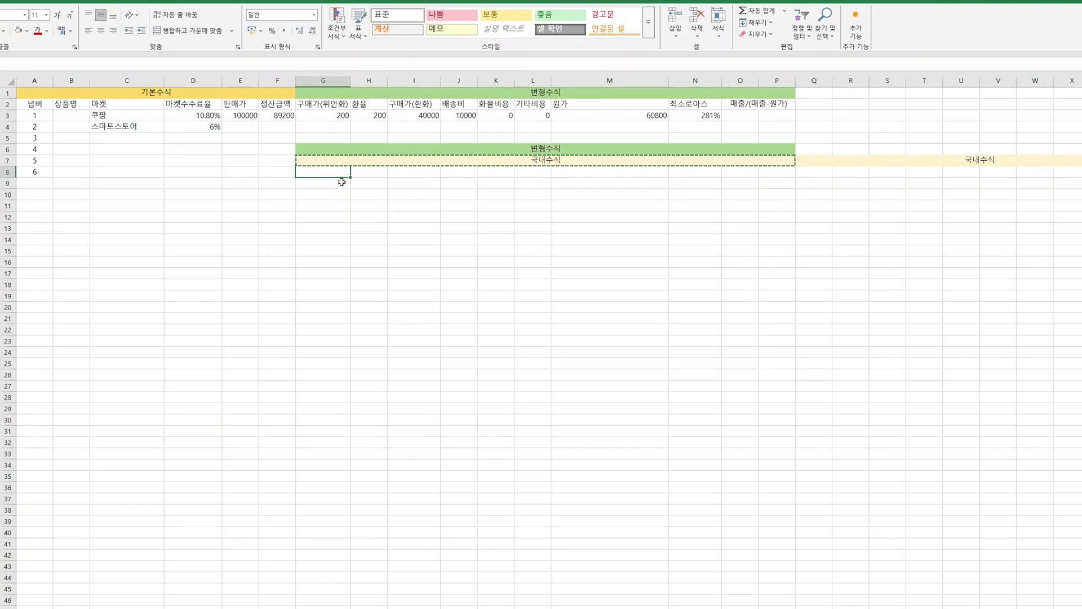
type("상품원가")
key("Return")
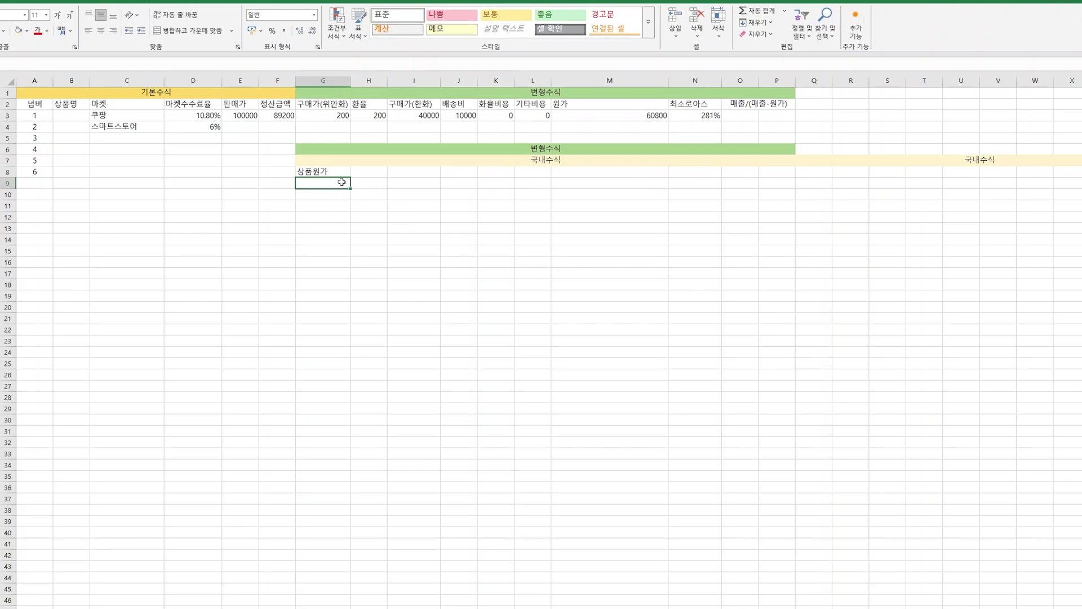
type("60")
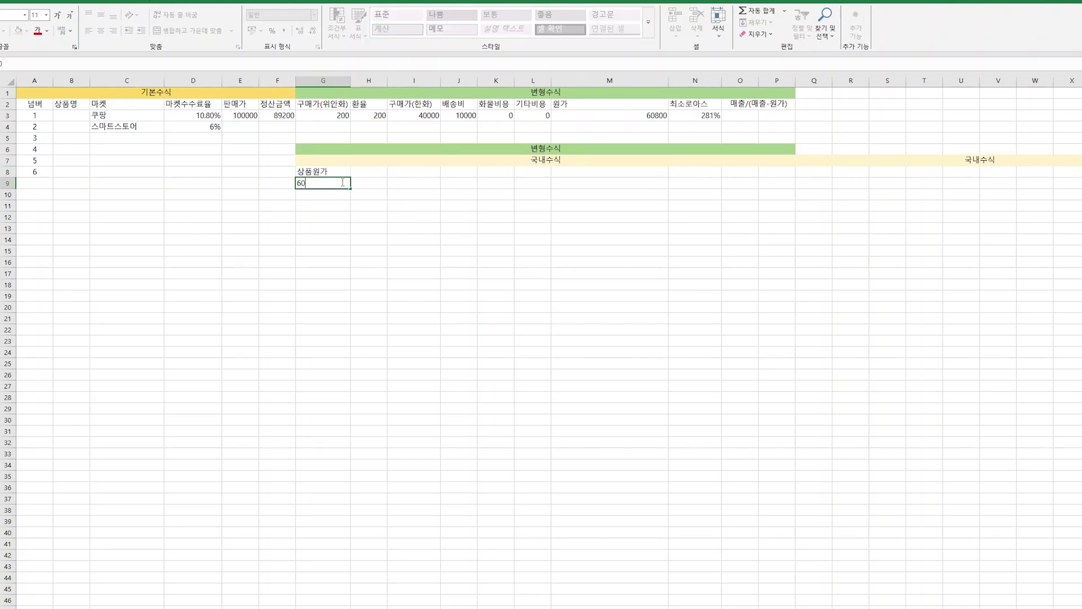
type("00")
key("Return")
Add the headers 수량, 1차 택배비 and 3PL 바코드 in H8:J8, with 3500 in I9 and 100 in J9.
left_click(369, 172)
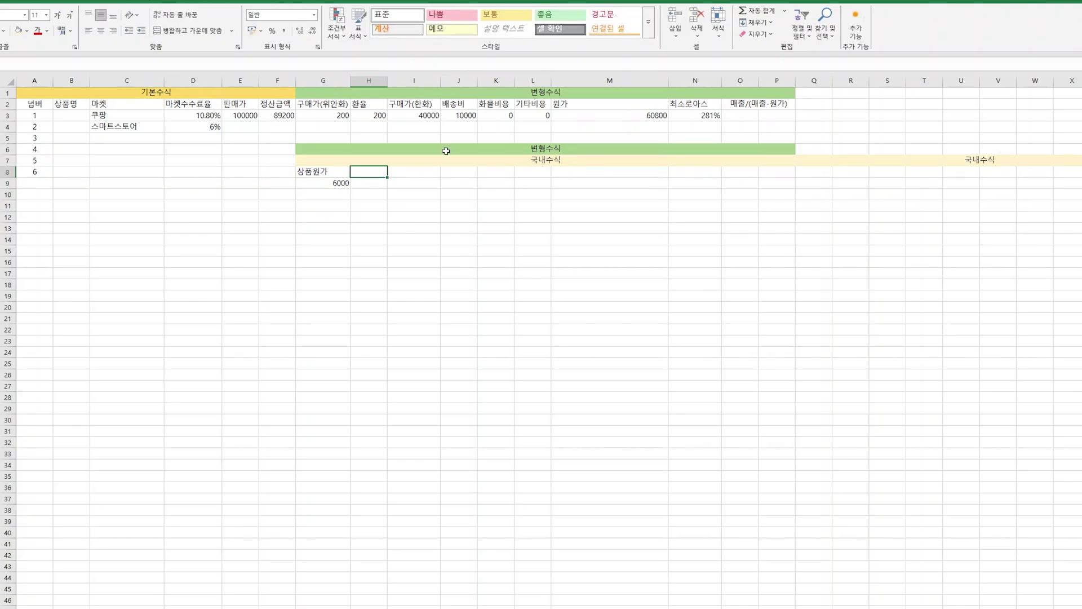
type("슬량")
key("Tab")
type("1차 택")
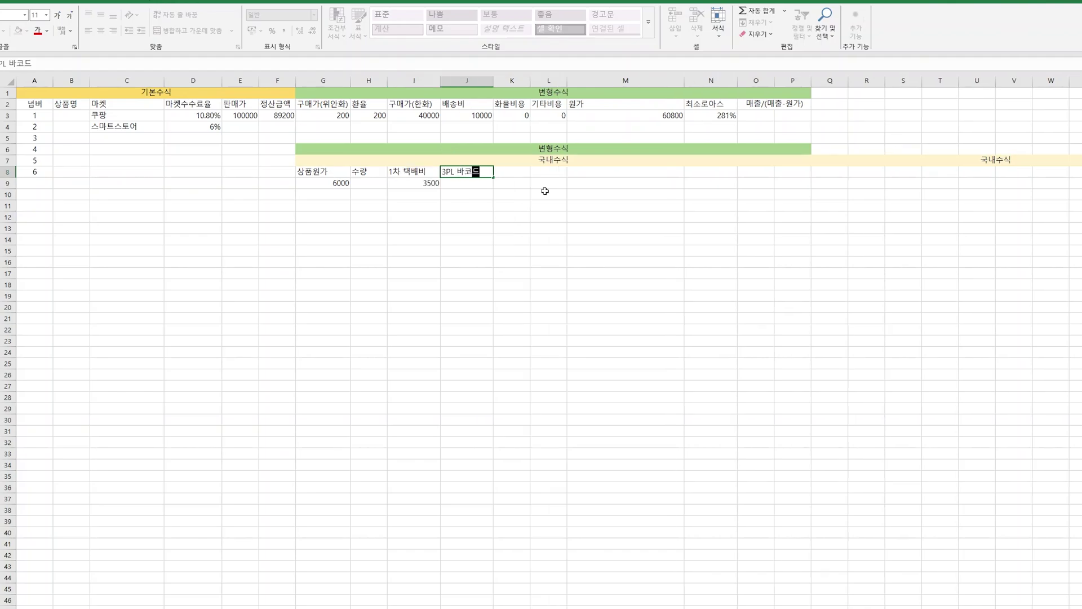
key("Return")
type("100")
key("Up")
key("Right")
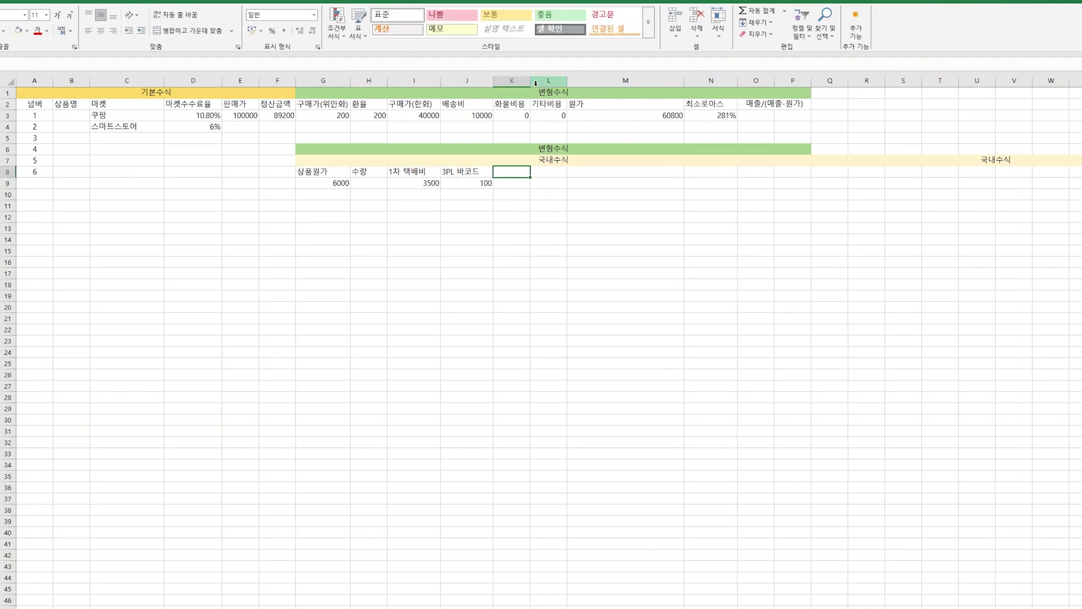
Widen column K and enter the header 3PL 물류작업 (기타서류 작업 및 추가비용) in K8.
left_click_drag(536, 83, 566, 83)
type("3PL 물류")
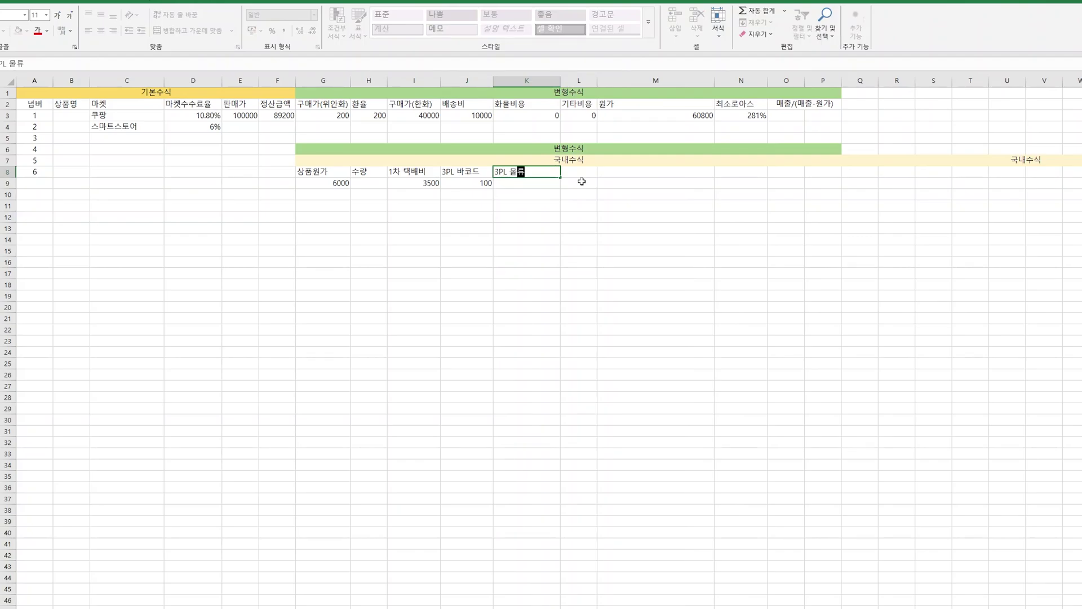
type("작업 (기타서류 작업 및 추가비용")
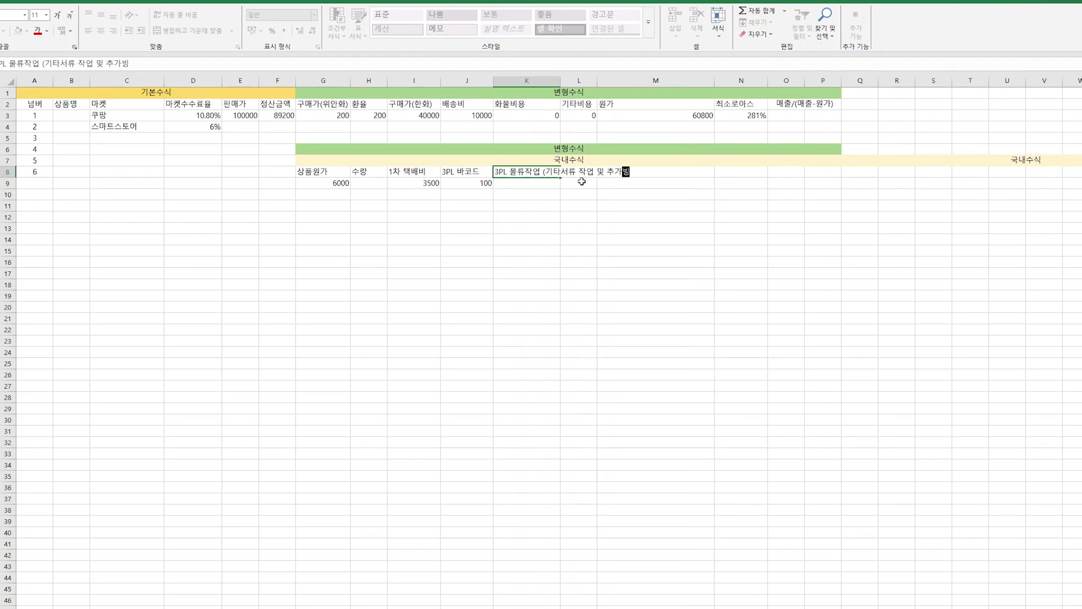
key("Return")
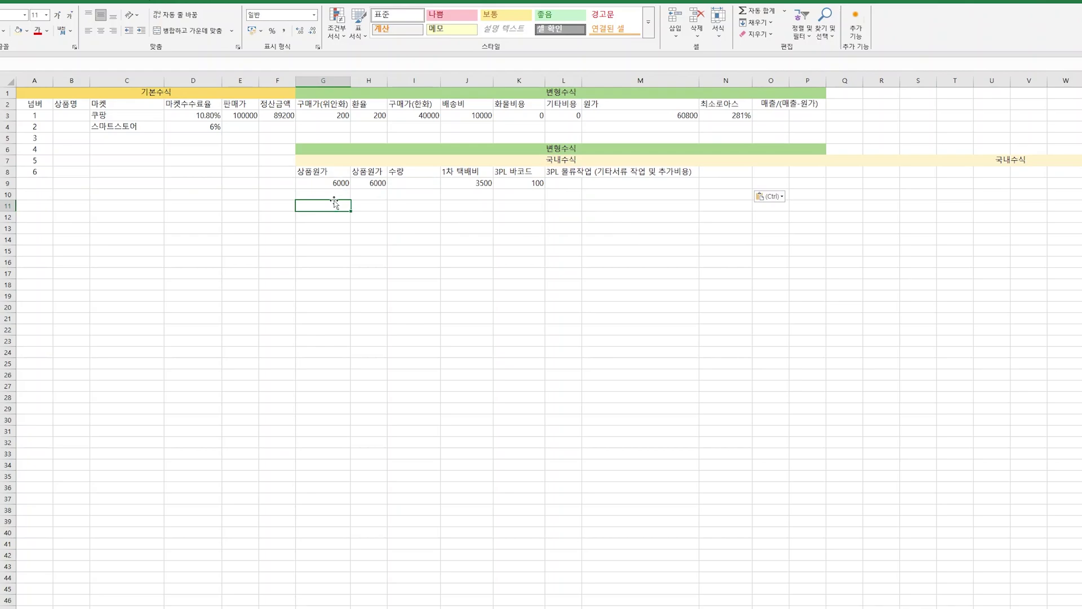
Replace the header in G8 with 마켓수수료.
key("Up")
key("Up")
type("마")
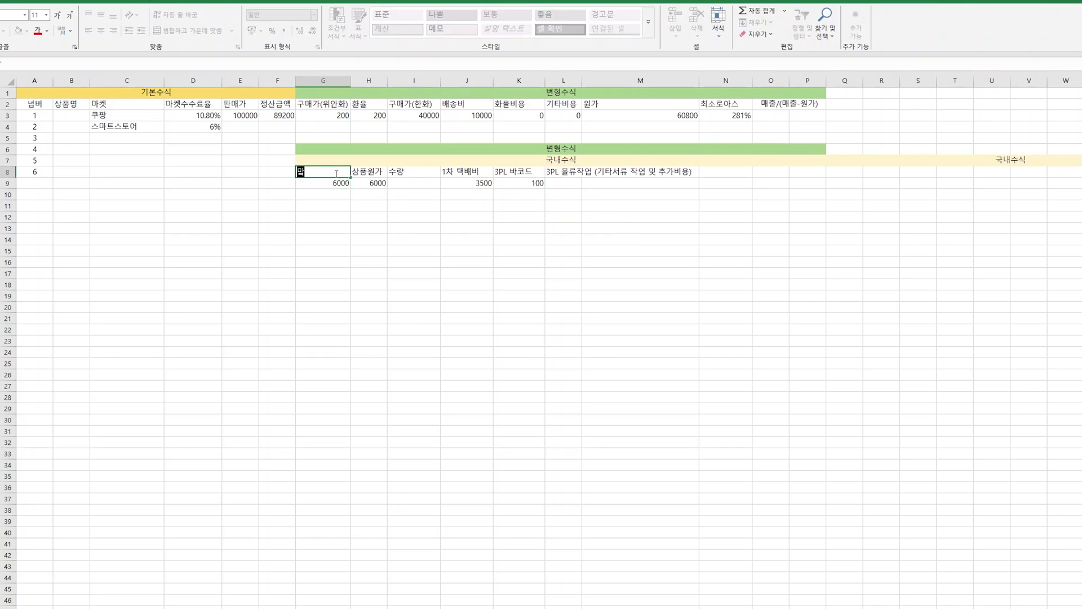
type("켓수수료")
key("Return")
Enter 25000 as the selling price in E9.
key("Left")
key("Left")
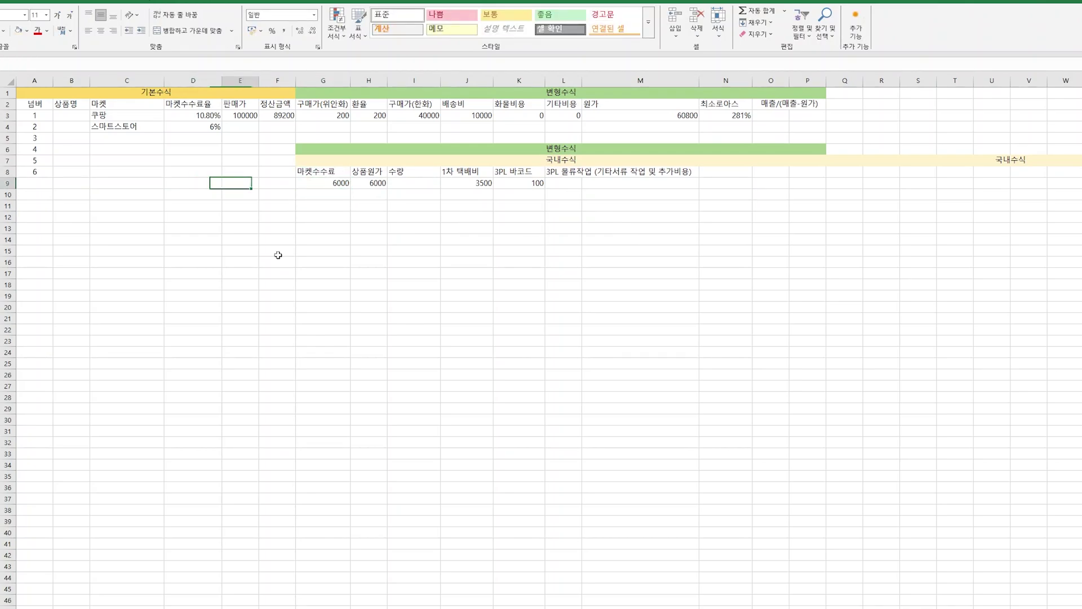
type("2")
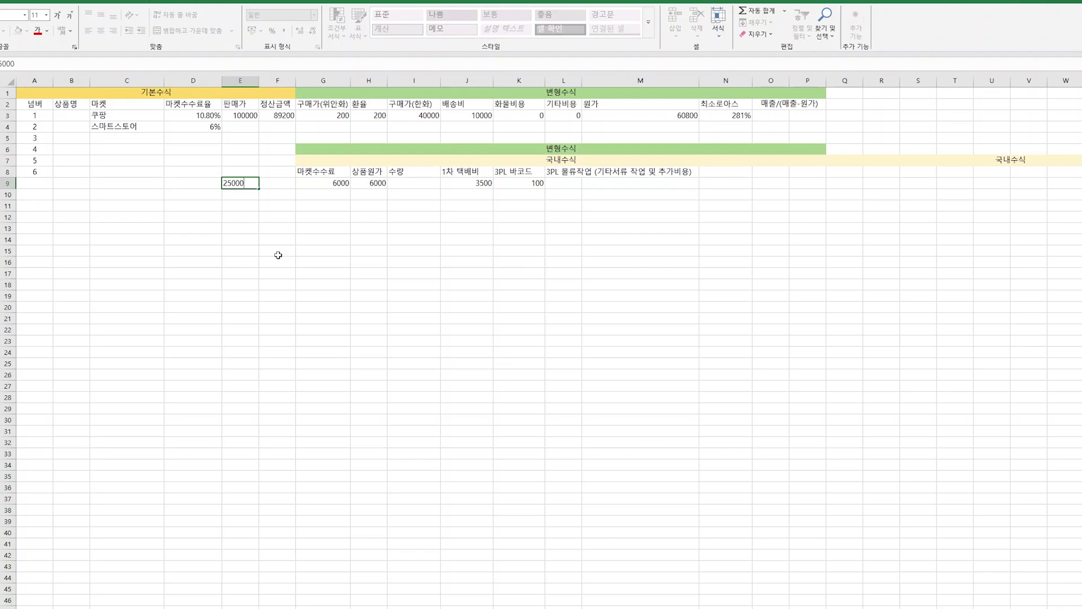
type("5000")
key("Left")
Copy the 쿠팡 market name and fee rate from C3:D3 to C9:D9.
key("Up")
key("Up")
key("Up")
key("Up")
key("Up")
key("Up")
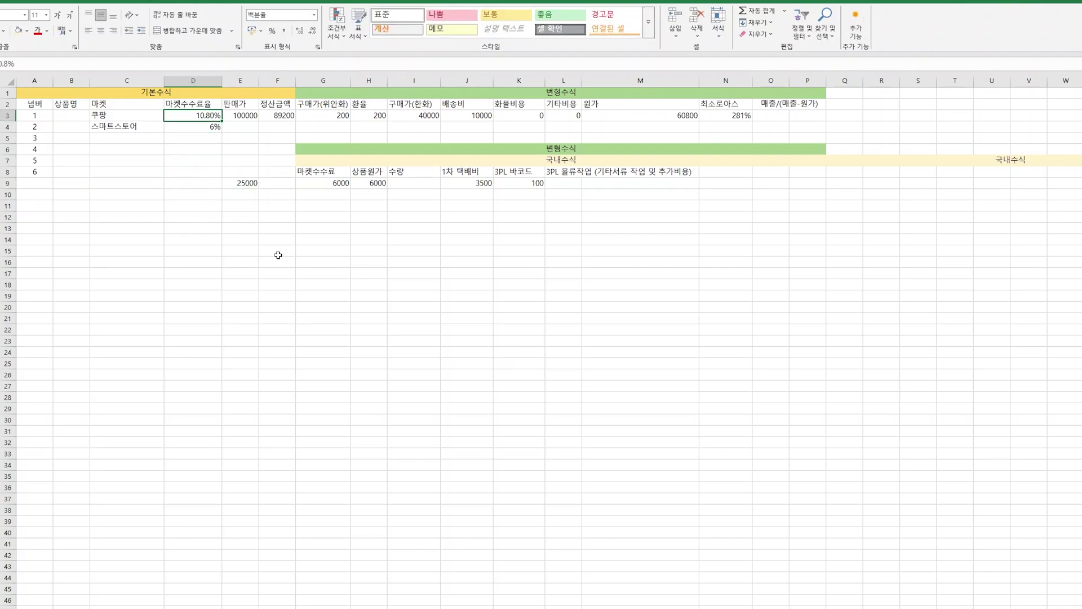
key("shift+Left")
key("ctrl+c")
key("Down")
key("Down")
key("Down")
key("Down")
key("Down")
key("Down")
key("Left")
key("ctrl+v")
Copy the 정산금액 formula from F3 to F9.
key("Right")
key("Right")
key("Right")
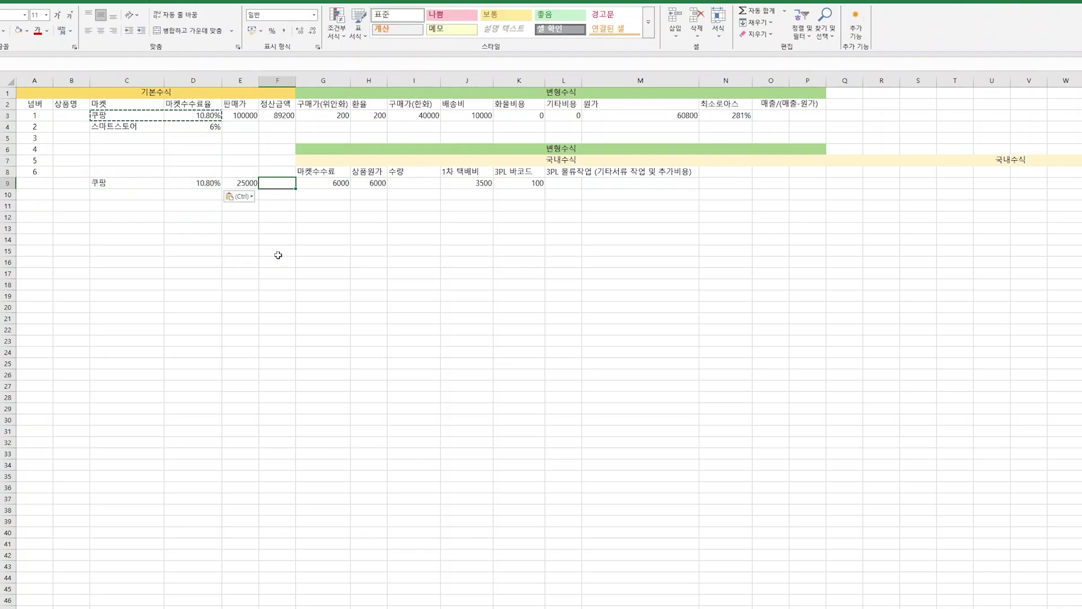
key("Left")
key("Up")
key("Up")
key("Up")
key("Up")
key("Up")
key("Up")
key("Right")
key("ctrl+c")
key("Down")
key("Down")
key("Down")
key("Down")
key("Down")
key("Down")
key("ctrl+v")
Calculate 마켓수수료 in G9 as selling price times fee rate with the formula =E9*D9.
key("Right")
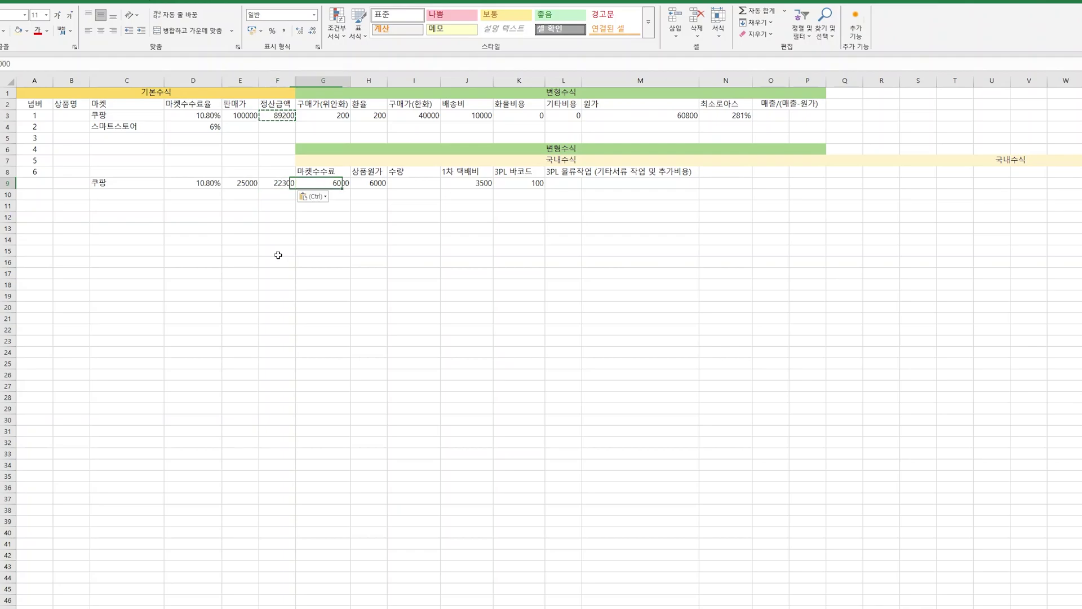
type("=")
left_click(248, 183)
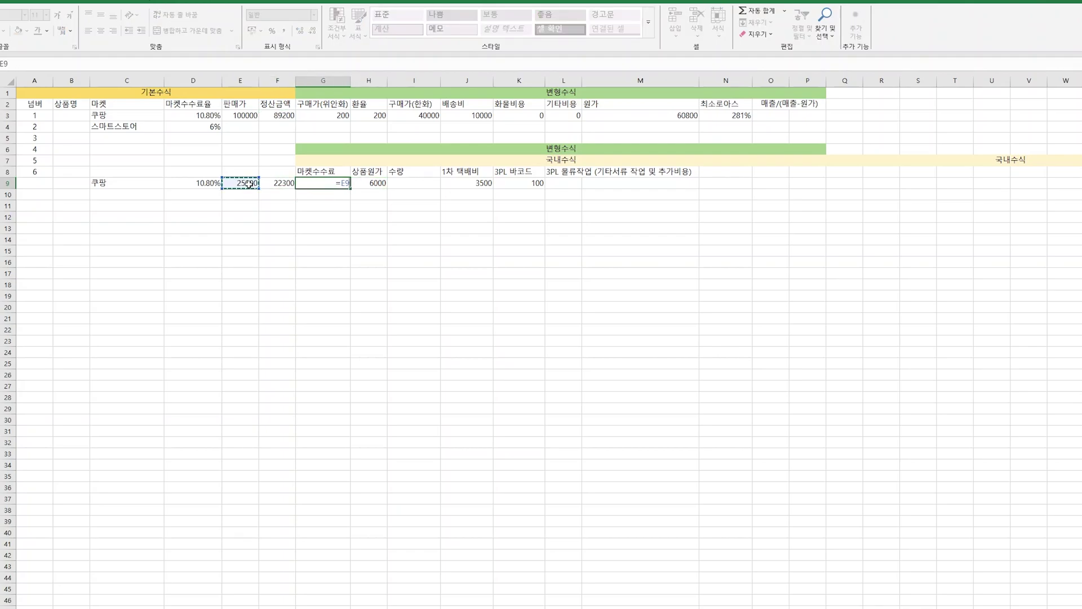
type("*")
left_click(204, 182)
key("Tab")
Enter 100 as the 수량 in I9 and 0 as the 3PL 물류작업 cost in row 9.
key("Tab")
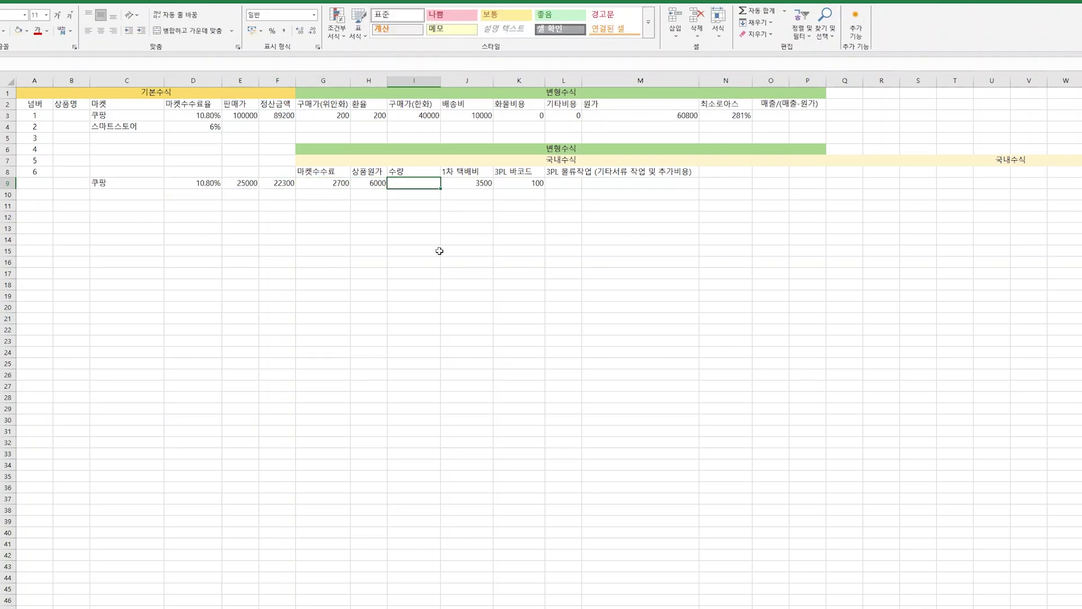
type("100")
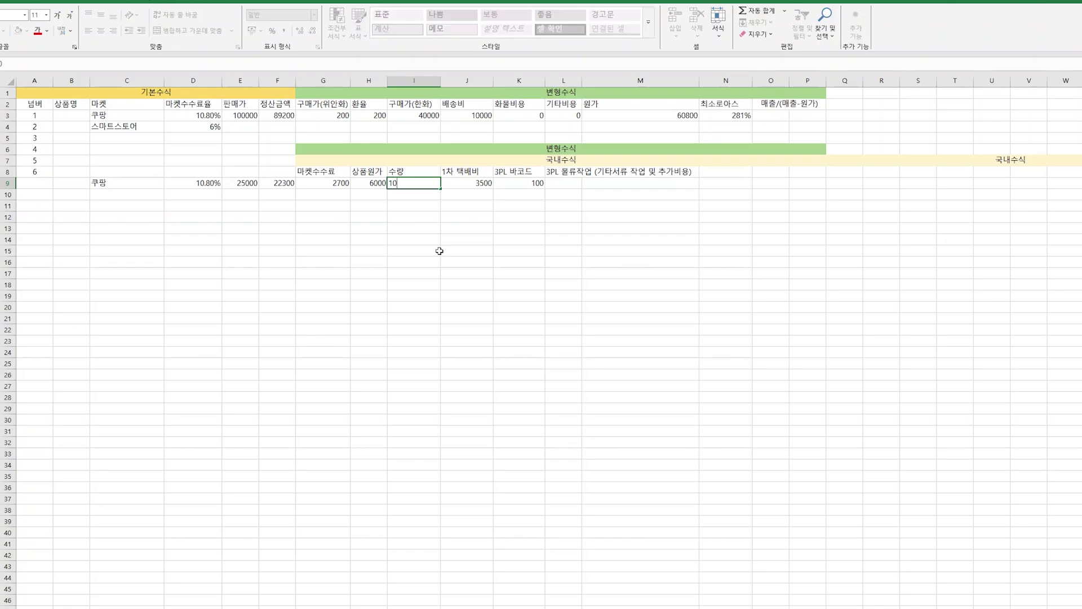
key("Tab")
key("Tab")
key("Tab")
key("Tab")
key("Left")
type("0")
key("Tab")
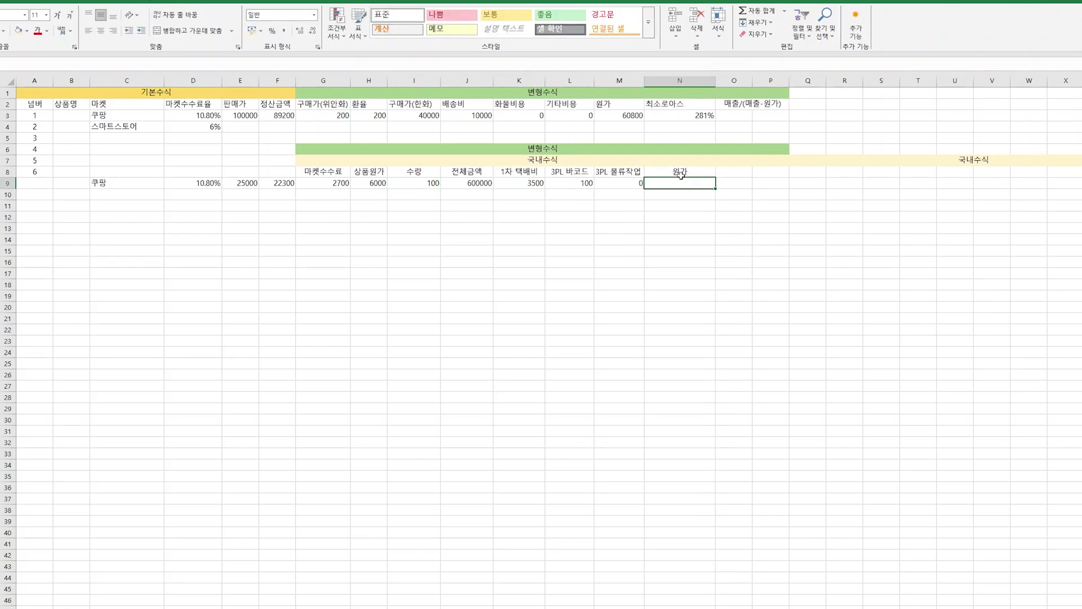
Calculate the domestic 원가 in N9 with the formula =H9+(K9/I9)+L9+(M9/I9)+G9.
type("=")
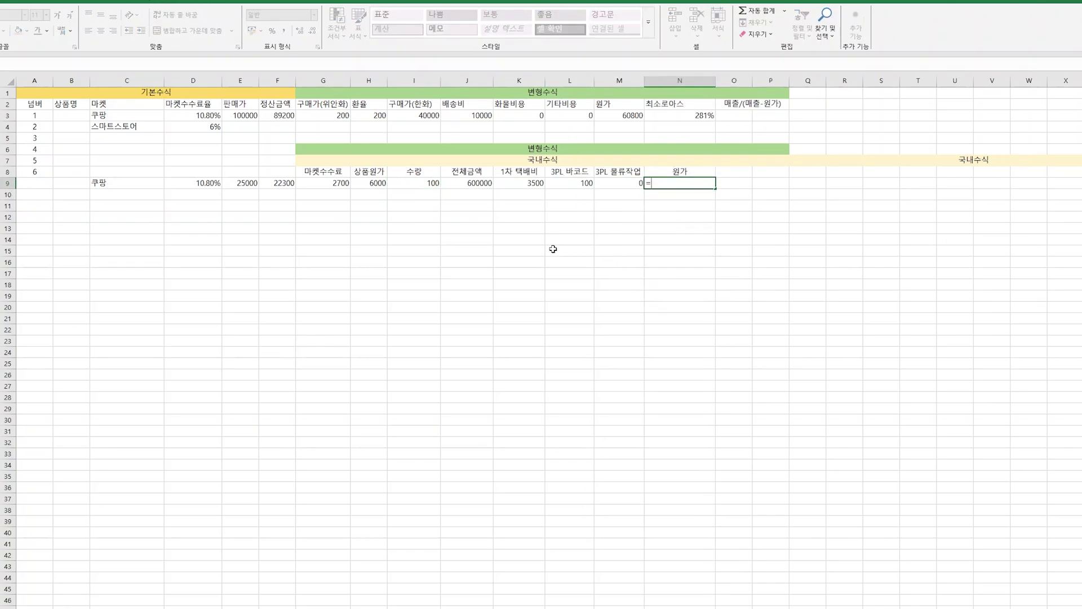
left_click(377, 184)
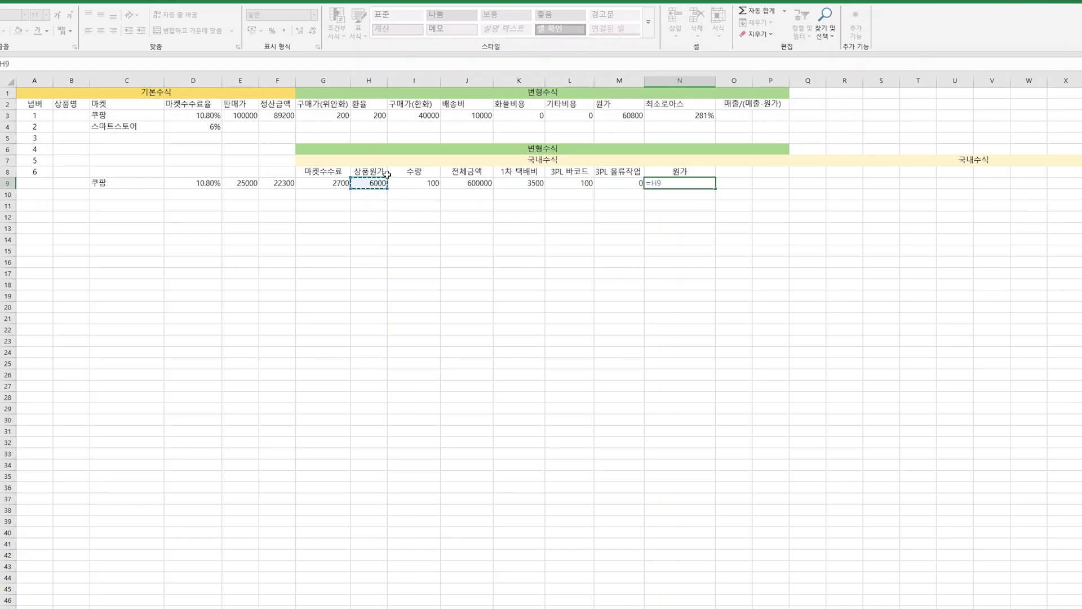
type("+")
type("(")
left_click(527, 182)
type("/")
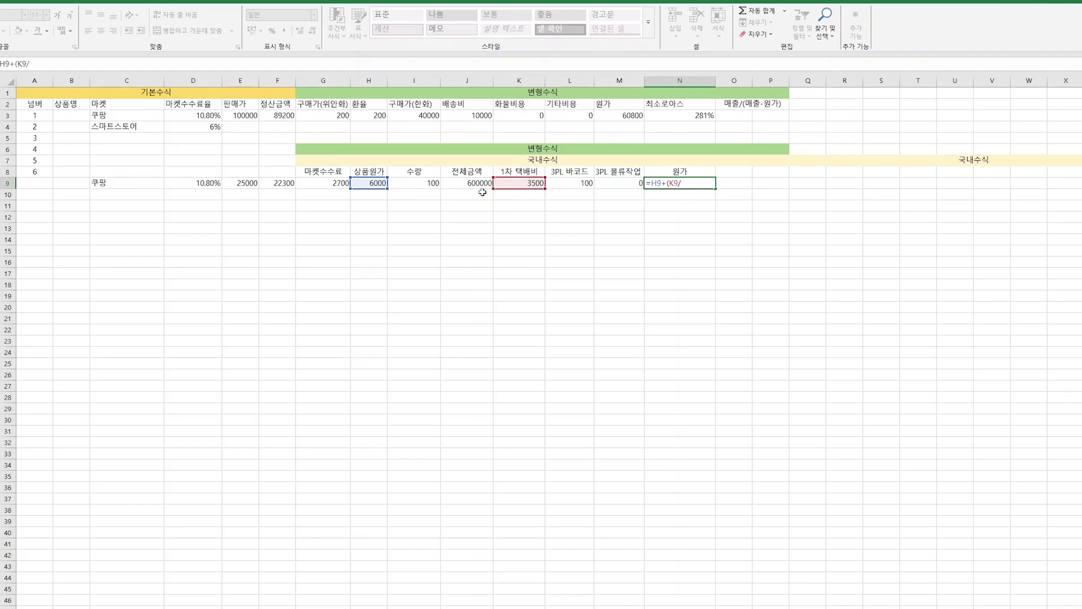
left_click(431, 183)
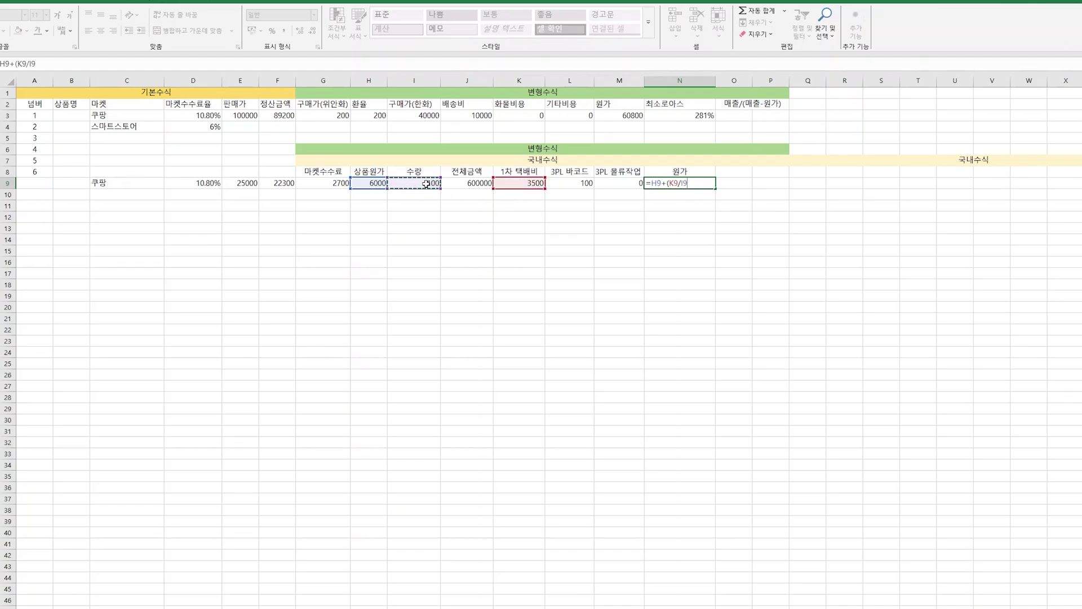
type(")+")
left_click(563, 184)
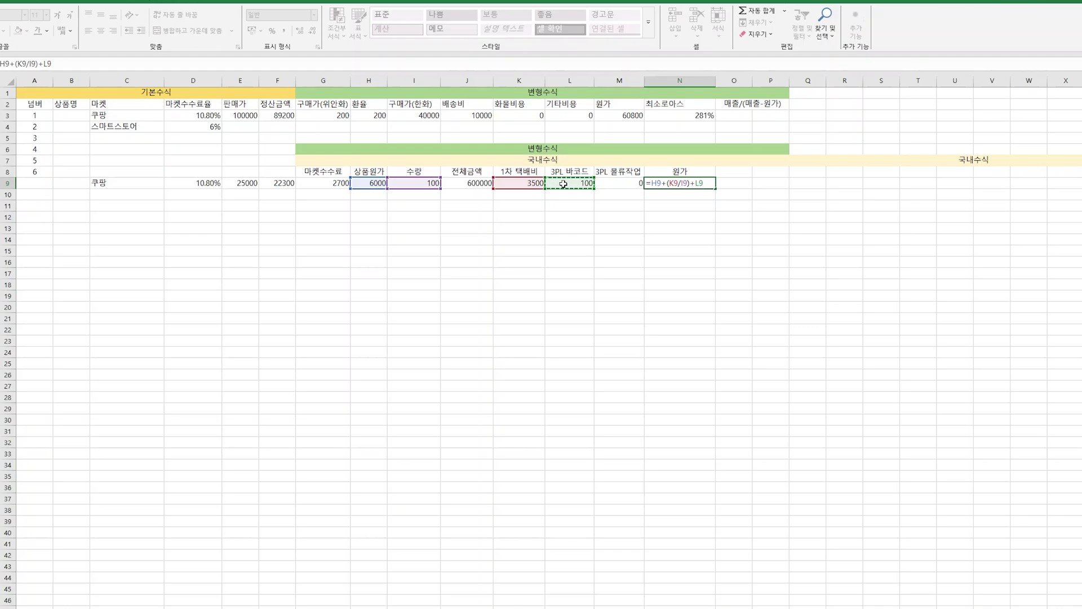
type("+(")
left_click(626, 183)
type("/")
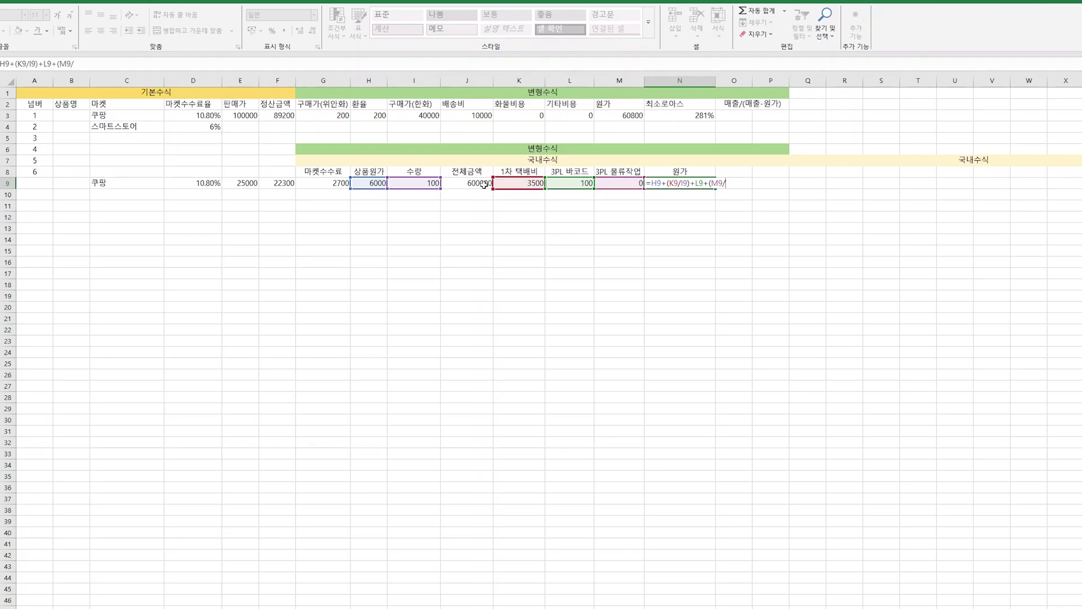
left_click(417, 183)
type(")+")
left_click(339, 183)
key("Return")
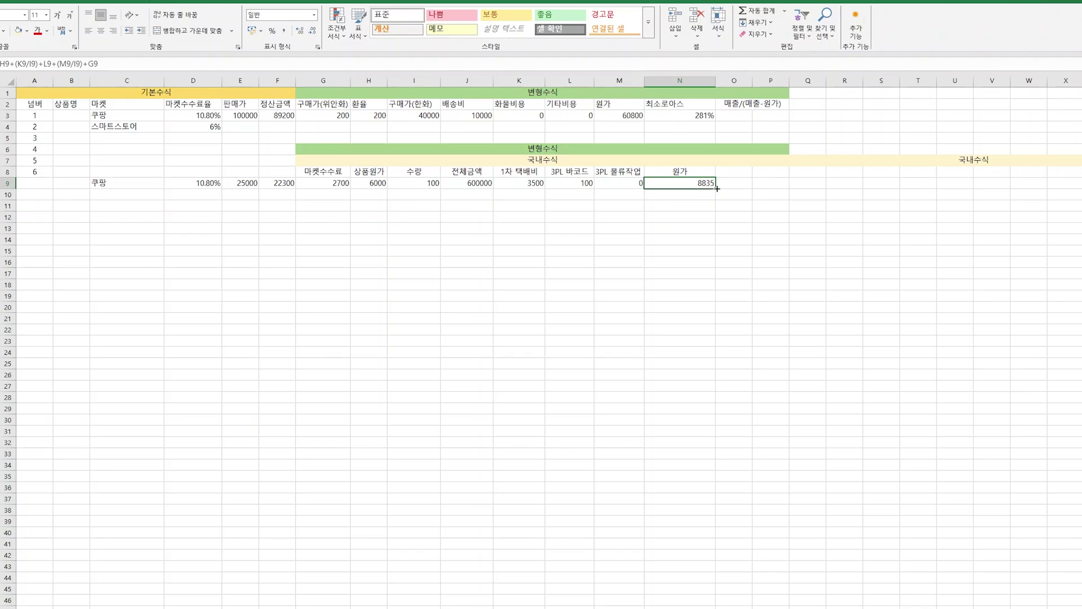
Add the heading 최소로아스 in the merged cells O8:P8 beside the 원가 heading.
left_click(735, 174)
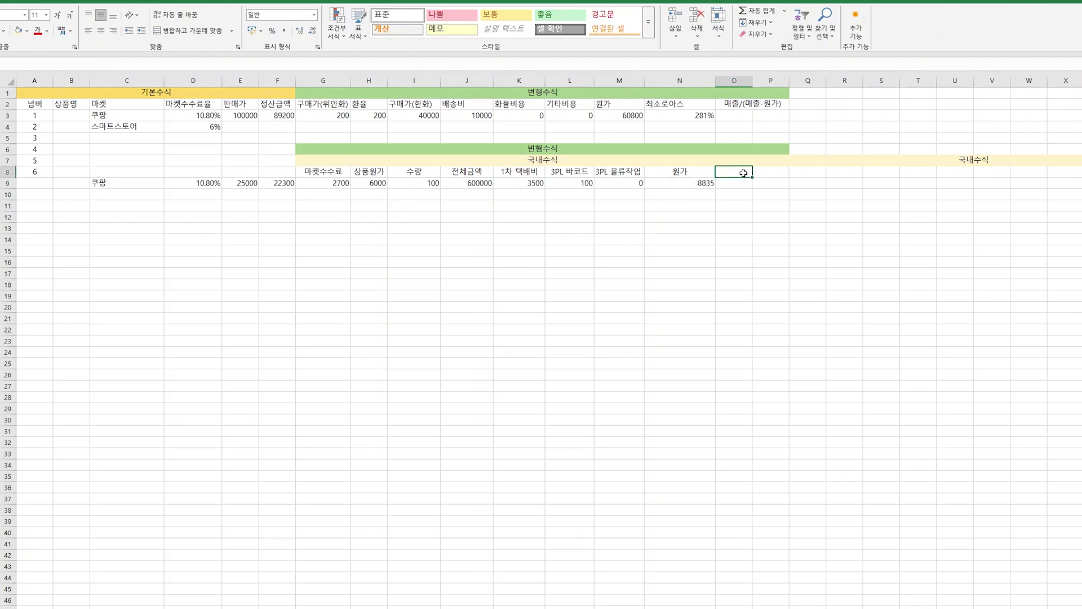
left_click_drag(739, 172, 771, 174)
type("최소로아스")
key("Return")
Calculate the domestic 최소로아스 in O9 with =E9/(E9-N9)*1.1 and format the result as a percentage.
type("=")
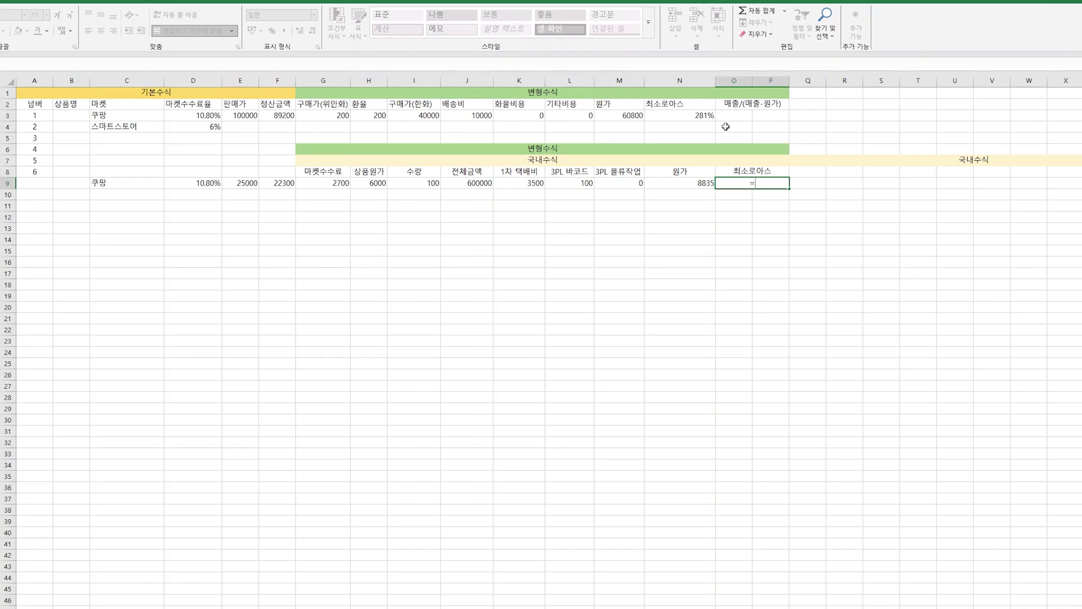
left_click(246, 183)
type("/")
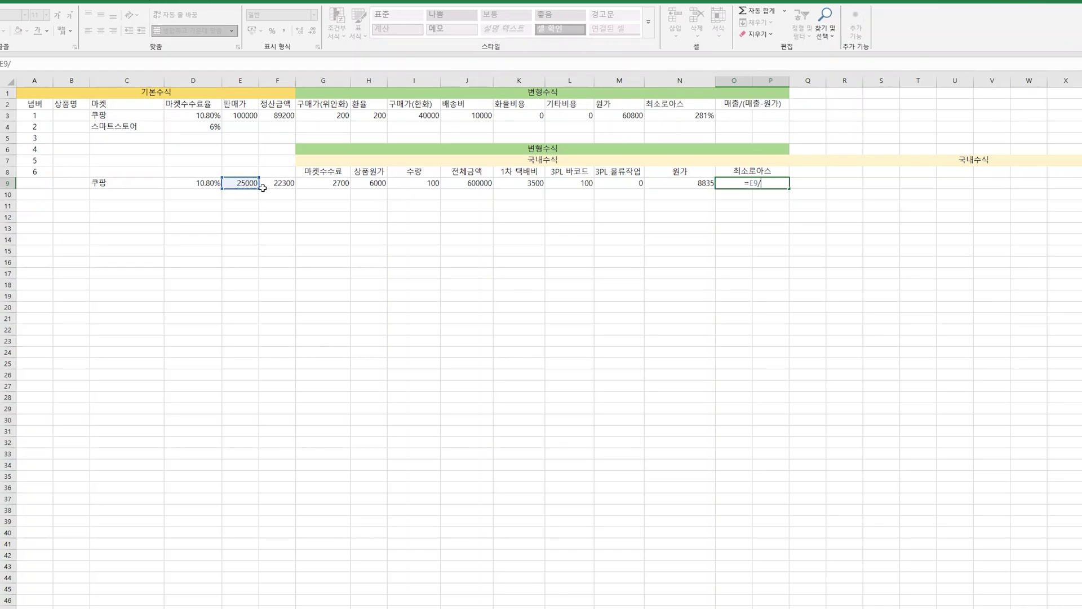
type("(")
left_click(241, 181)
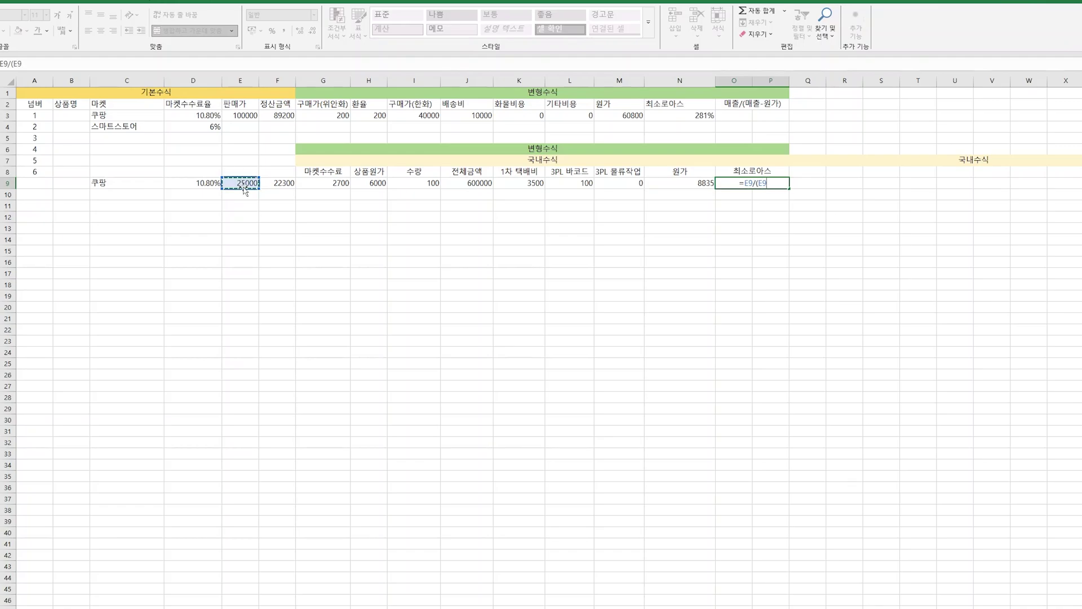
type("-")
left_click(692, 183)
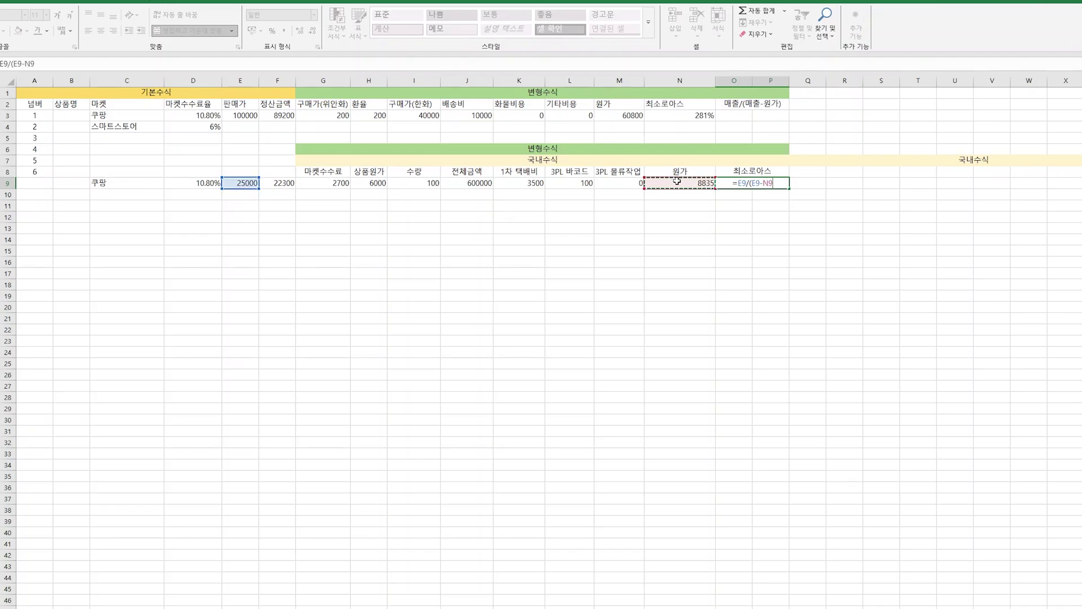
type(")*1.1")
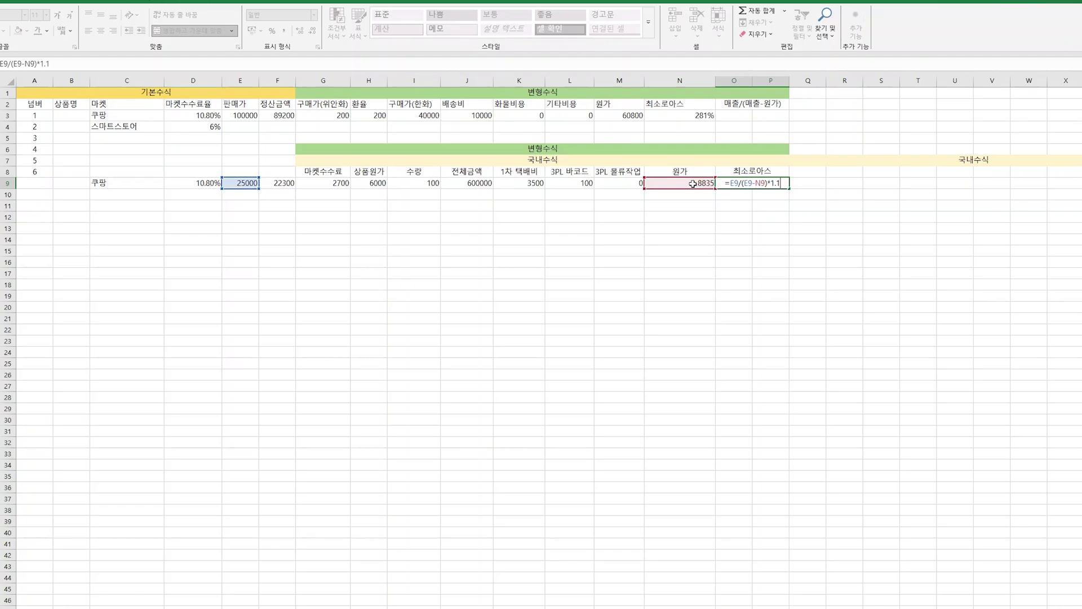
key("ctrl+Return")
left_click(272, 30)
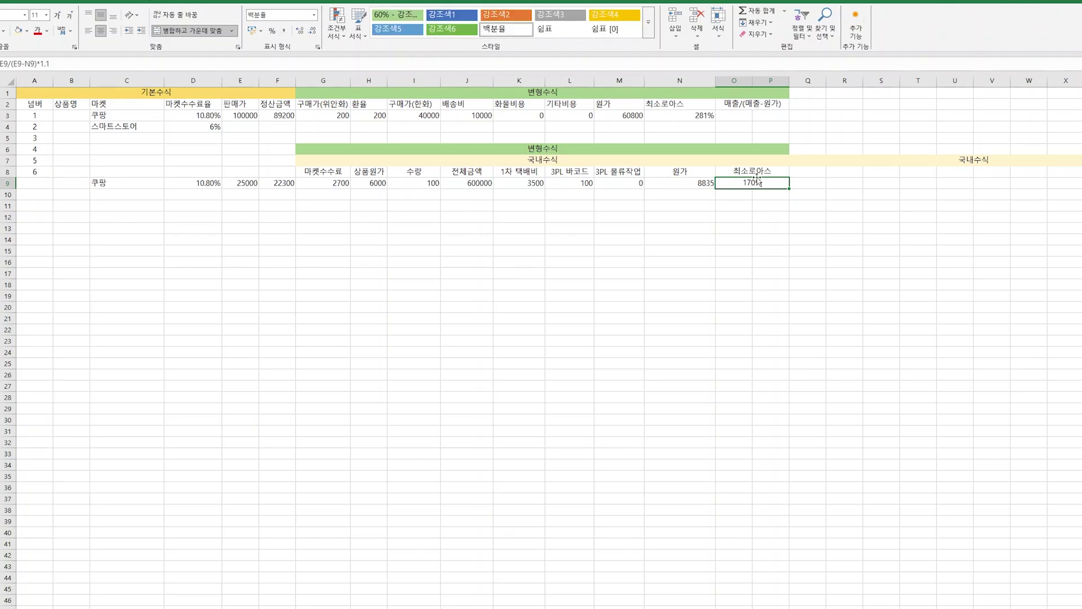
Set the 상품원가 in H9 to 8000.
key("Left")
key("Left")
key("Left")
key("Left")
key("Left")
key("Left")
key("Left")
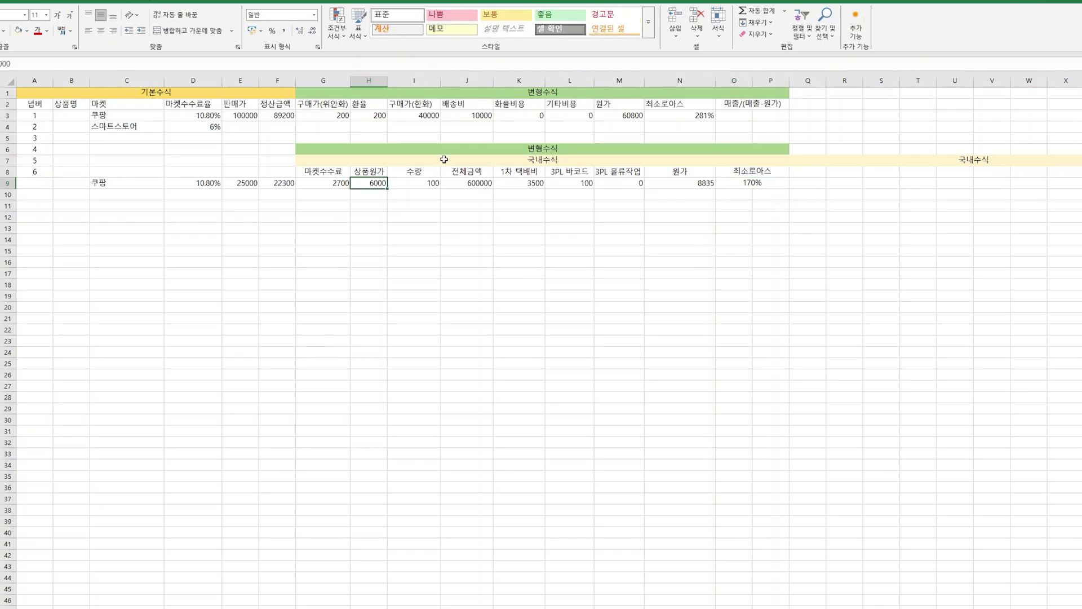
type("8")
key("Return")
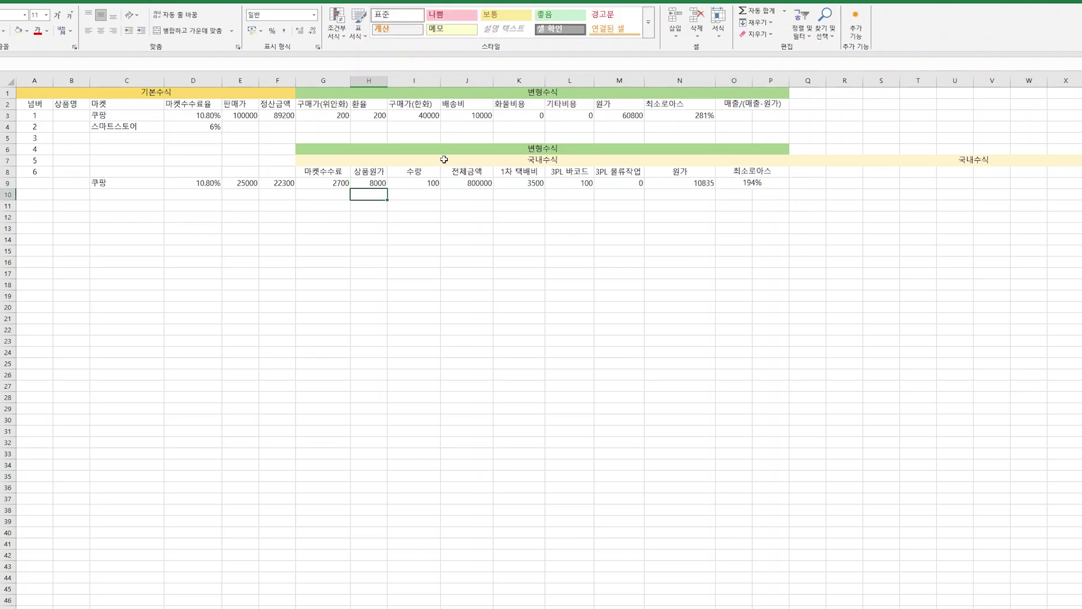
Rename the second 국내수식 banner in row 7, starting at column Q, as 해외수식.
left_click(754, 184)
key("Up")
key("Right")
key("Right")
key("Right")
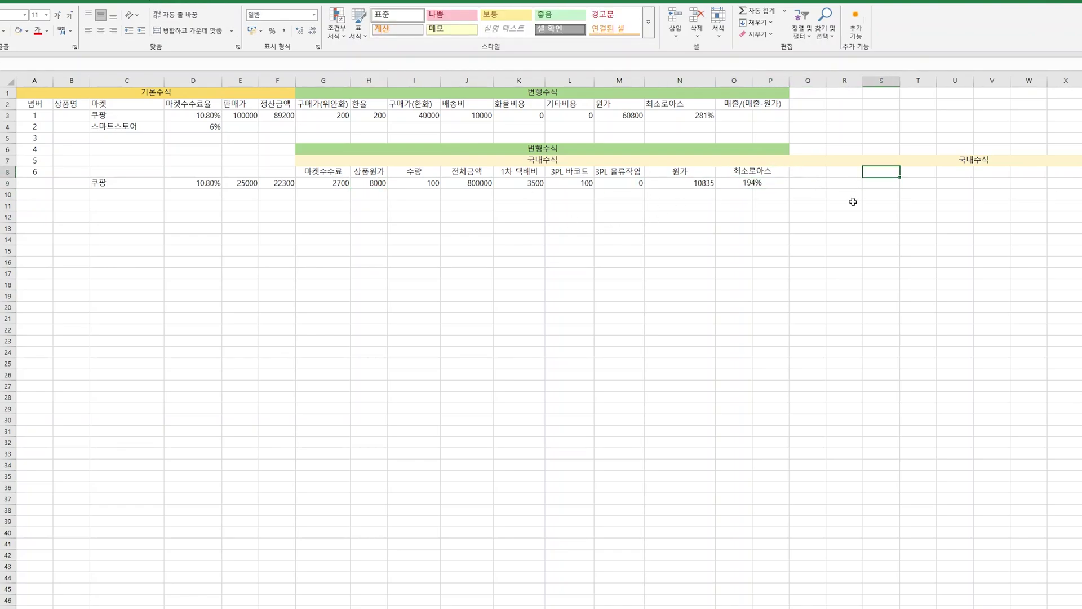
key("Up")
type("ㅎㅐ외")
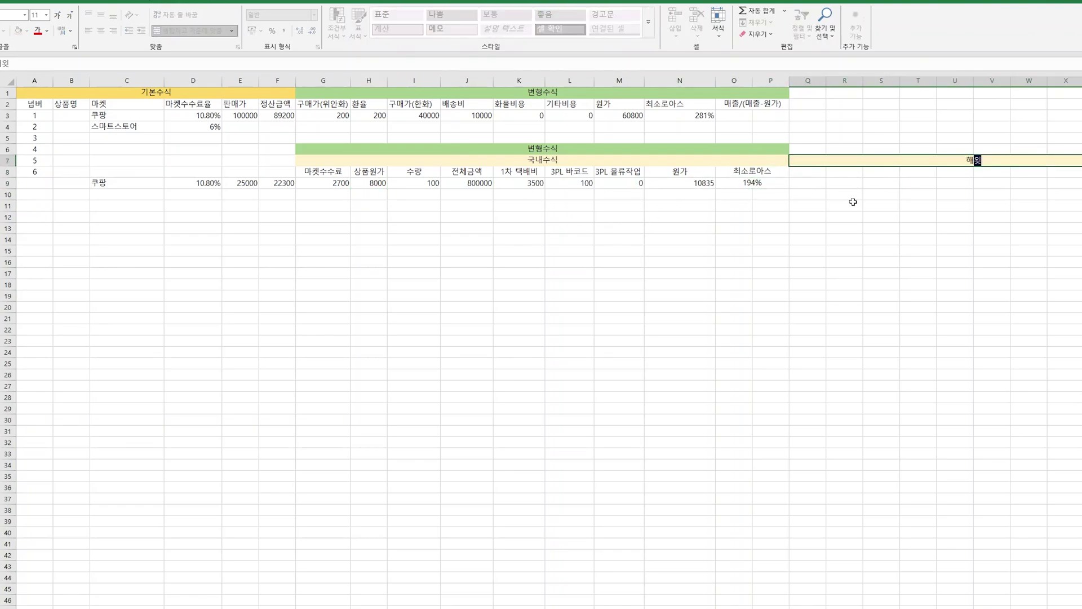
type("수식")
key("Return")
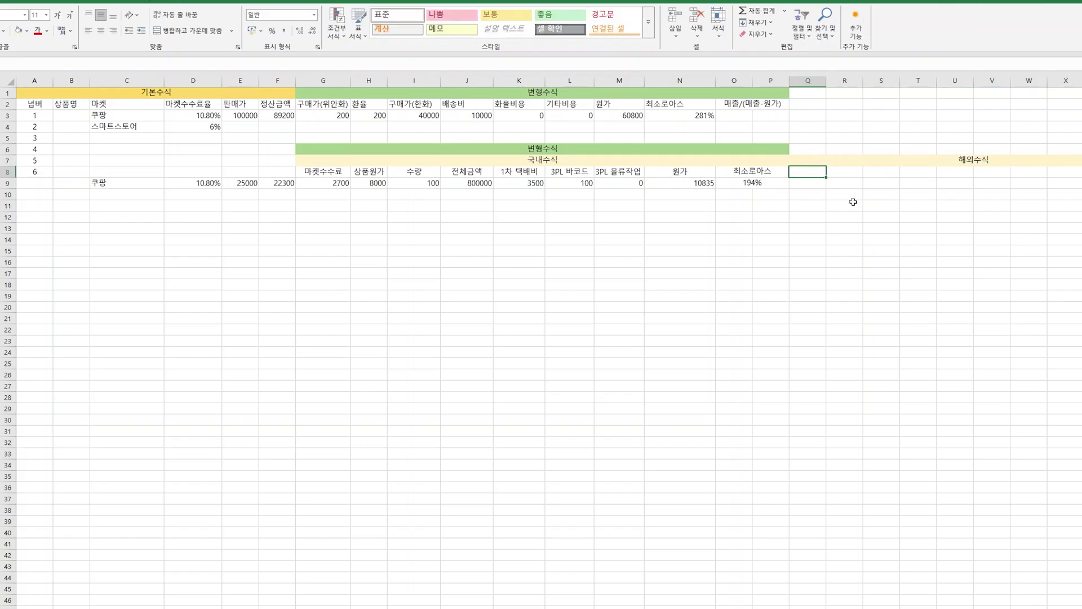
key("Right")
key("Right")
key("Right")
key("Right")
key("Right")
key("Right")
key("Right")
key("Right")
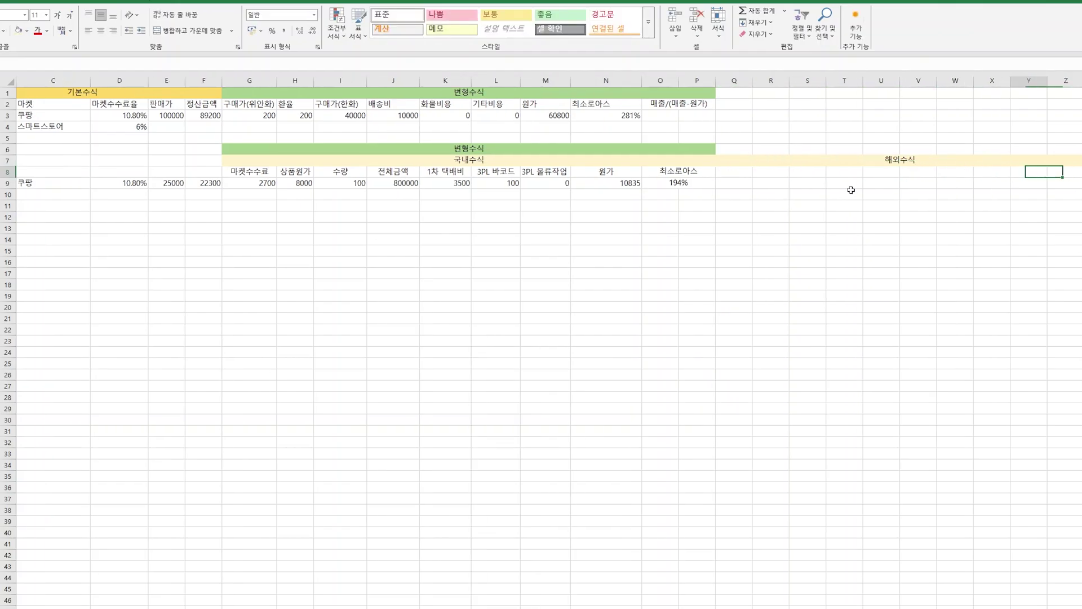
key("Left")
key("Left")
key("Left")
key("Left")
key("Left")
key("Left")
key("Left")
key("Left")
key("Left")
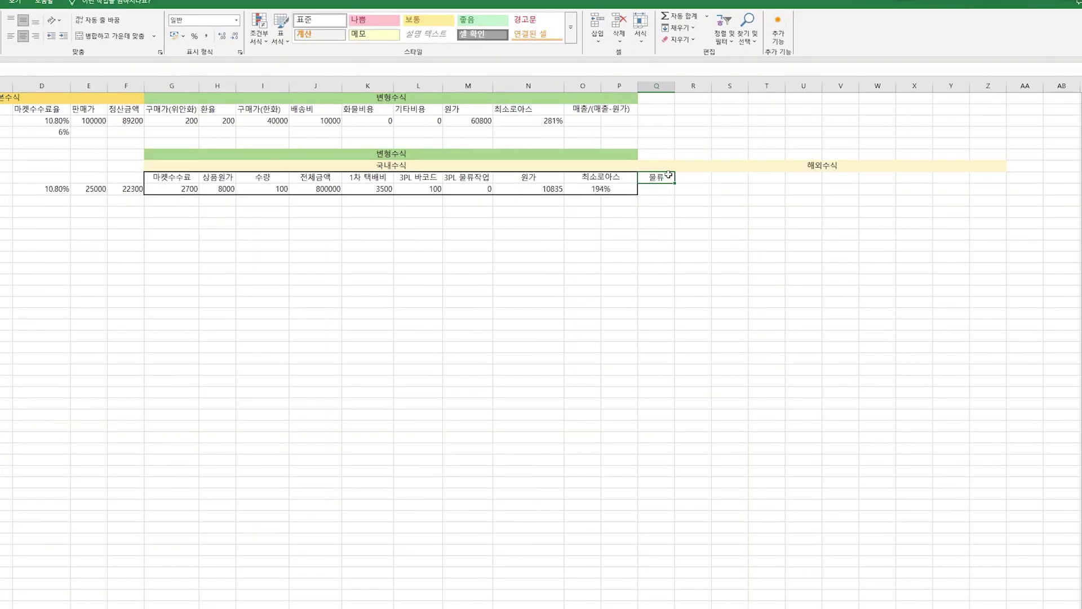
Enter 기본통관비용 in Q8 as the first column heading of the 해외수식 section.
type("가")
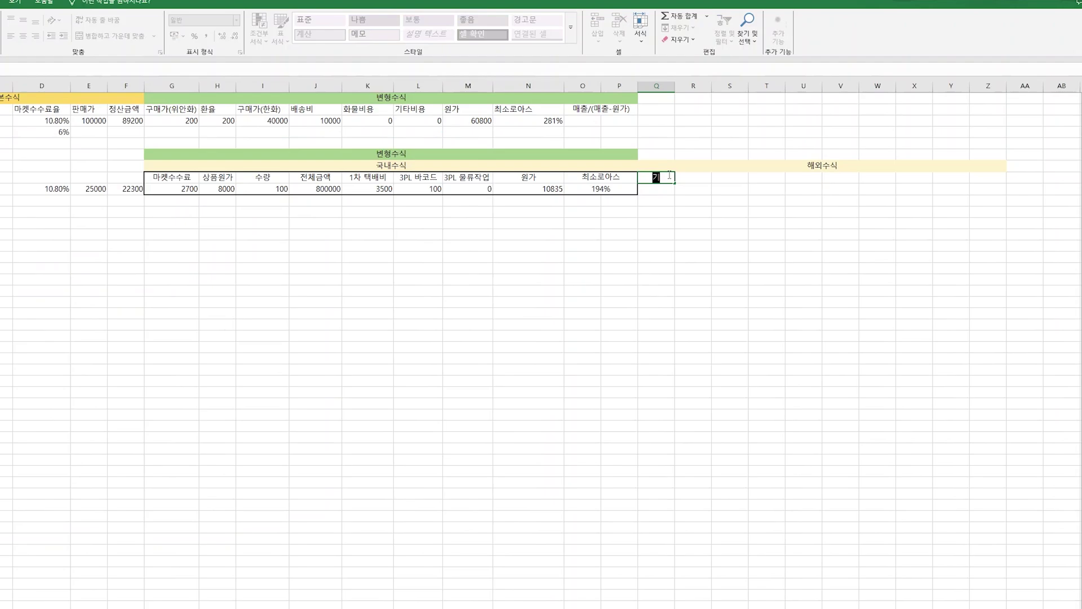
type("본통관비용")
key("Return")
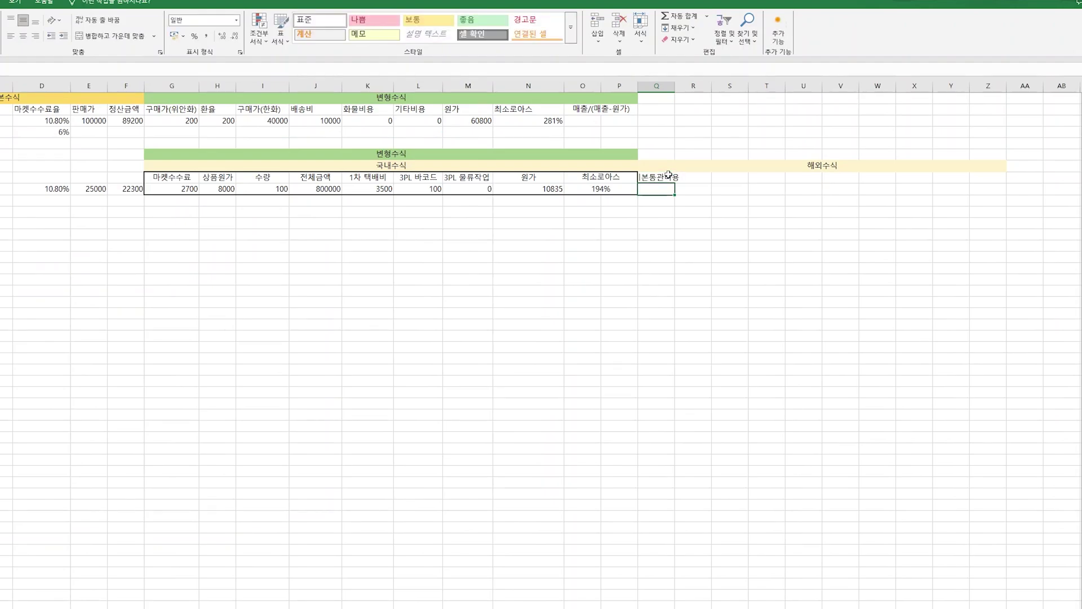
double_click(668, 175)
type("(HDC.")
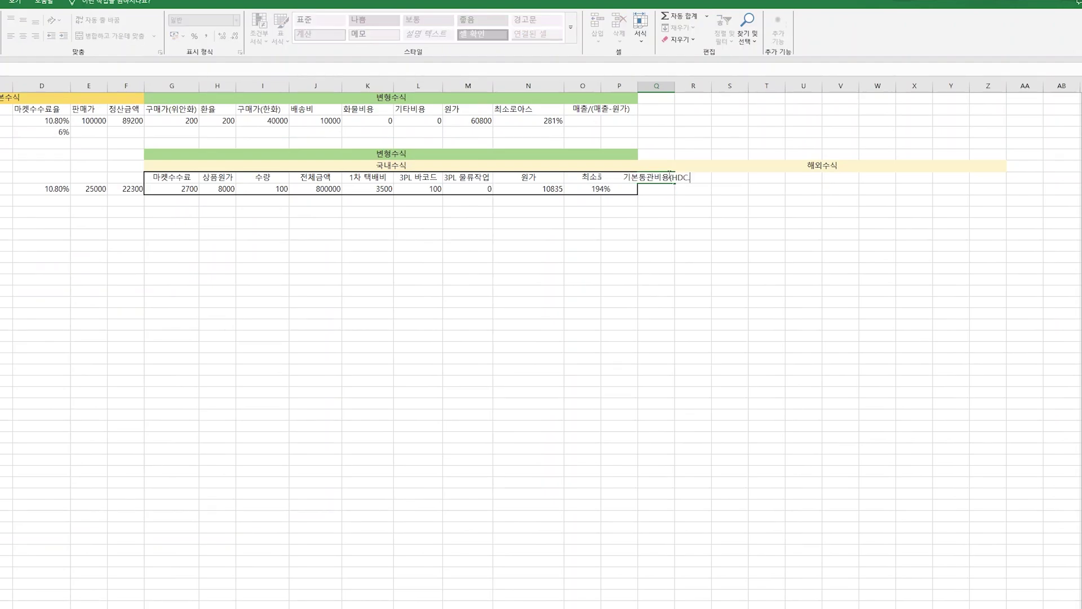
type("DOC.")
key("BackSpace")
key("BackSpace")
key("BackSpace")
key("BackSpace")
key("BackSpace")
key("BackSpace")
key("BackSpace")
key("BackSpace")
key("BackSpace")
key("Return")
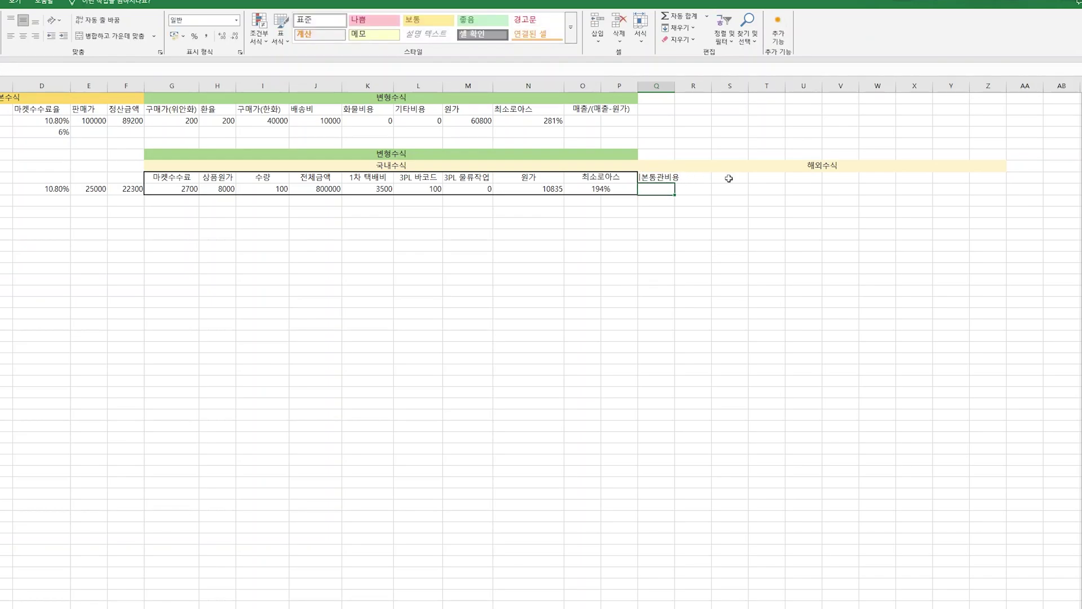
Enter 140000 as the 기본통관비용 in Q9 and add a 1CBM heading in R8 with 140000 below it.
type("14")
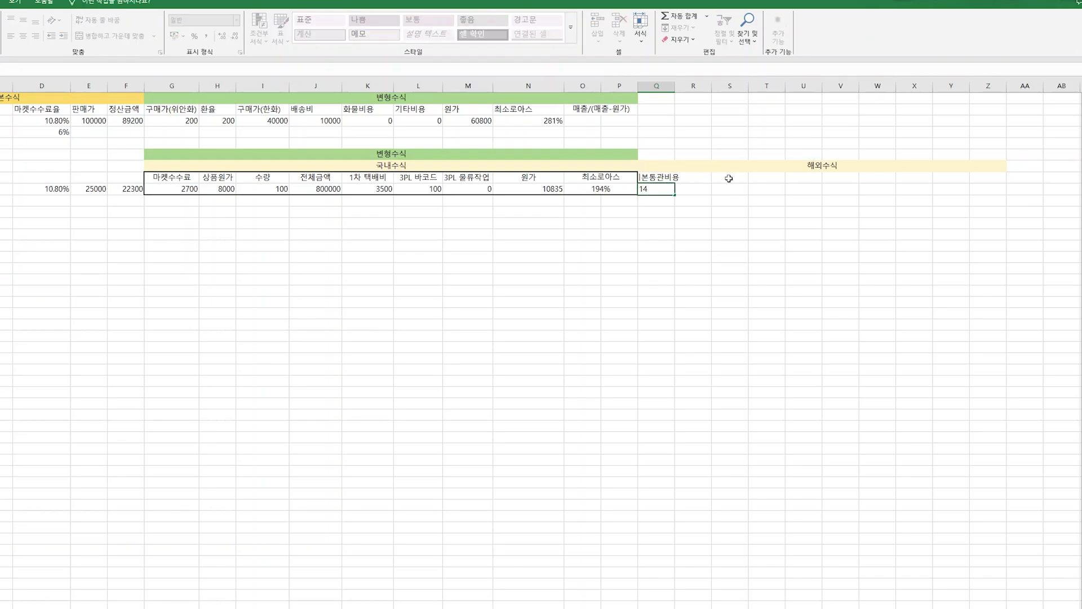
type("0000")
left_click(729, 178)
type("1C")
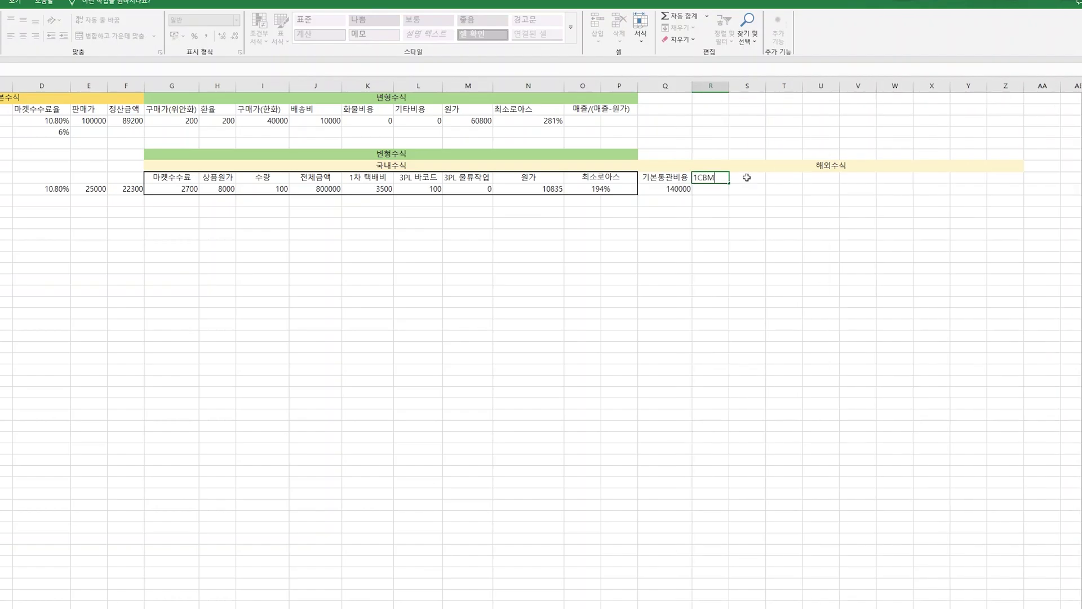
type("BM")
key("ctrl+Return")
key("Down")
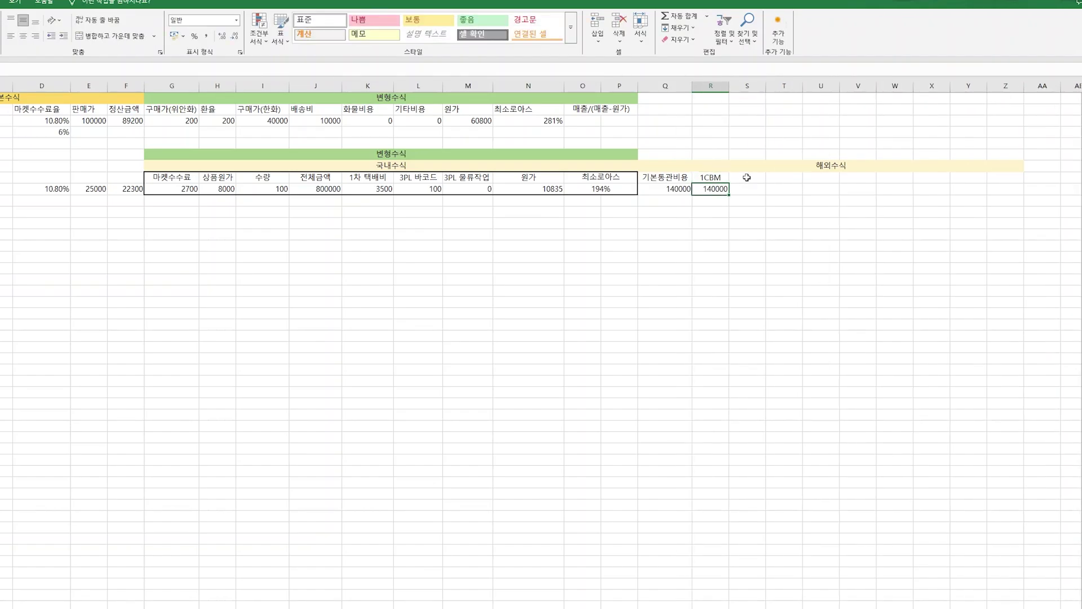
Add the headings 구매가(원가) in S8 and 수량 in T8 of the 해외수식 section.
left_click(747, 177)
scroll(747, 177, "right", 2)
type("구매가(원가)")
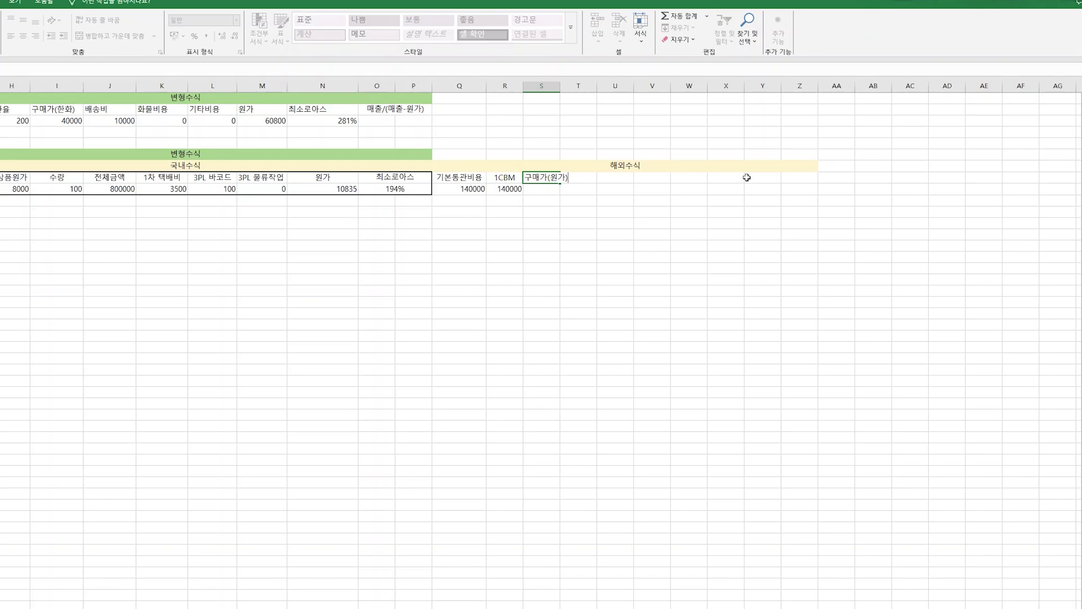
key("Tab")
type("수량")
key("Return")
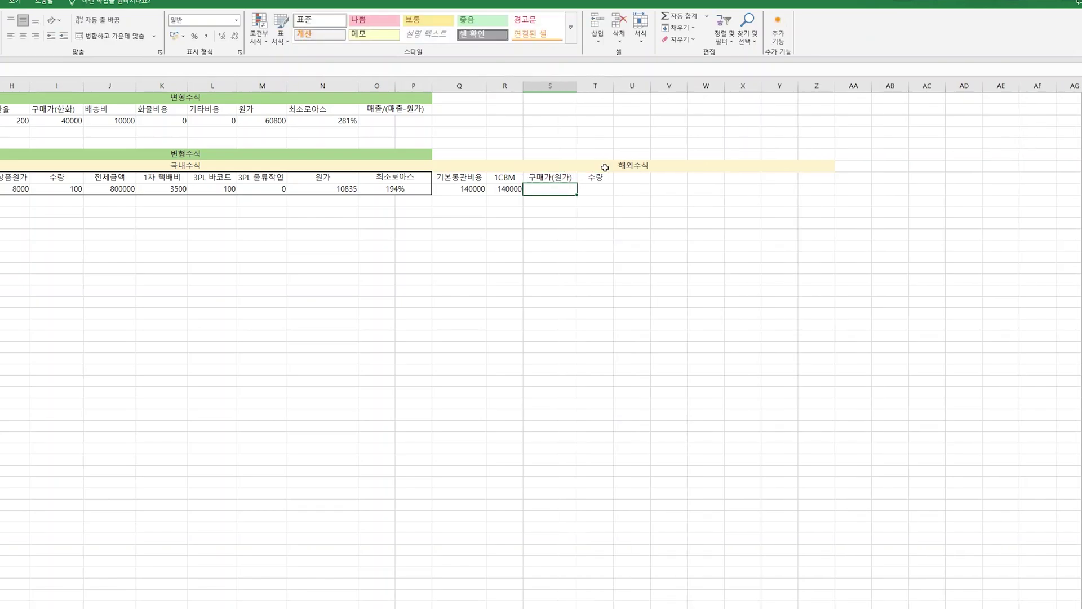
Enter 20 as the 구매가(원가) in S9 and 200 as the 수량 in T9.
type("20")
key("Return")
left_click(607, 188)
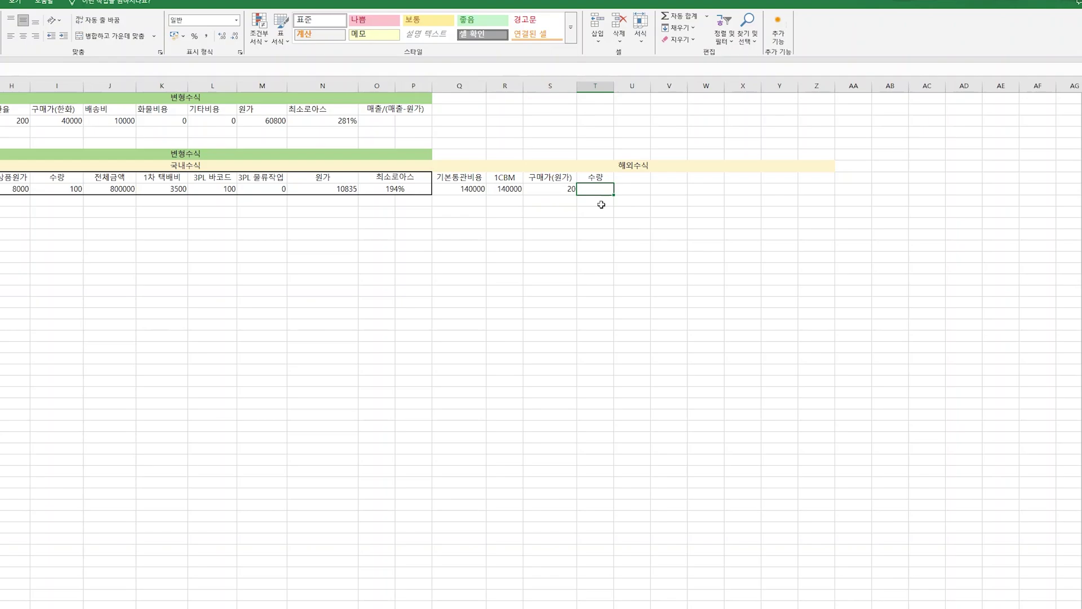
type("200")
key("Return")
Add the heading 구매가(한화) in U8 of the 해외수식 section.
left_click(624, 179)
type("구매가(한화)")
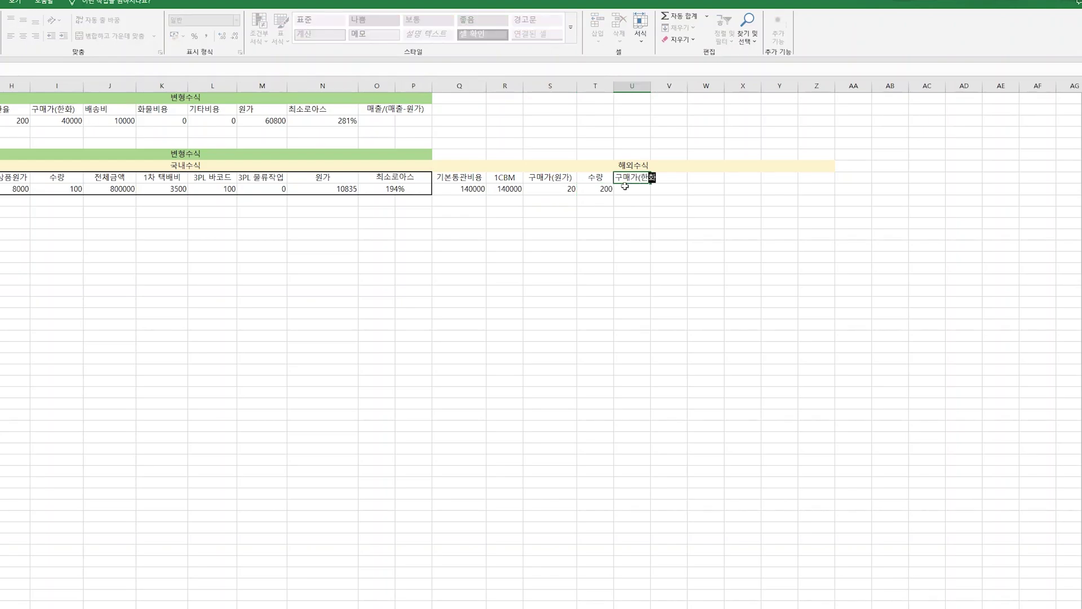
key("Return")
Calculate the 구매가(한화) in U9 with the formula =S9*200*T9.
type("=T9*S9")
key("BackSpace")
key("BackSpace")
key("BackSpace")
key("BackSpace")
key("BackSpace")
left_click(560, 189)
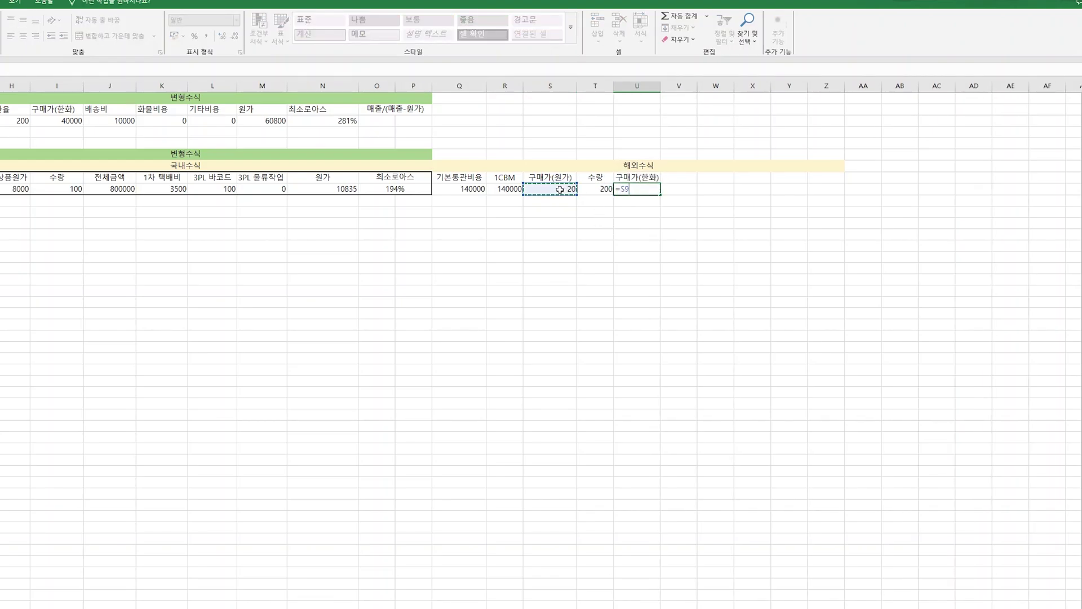
type("*")
type("200*")
left_click(594, 194)
key("Return")
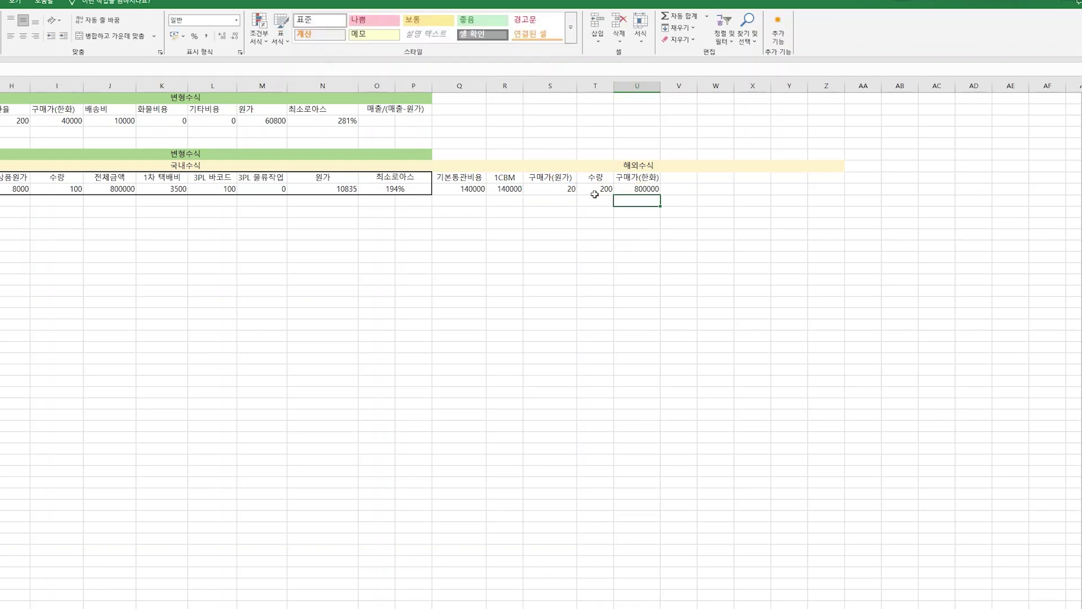
Format U9 with thousands separators and multiply its bracketed formula by 1.09, giving =(S9*200*T9)*1.09.
left_click(631, 190)
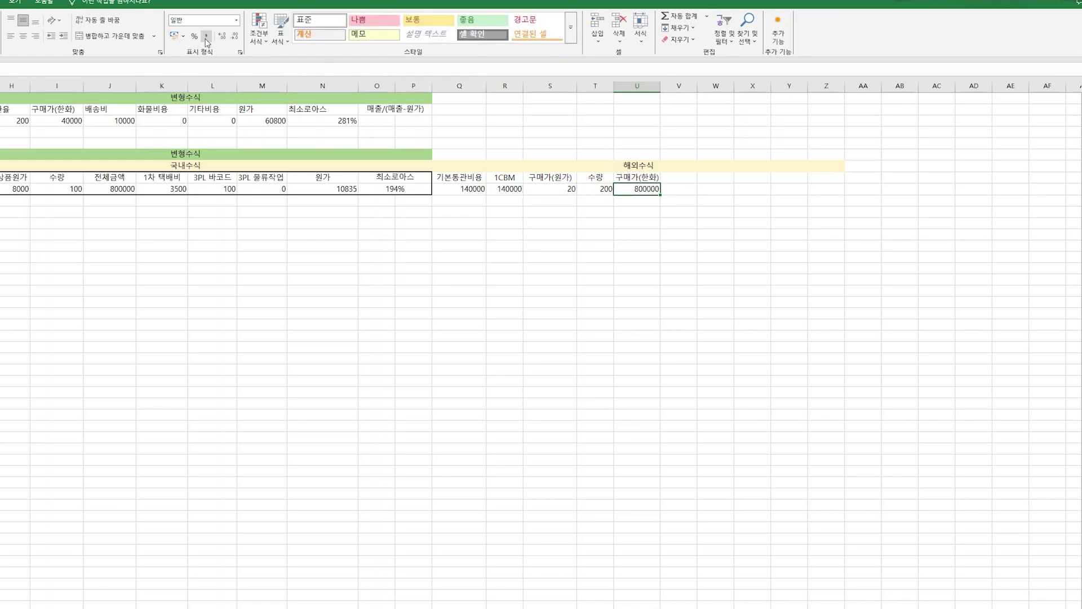
key("F2")
type("(*")
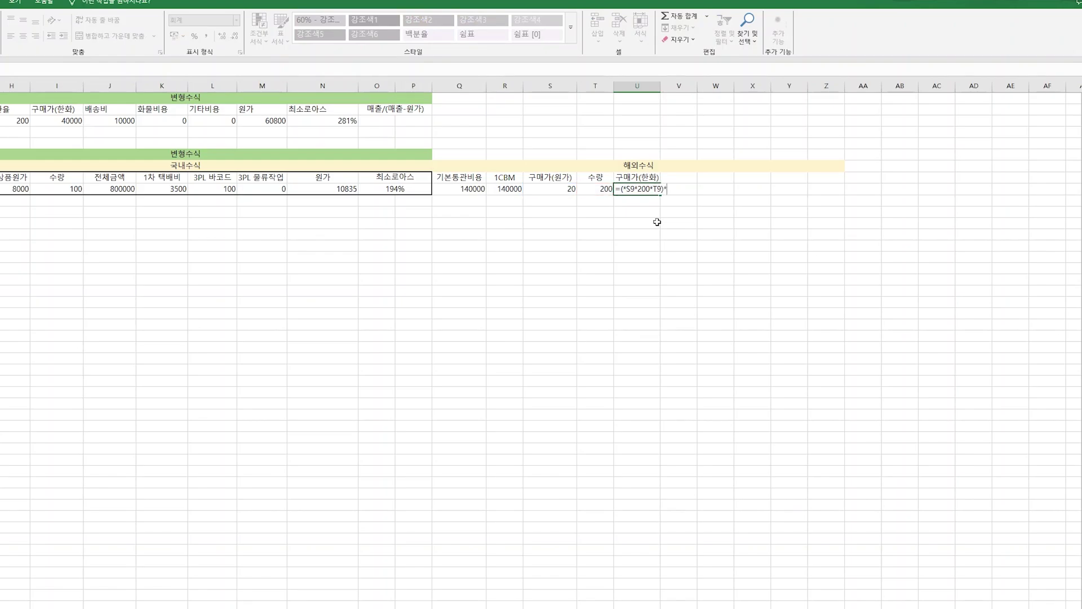
type("*1.09")
key("Return")
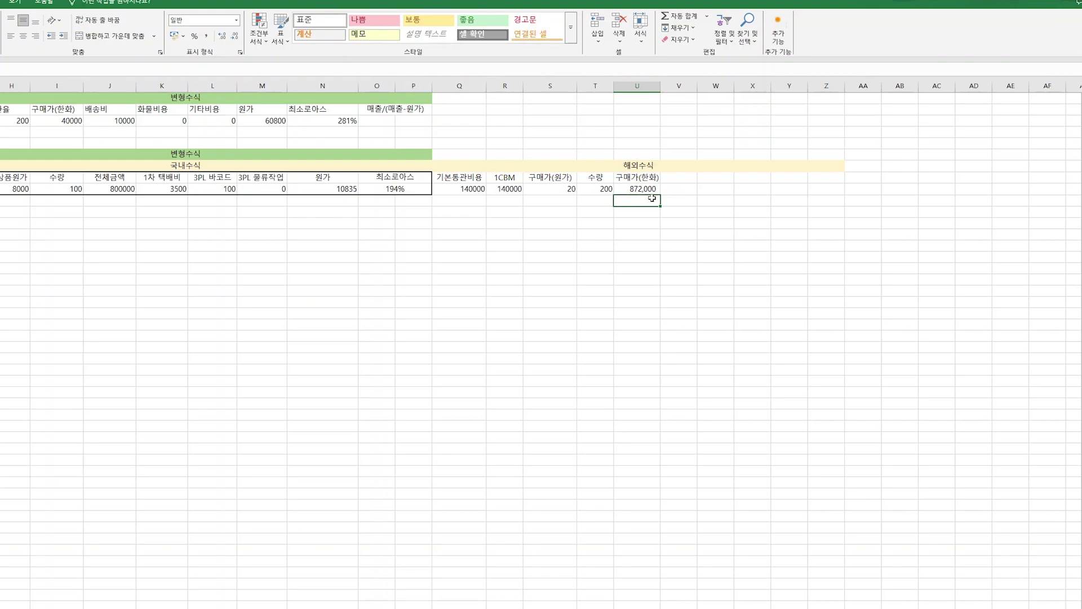
key("Up")
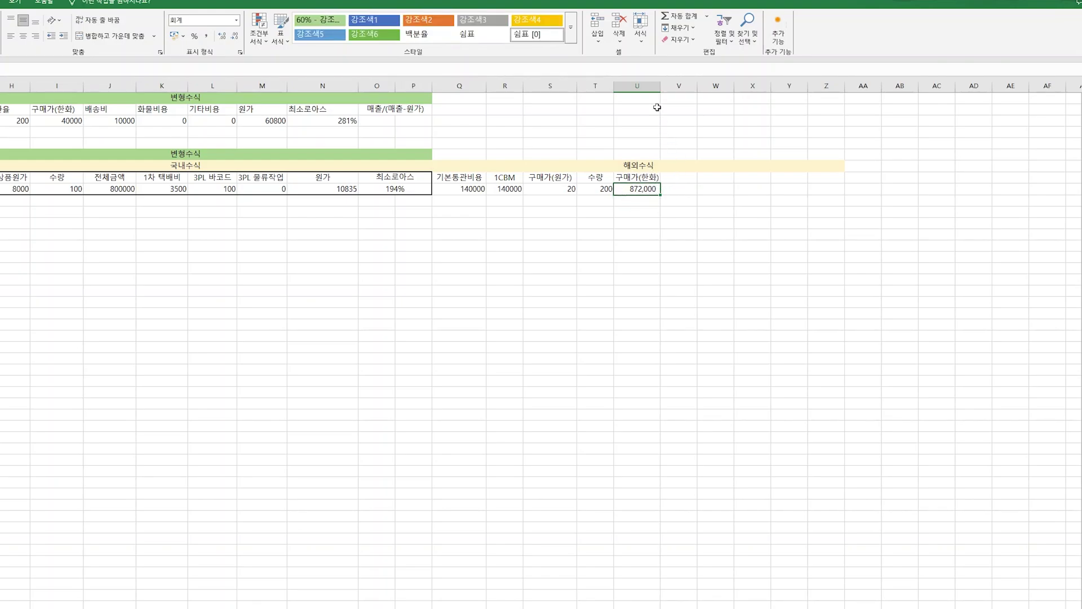
Add the heading 관부가세 in V8 of the 해외수식 section.
left_click(676, 178)
type("관부가세")
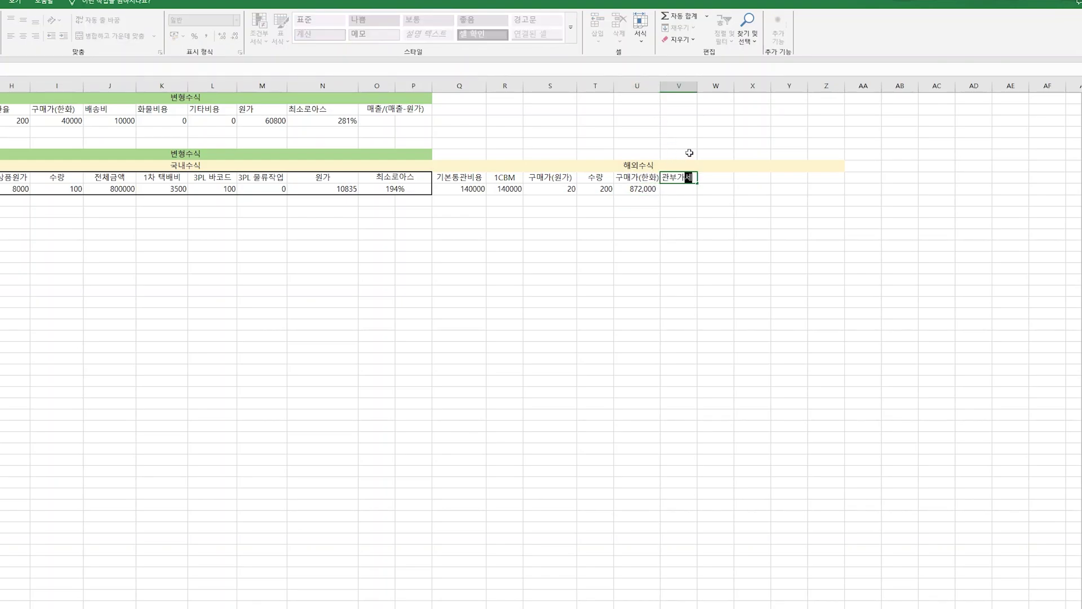
key("Return")
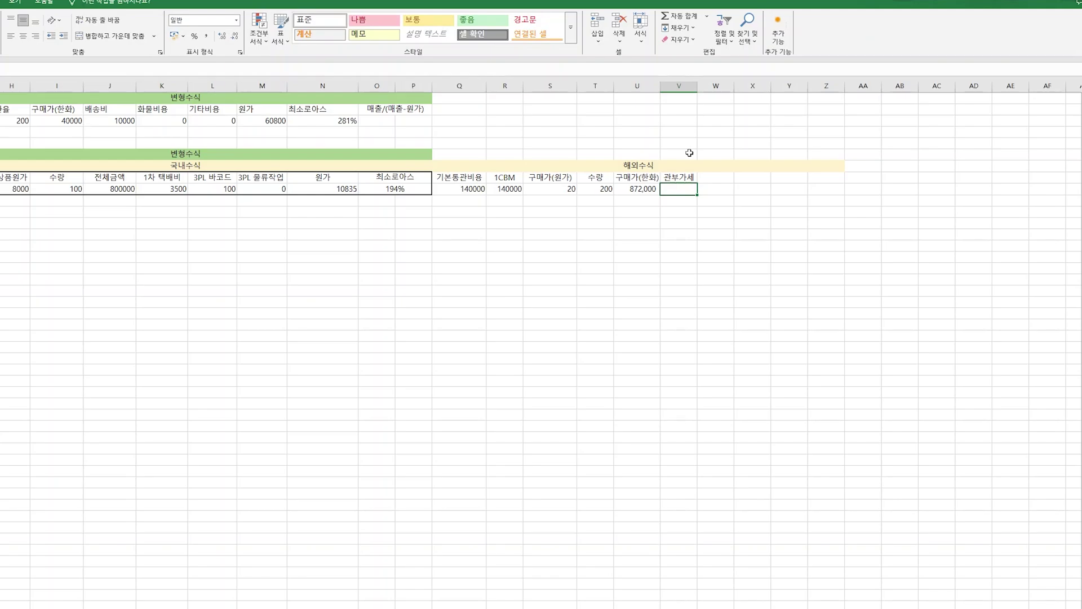
Calculate the 관부가세 in V9 by multiplying the 구매가(한화) in U9 by the tax rate, and widen column V.
type("=")
left_click(641, 190)
type("*")
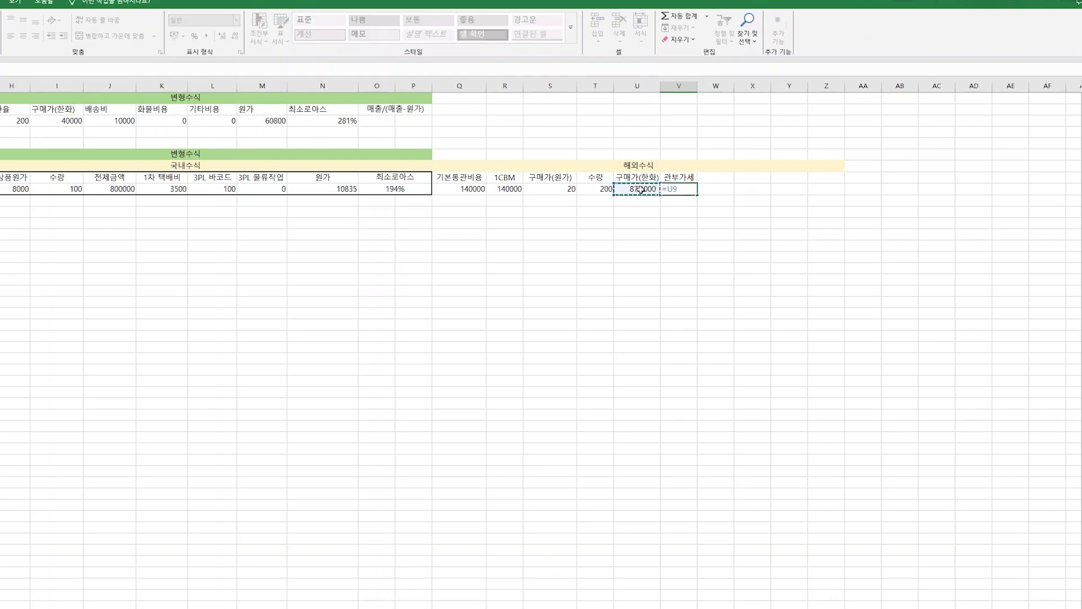
key("Return")
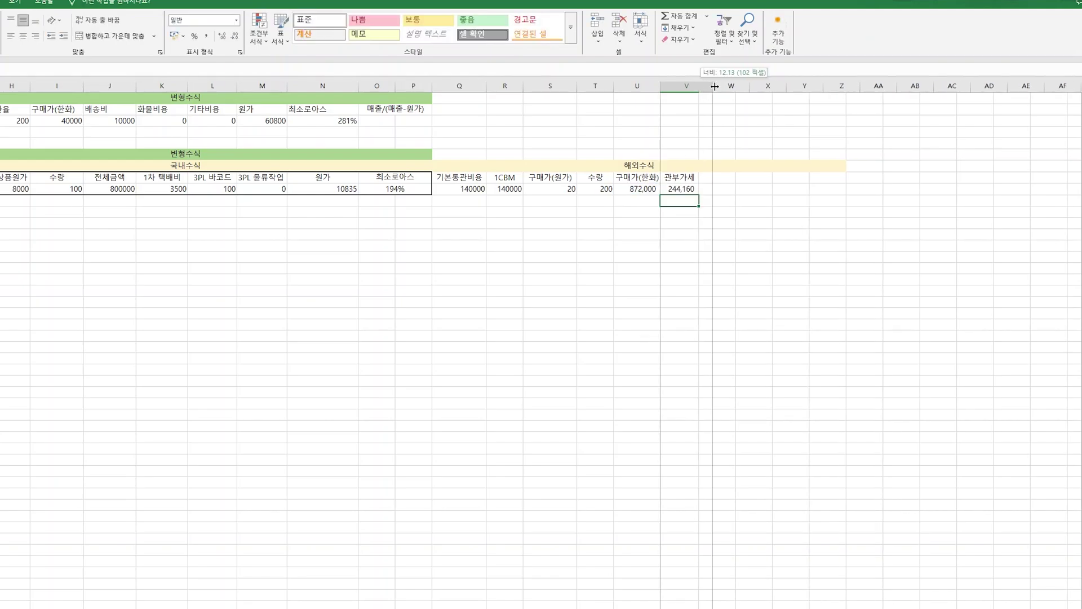
left_click(485, 186)
left_click(505, 189)
left_click(712, 191)
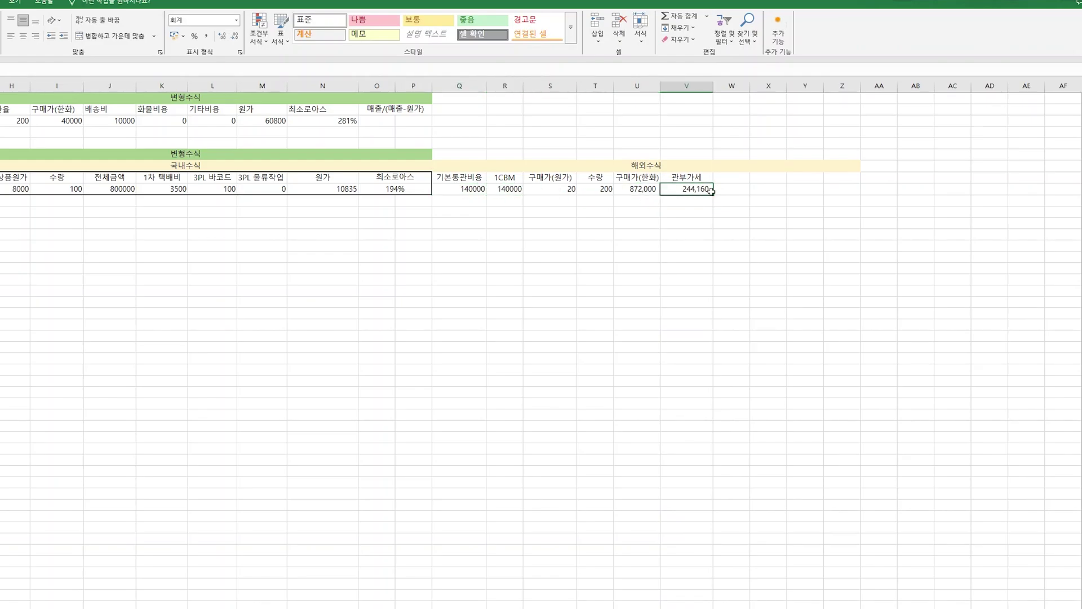
Add the headings 바코드 in W8 and 실비 in X8 of the 해외수식 section.
left_click(733, 175)
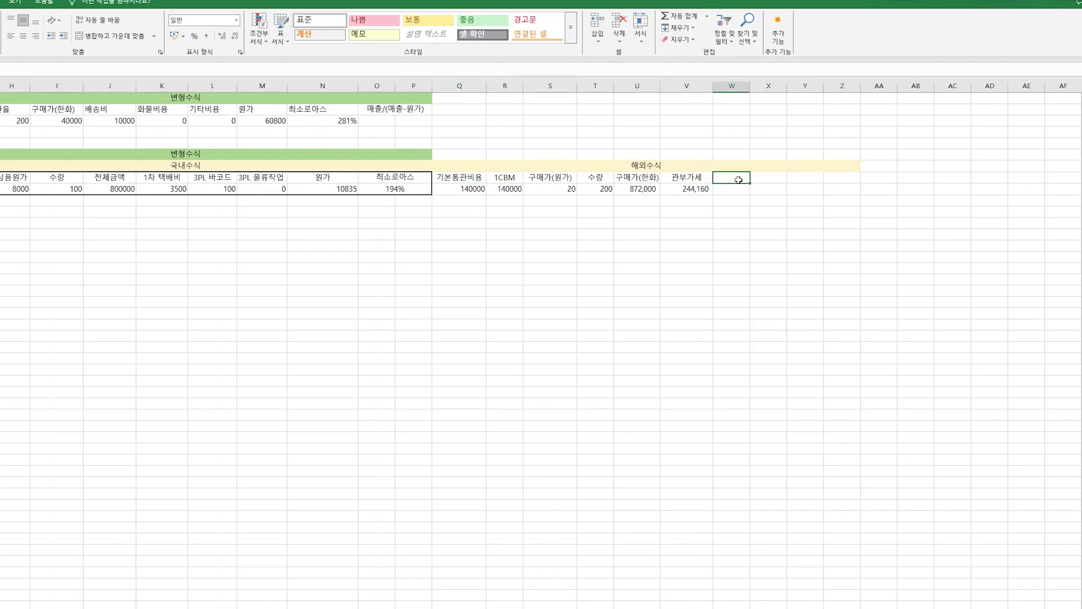
type("바코드")
key("Return")
left_click(772, 177)
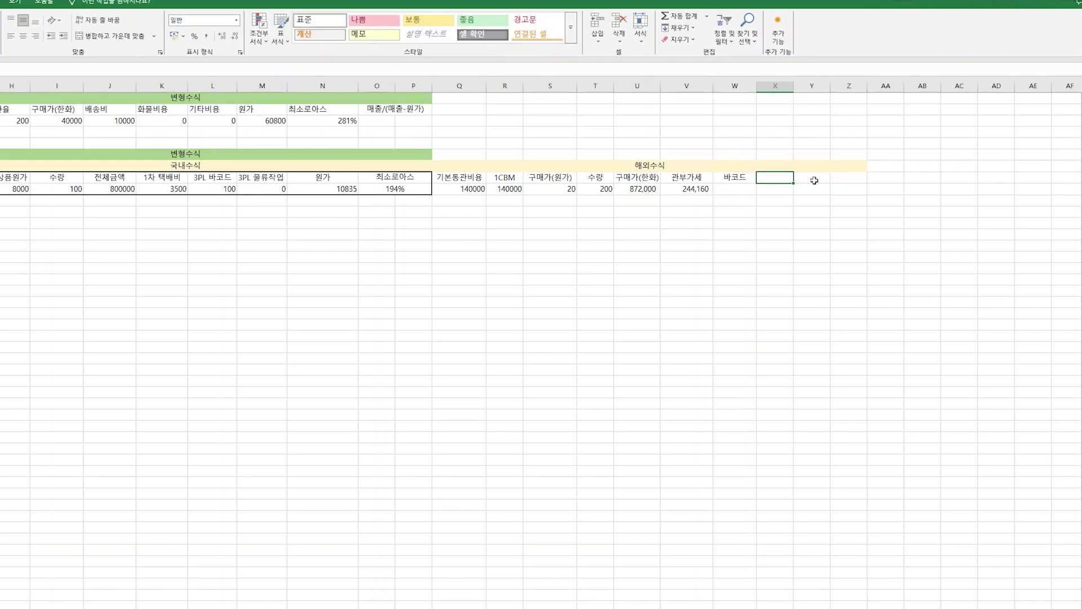
type("실비")
key("Return")
Enter 100 as the 바코드 cost in W9 and 10000 as the 실비 in X9.
left_click(815, 179)
key("Return")
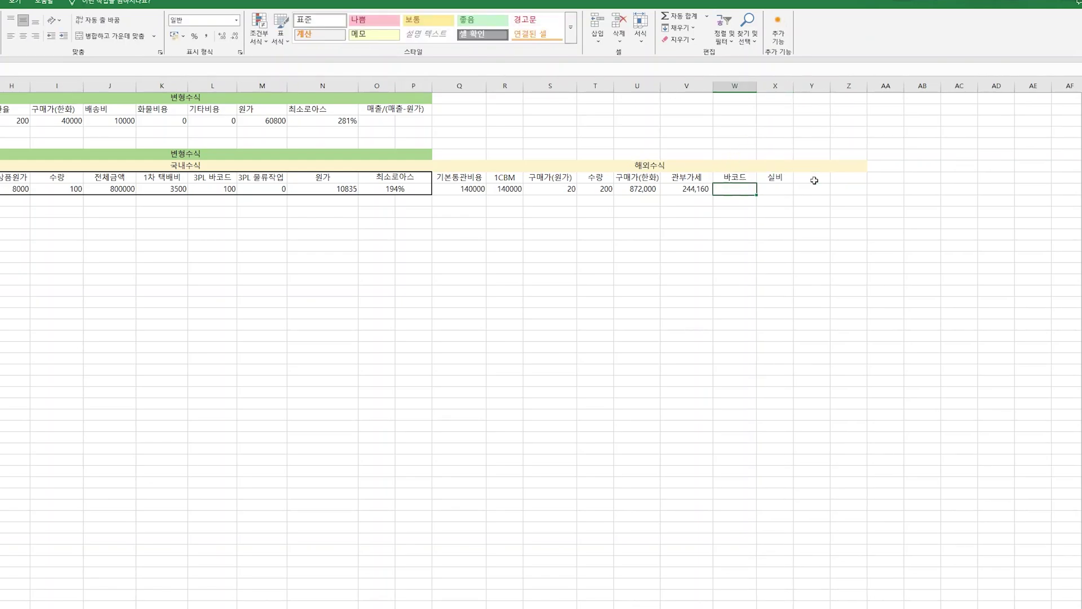
key("Tab")
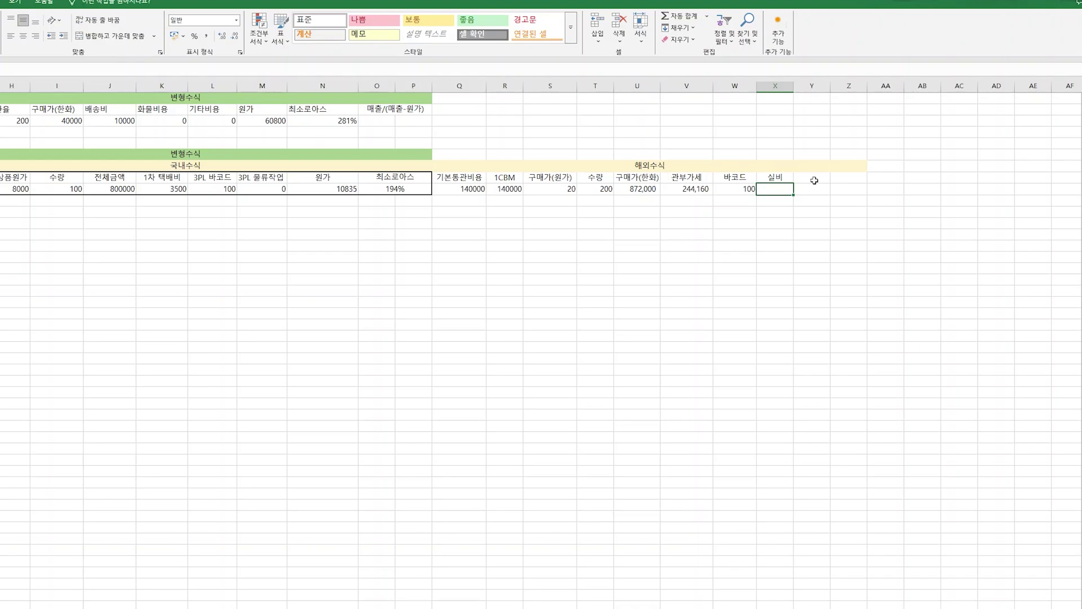
type("10000")
Add the headings 기타비용 in Y8 and 원가 in Z8 of the 해외수식 section.
left_click(814, 179)
type("기타비용")
key("Left")
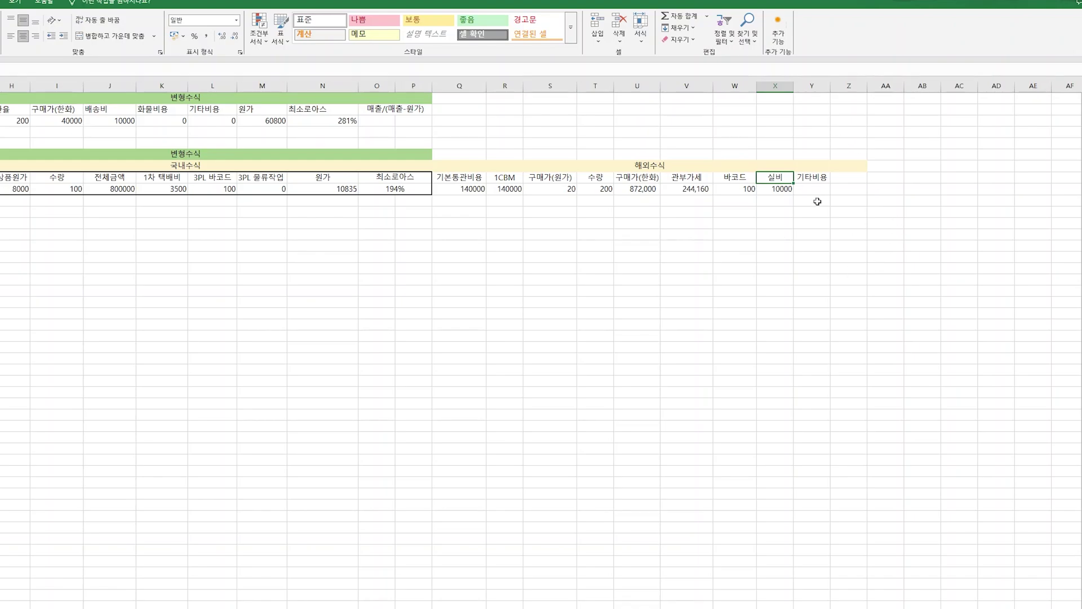
key("Right")
key("Right")
type("원가")
key("Return")
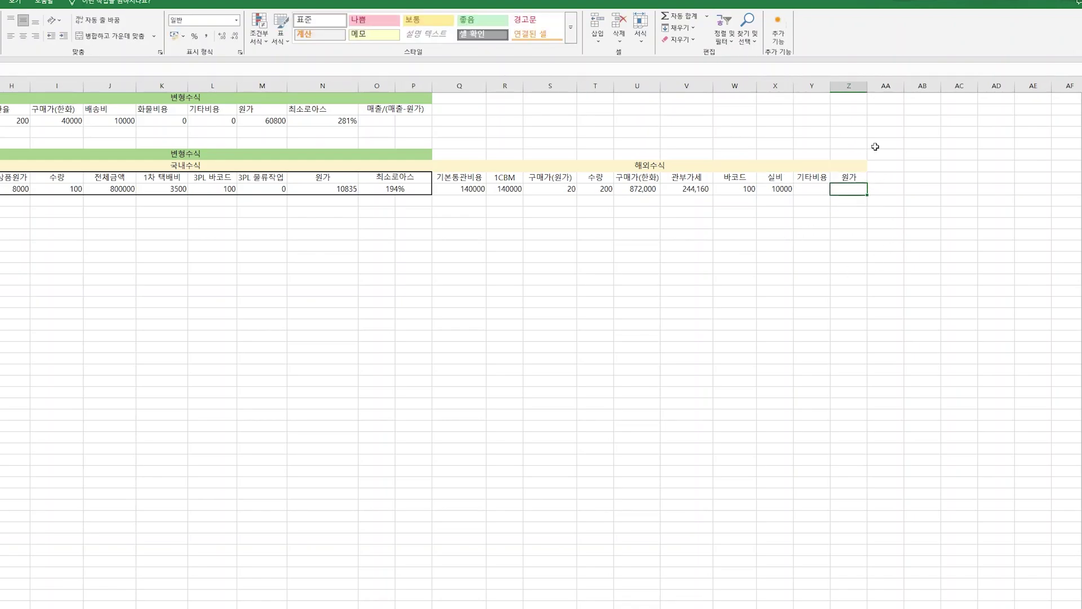
Start the 원가 formula in Z9 with the purchase price and customs tax per unit: =(U9/T9)+(V9/T9.
type("=")
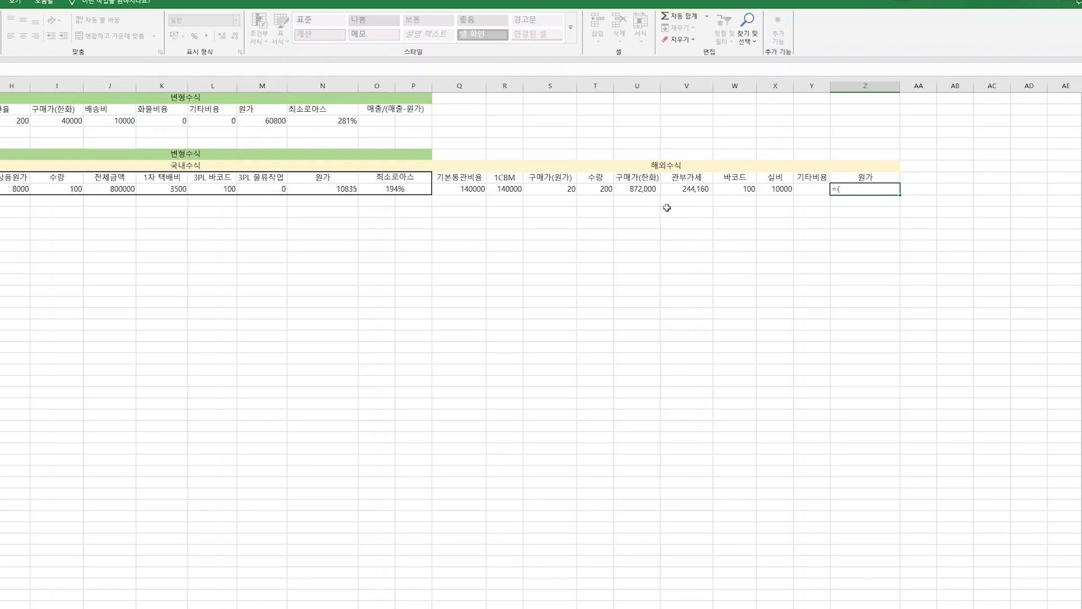
type("(")
left_click(652, 192)
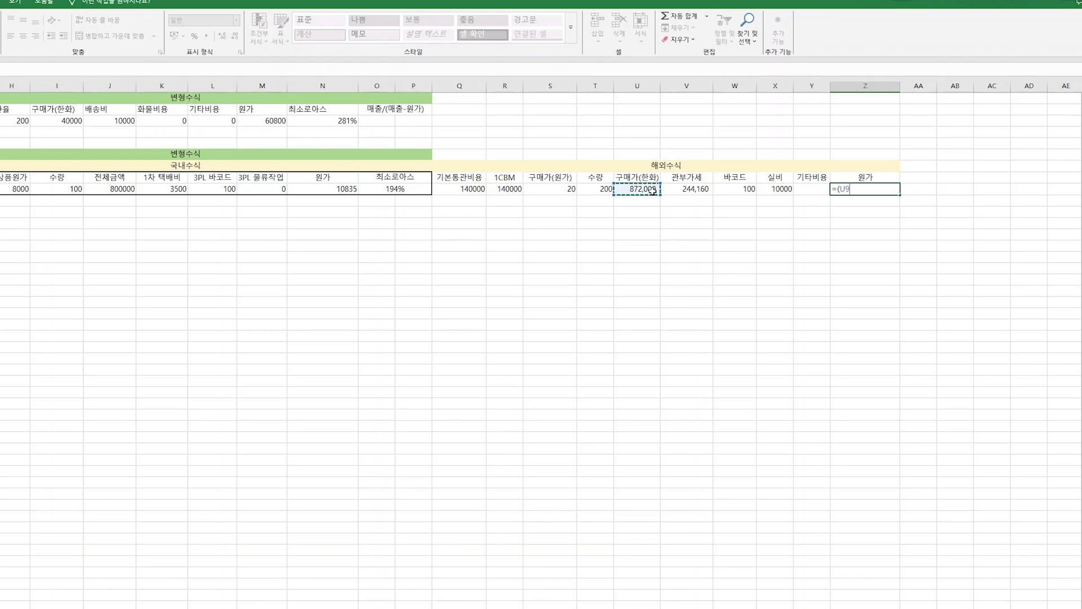
type("/")
left_click(603, 190)
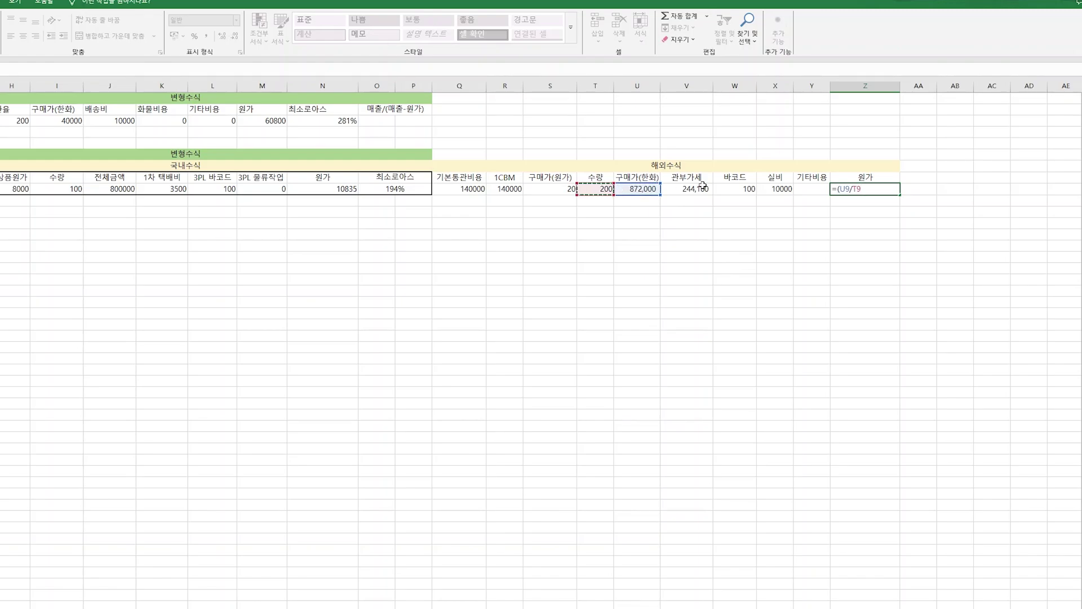
type(")+(")
left_click(677, 192)
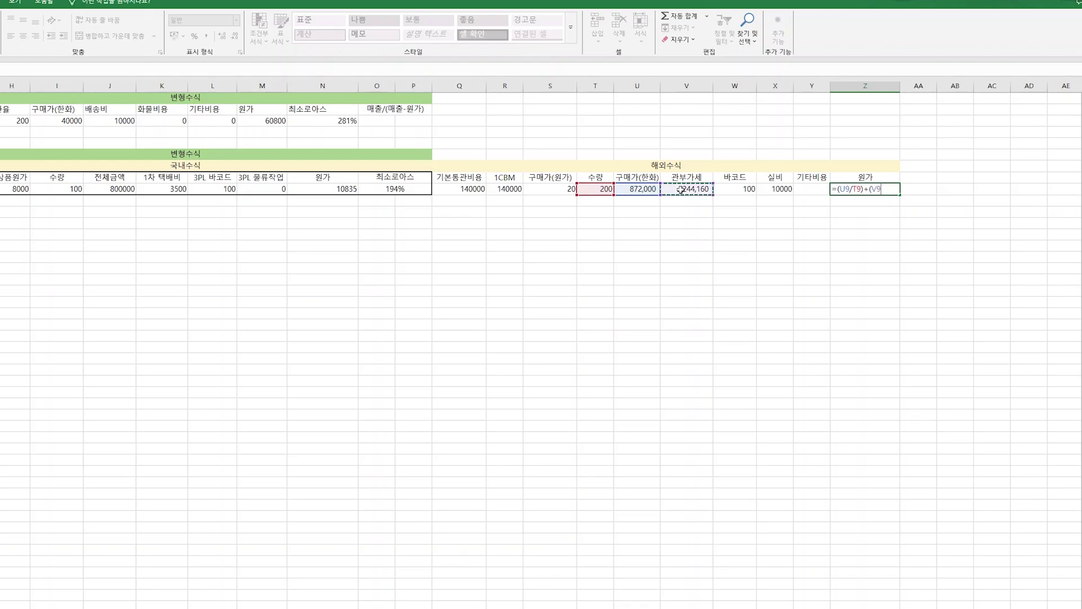
type("/")
left_click(607, 189)
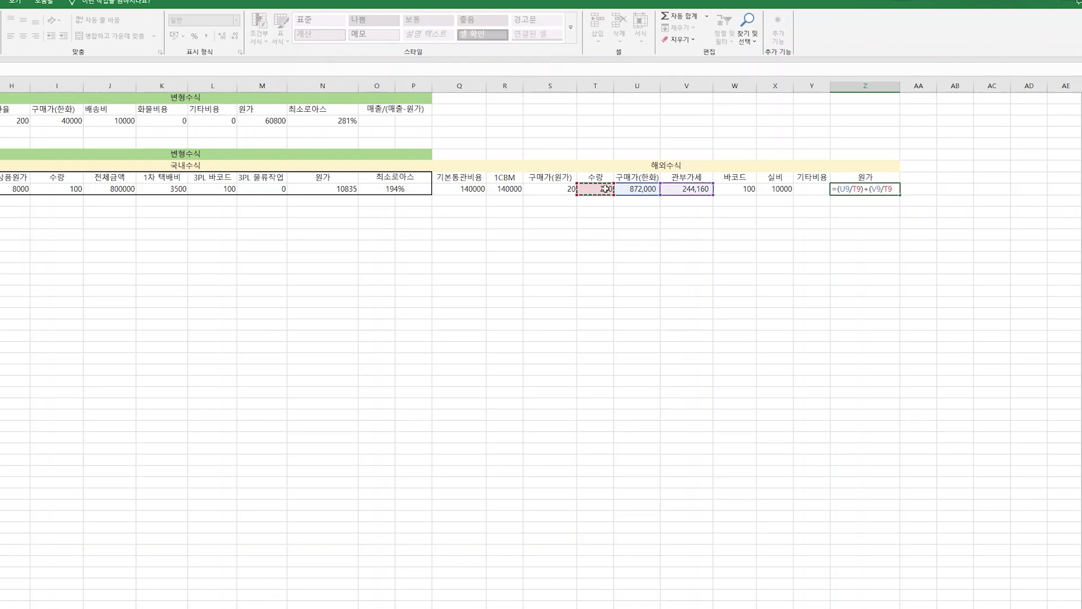
Complete the 원가 formula in Z9 by adding 바코드, 실비 per unit and 마켓수수료: )+W9+(X9/T9)+G9.
type(")+")
left_click(735, 189)
type("+")
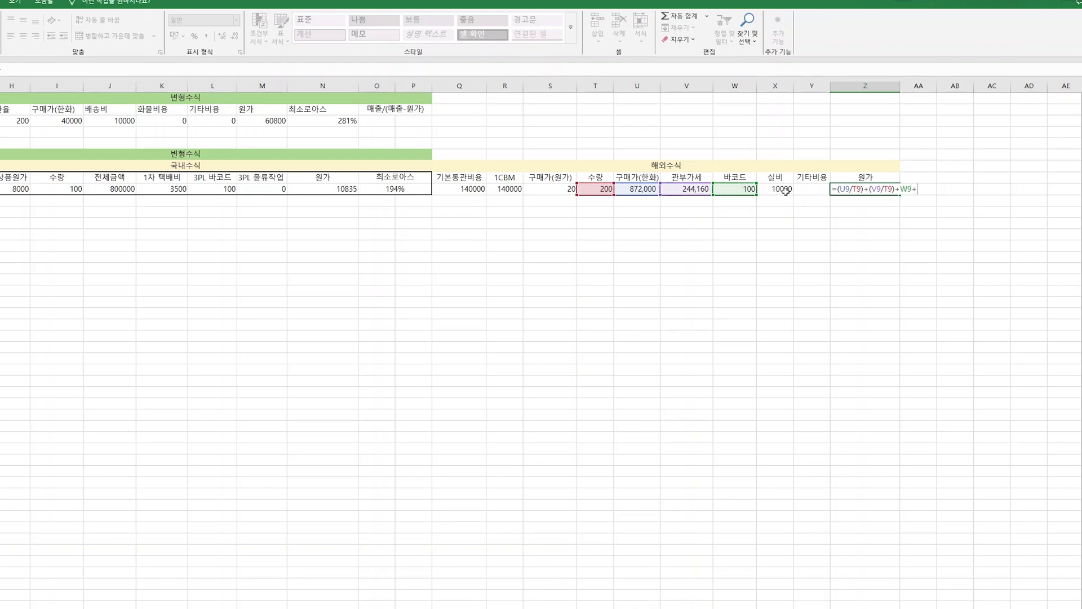
type("(")
left_click(785, 190)
type("/")
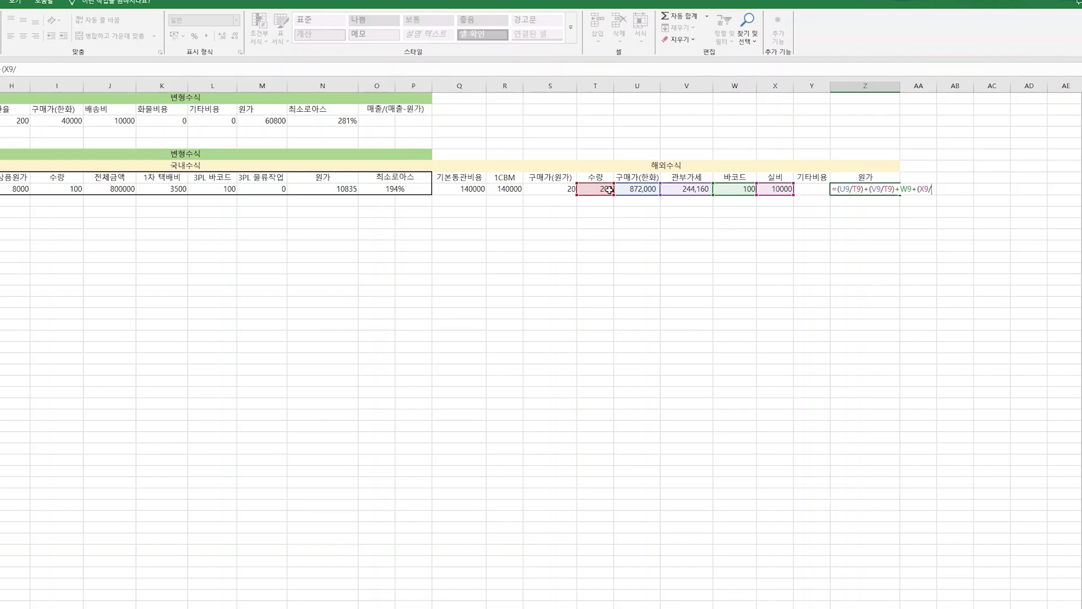
left_click(603, 191)
type(")+")
scroll(331, 248, "left", 5)
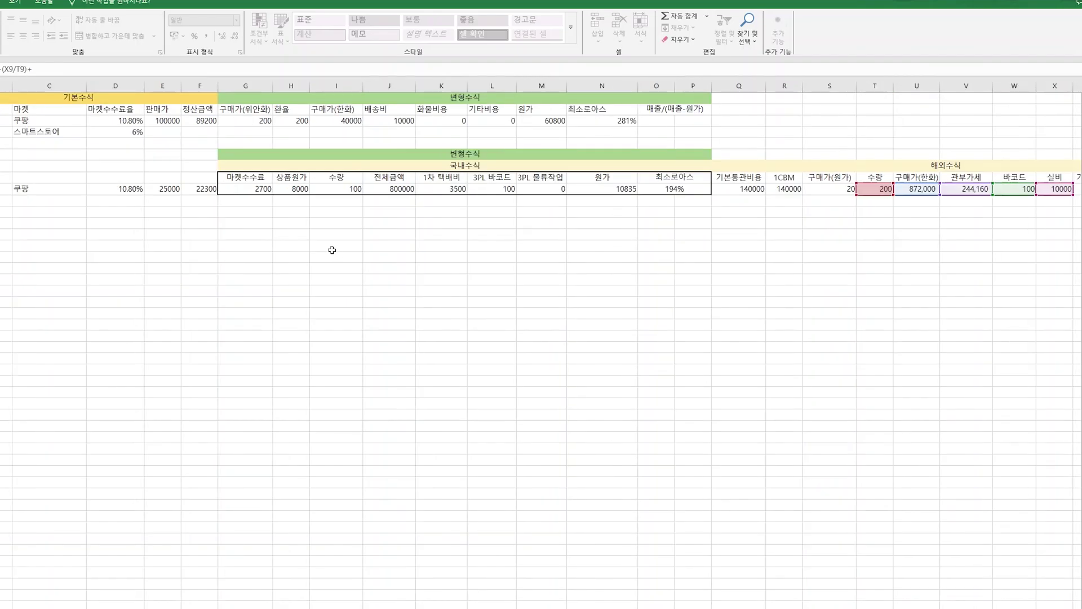
left_click(256, 189)
key("Tab")
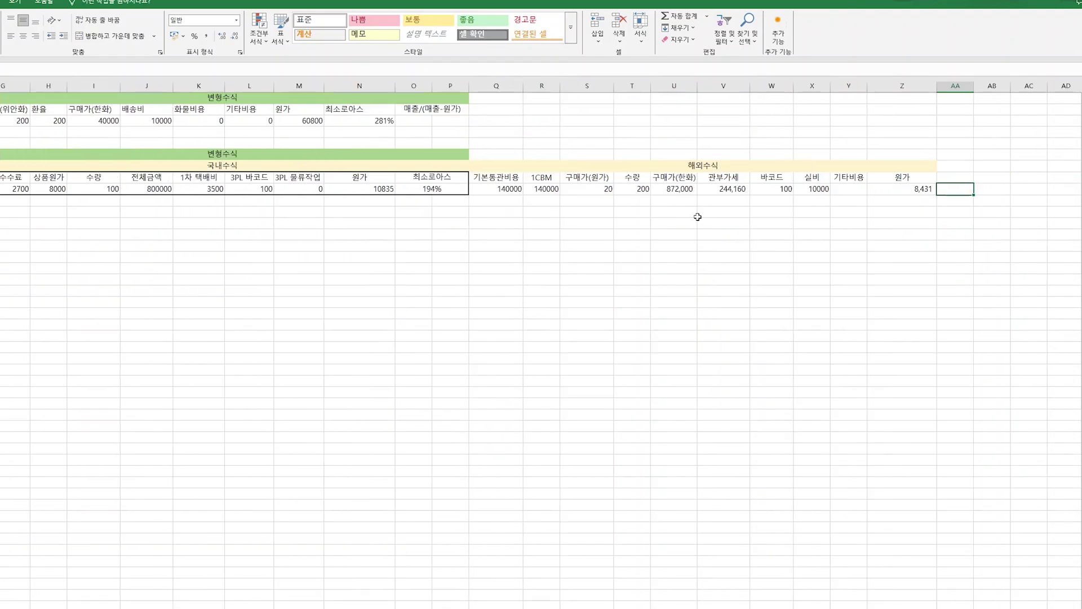
Check the 원가 formula in Z9 and add the heading 최소로아스 in AA8.
left_click(934, 188)
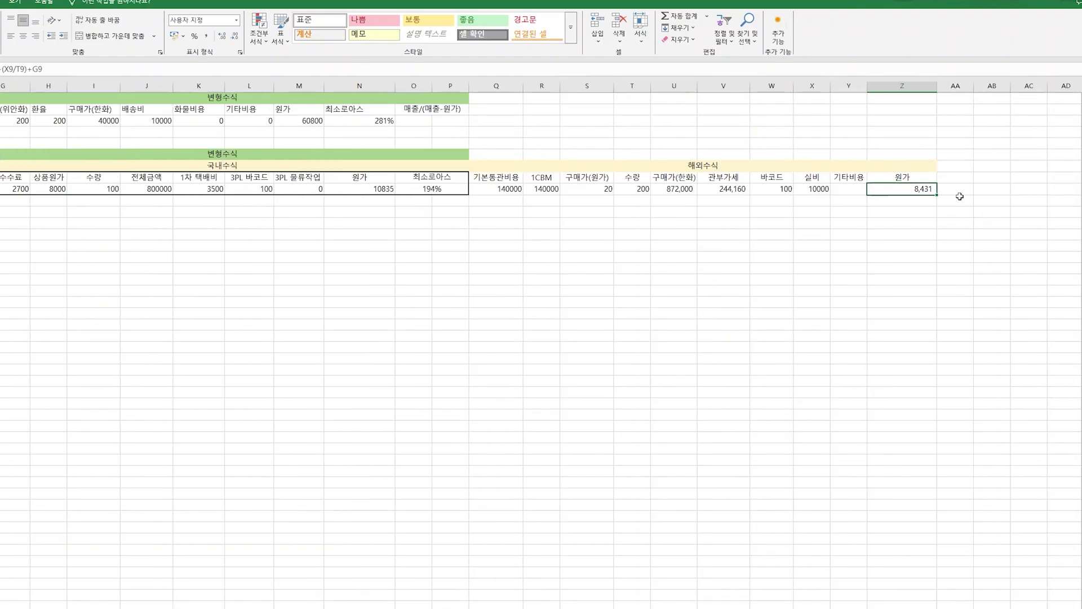
left_click(385, 190)
left_click(948, 180)
type("최소로아스")
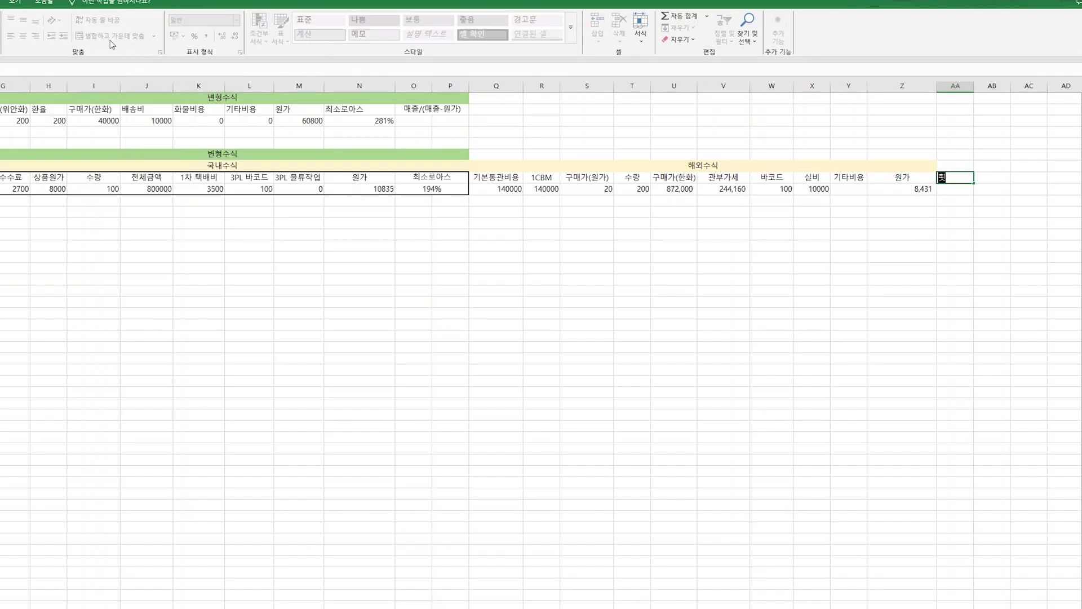
key("Return")
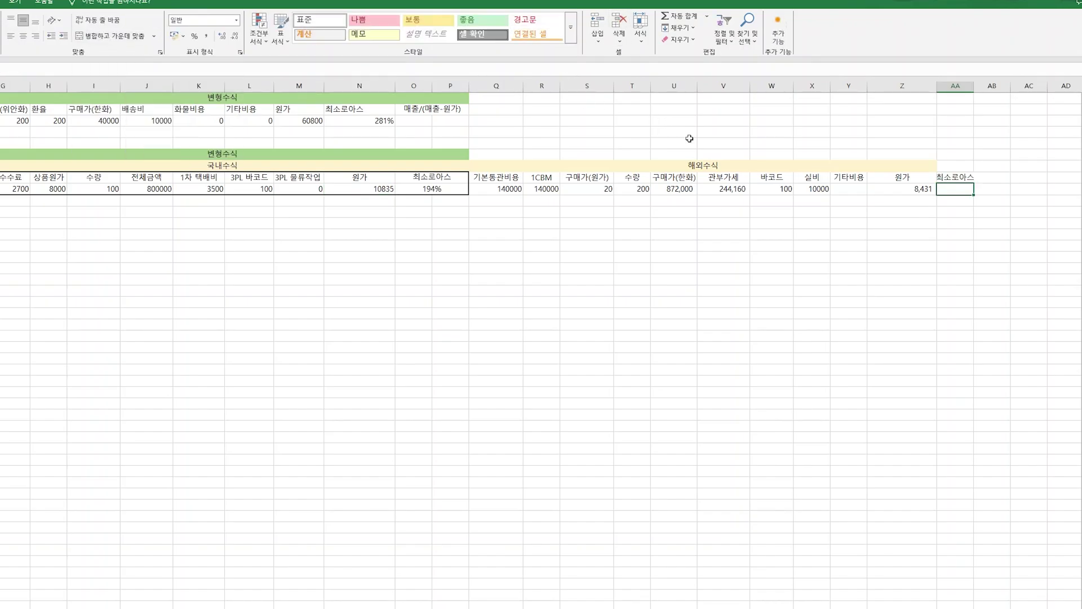
Calculate the 최소로아스 in AA9 with =E9/(E9-Z9)*1.1 and format it as a percentage.
scroll(214, 206, "left", 3)
left_click(176, 190)
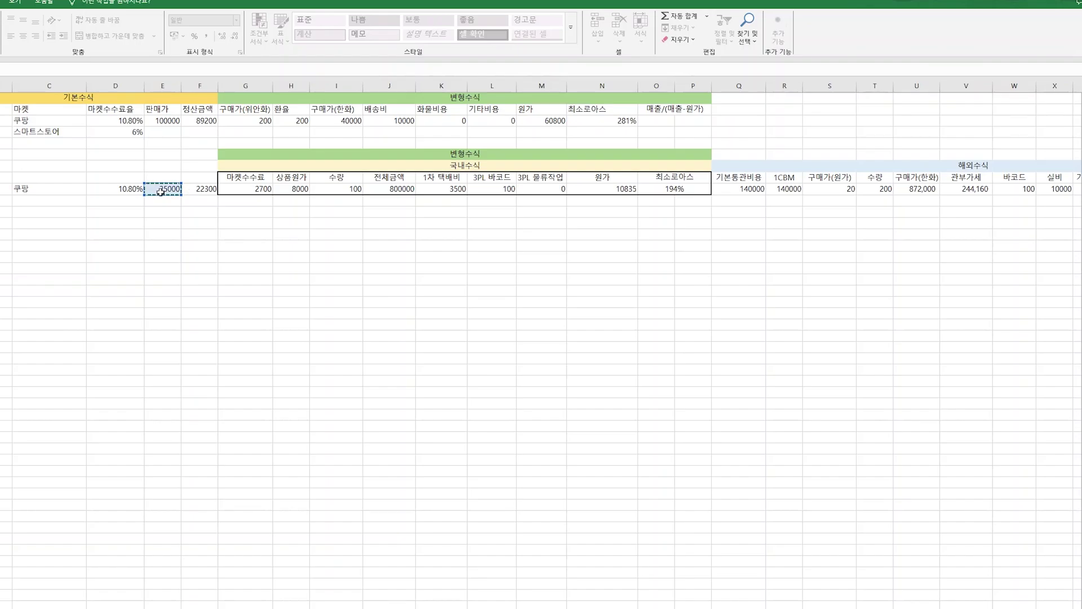
type(")*1.1")
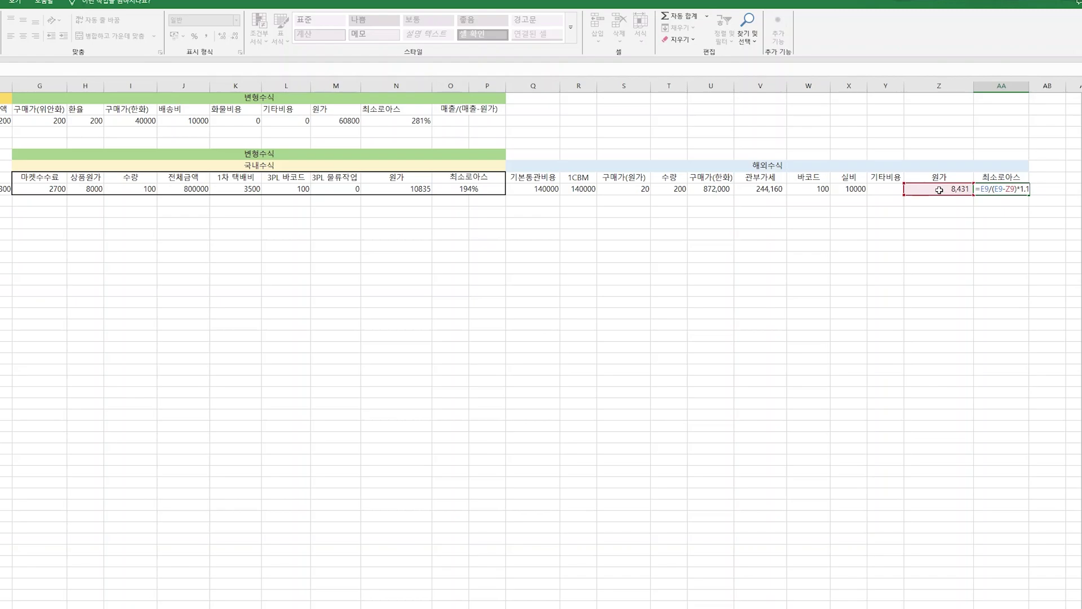
key("ctrl+Return")
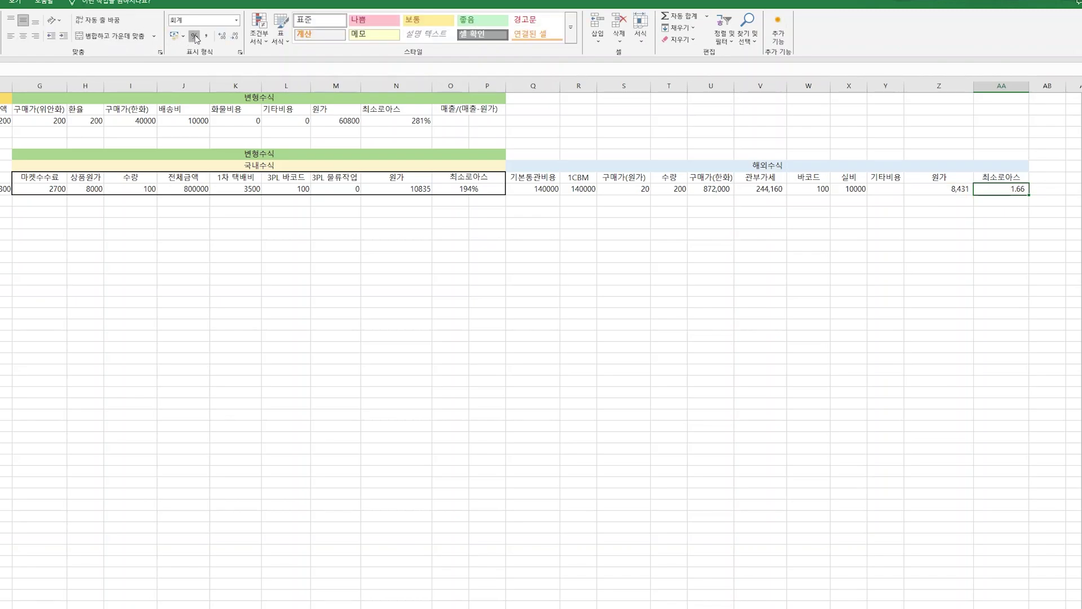
left_click(195, 37)
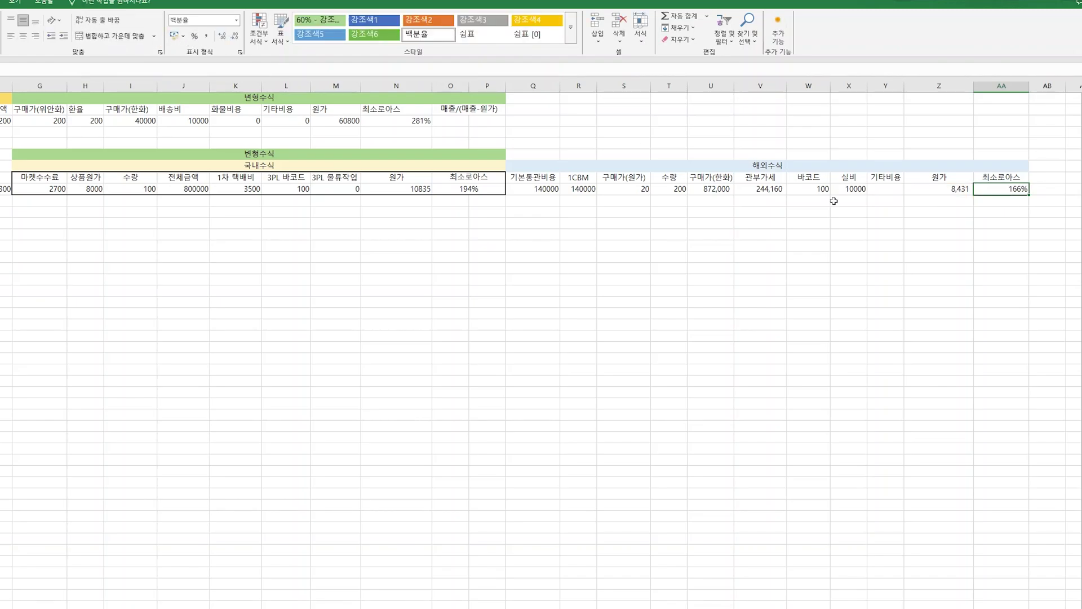
left_click(581, 209)
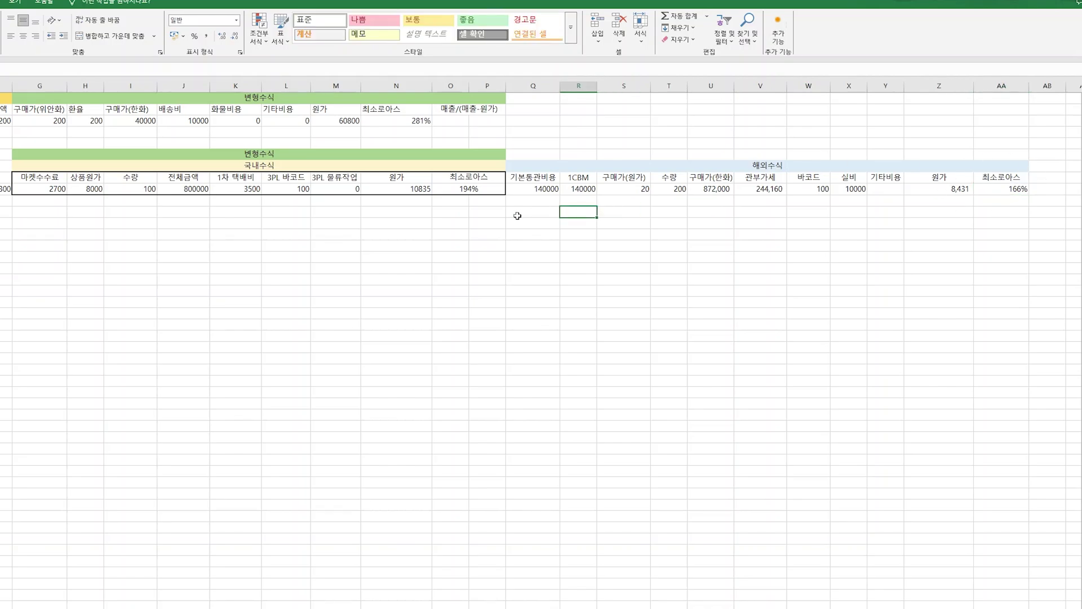
Review the 기본통관비용, 1CBM and 원가 cells in the 해외수식 section.
left_click(522, 213)
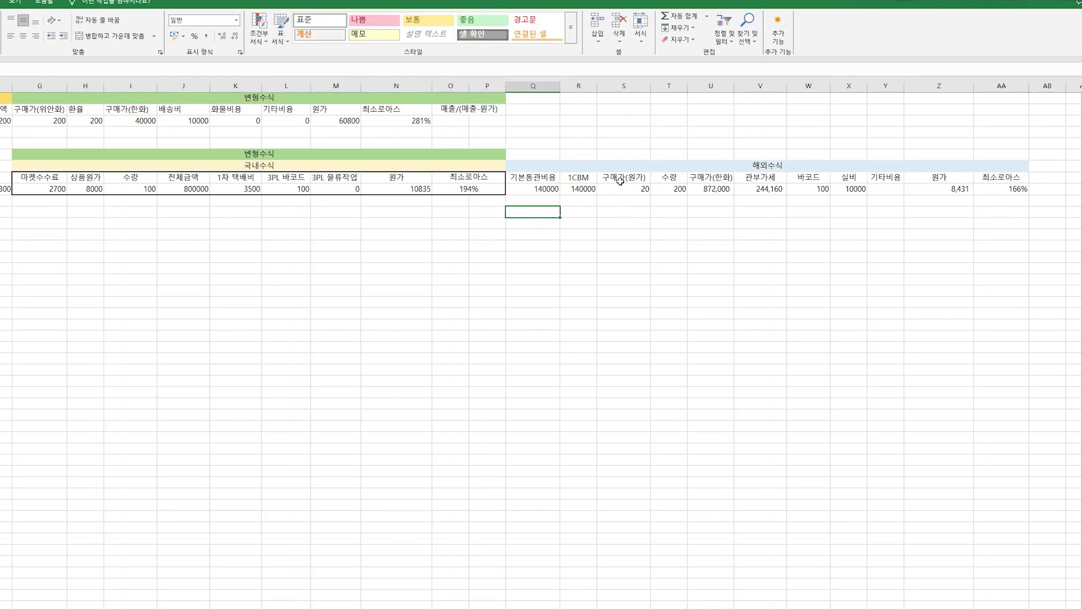
left_click(546, 179)
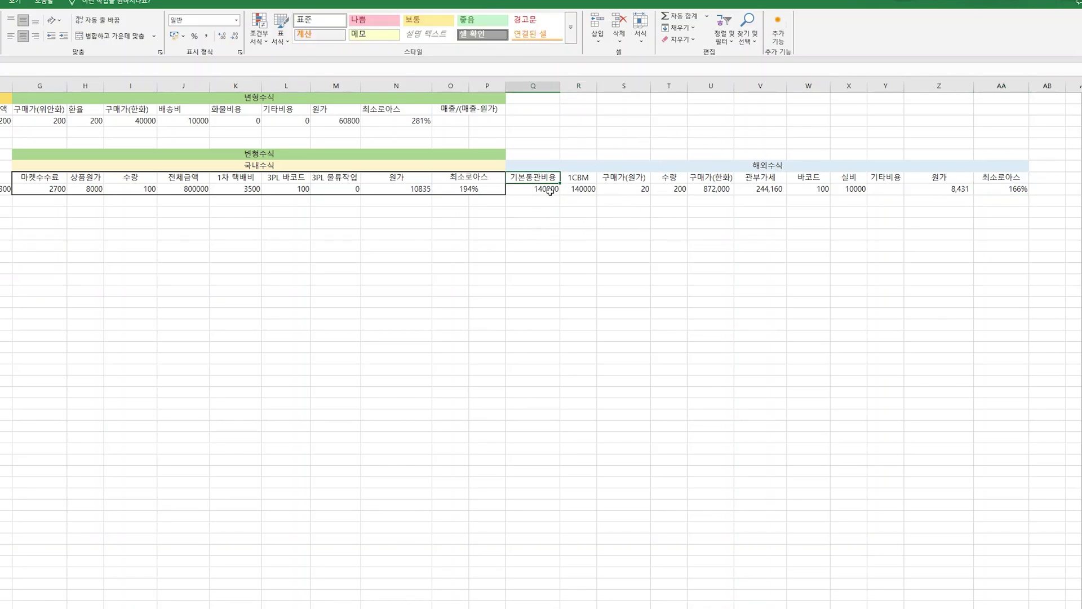
left_click(551, 190)
left_click(580, 179)
left_click(583, 192)
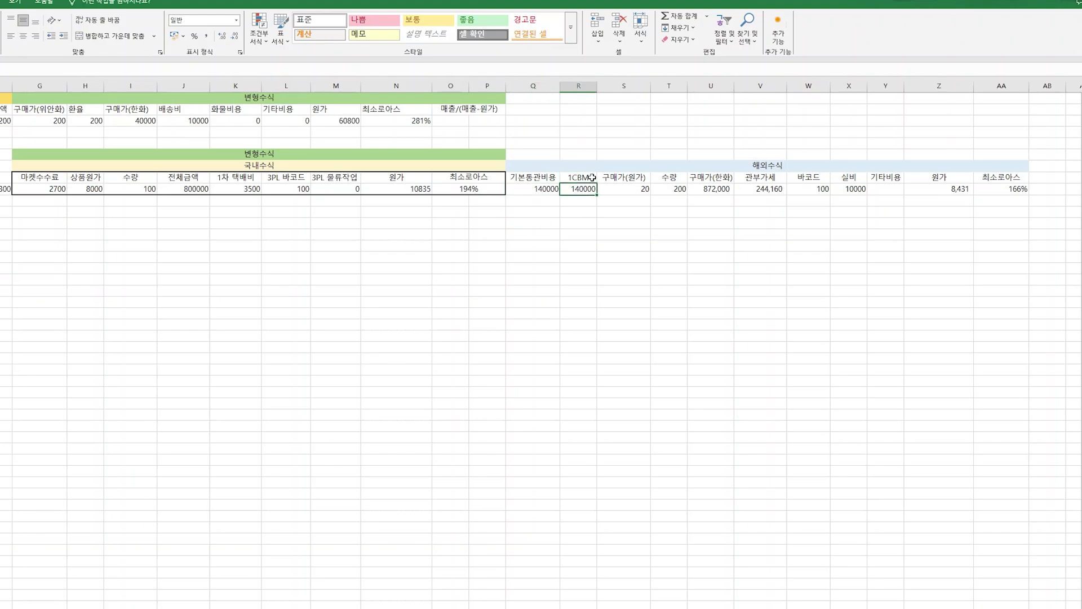
left_click(930, 194)
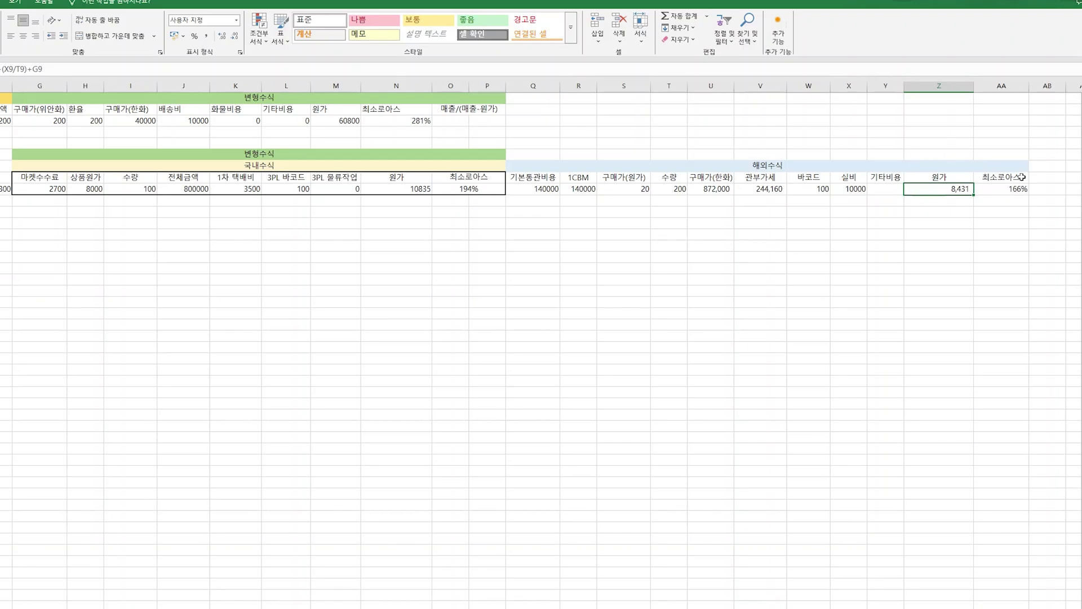
left_click(469, 177)
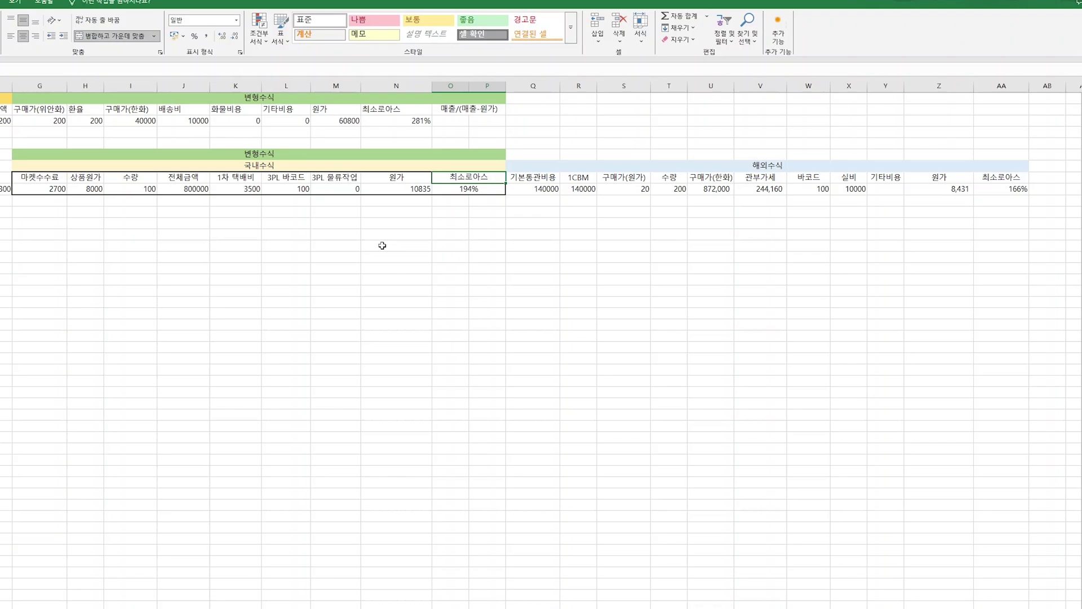
type("`")
left_click(333, 202)
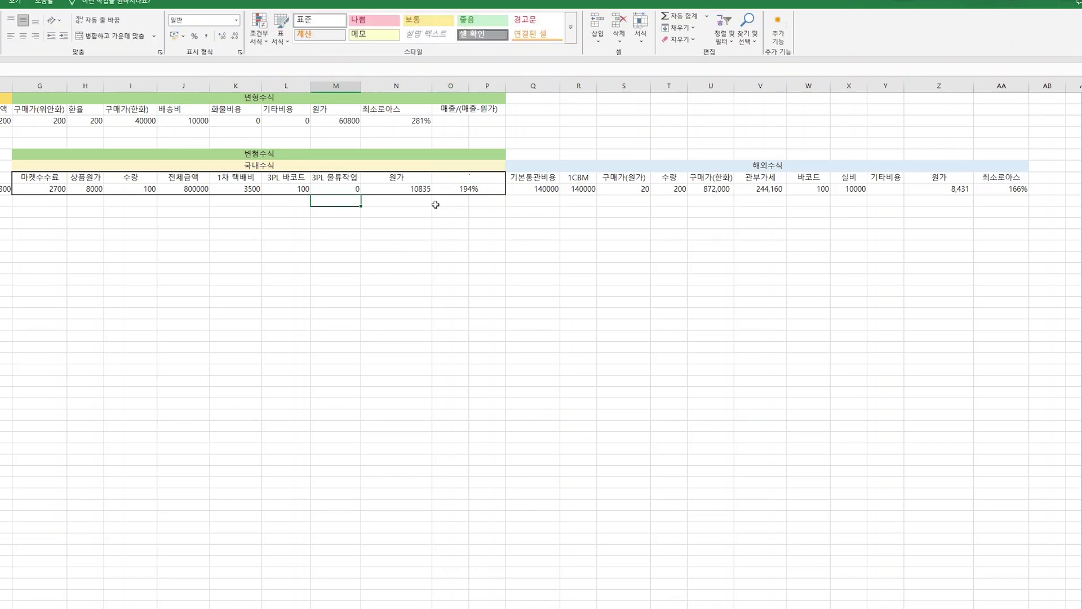
left_click(452, 192)
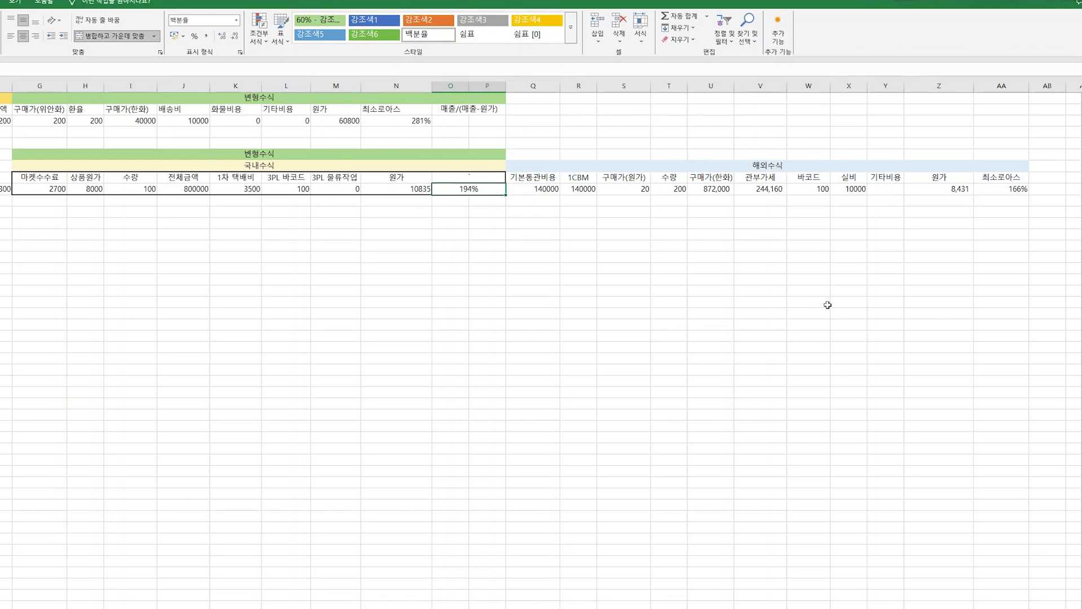
left_click(755, 279)
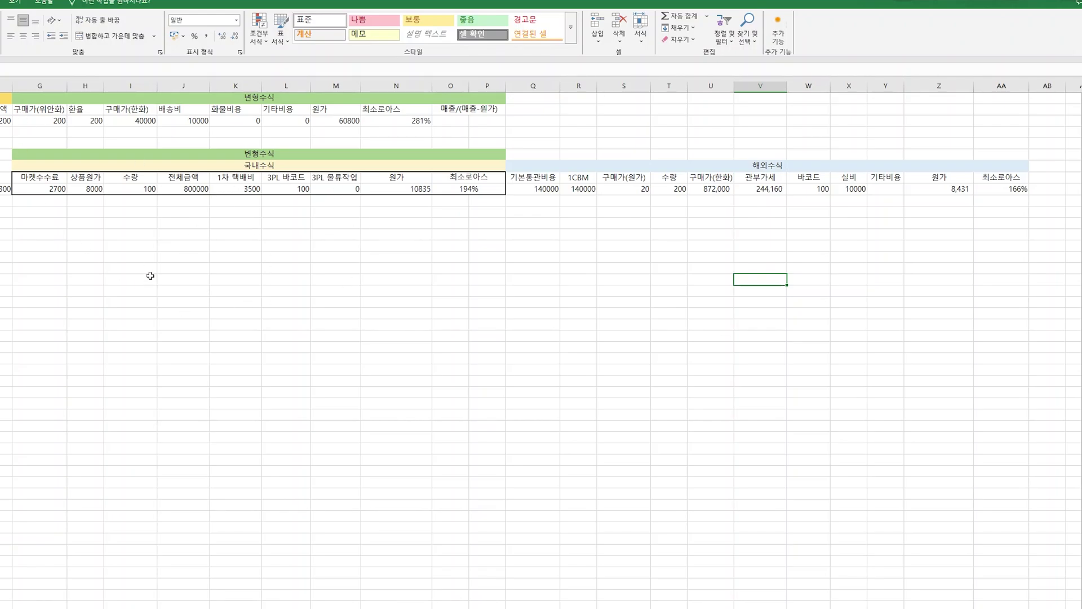
Examine the first product's 판매가 in the ROAS 계산기 sheet in Google Sheets and return to the Excel margin worksheet.
left_click(336, 245)
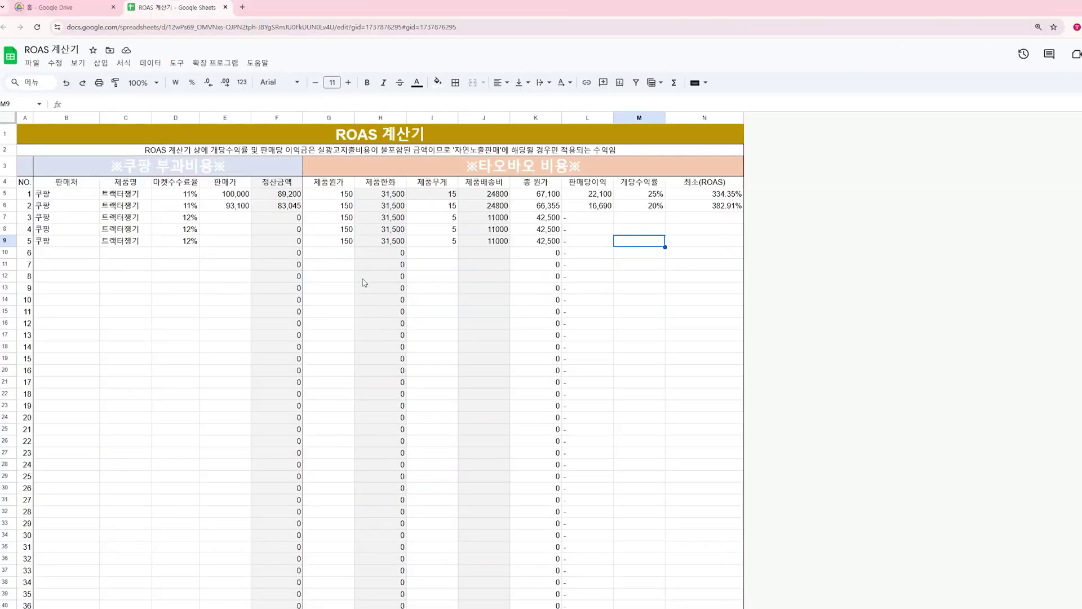
left_click(238, 198)
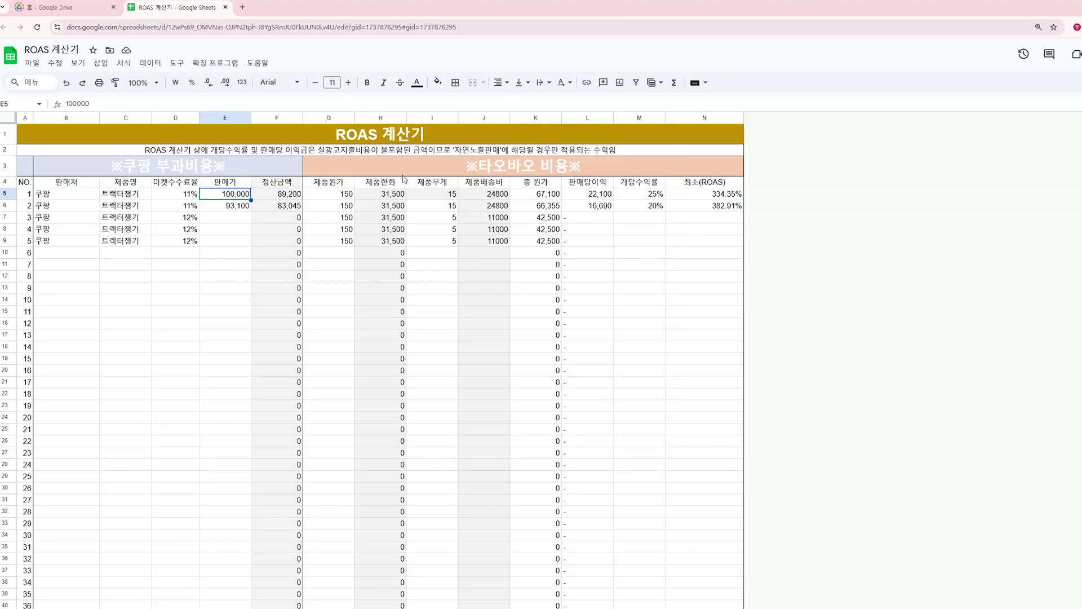
key("alt+Tab")
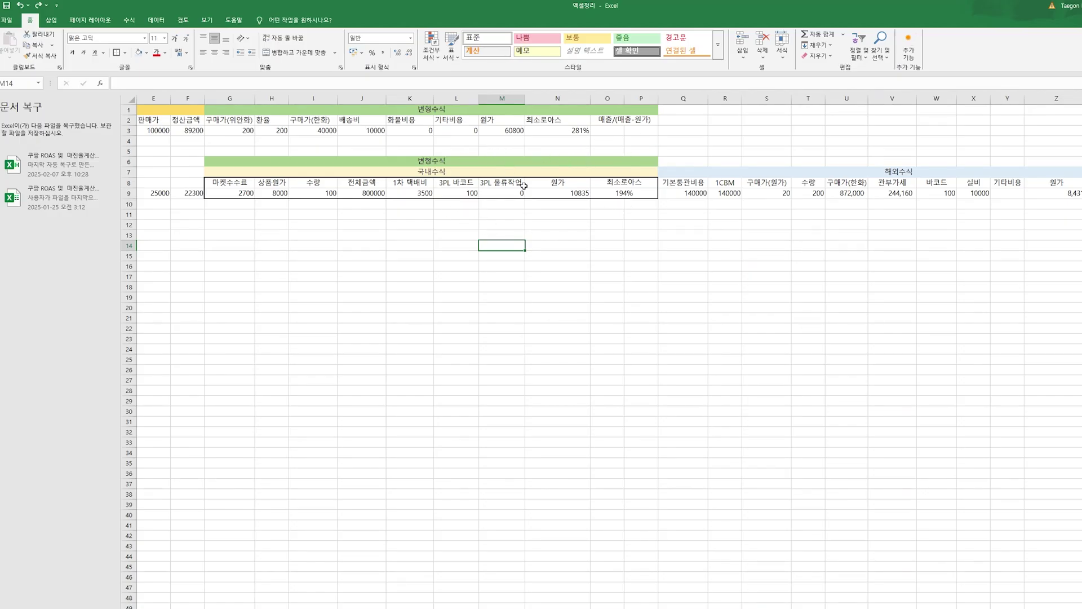
left_click(565, 227)
left_click(574, 217)
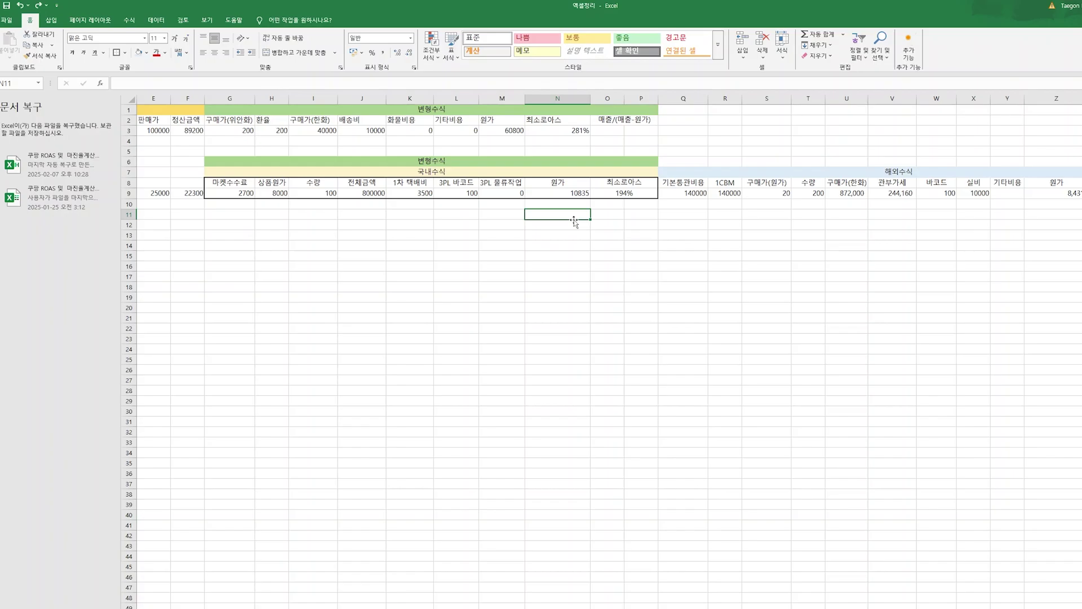